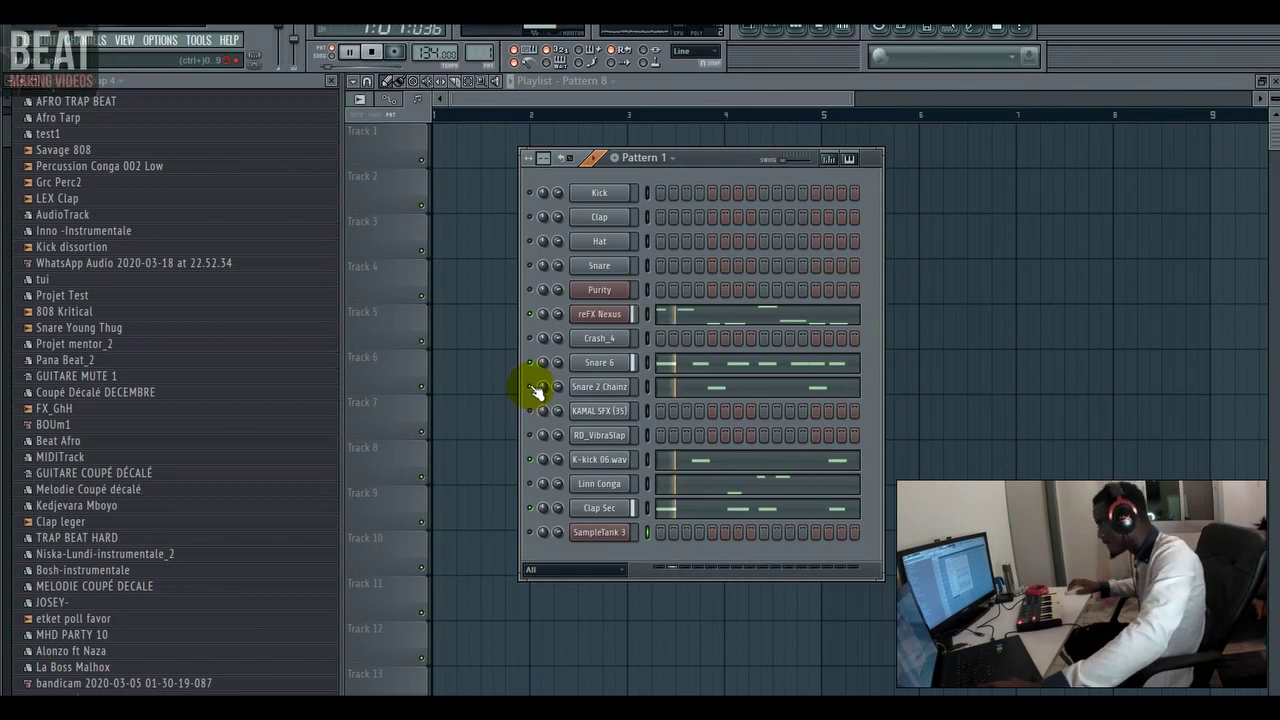
- Unmute the remaining channels, including Crash_4 and Linn Conga, and split Pattern 1 by channel
{"action": "left_click", "coordinate": [537, 341]}
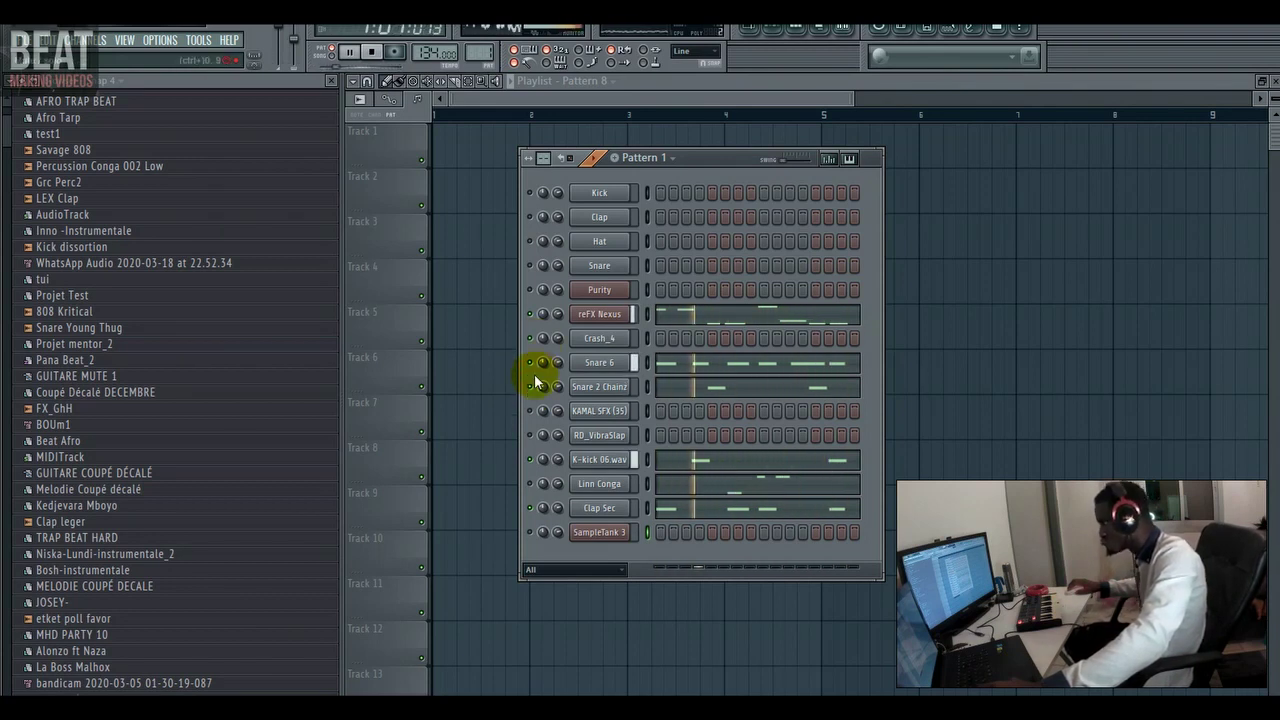
{"action": "left_click", "coordinate": [540, 486]}
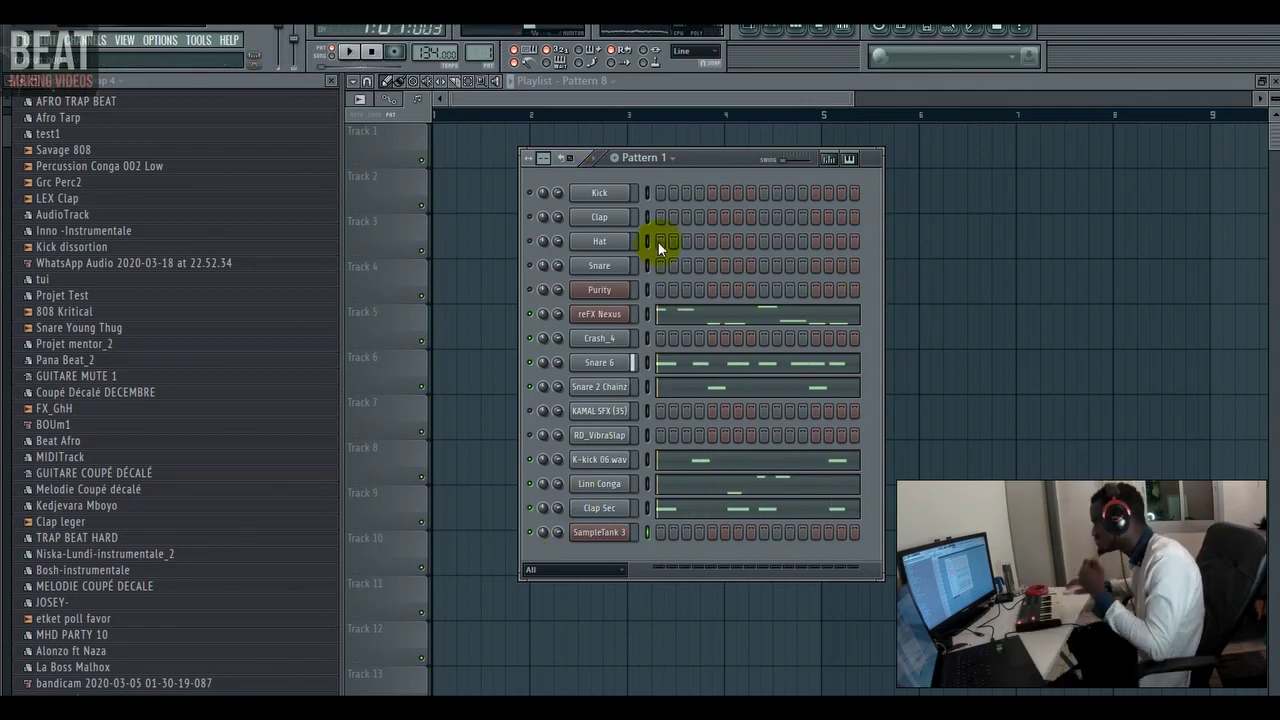
{"action": "left_click", "coordinate": [676, 158]}
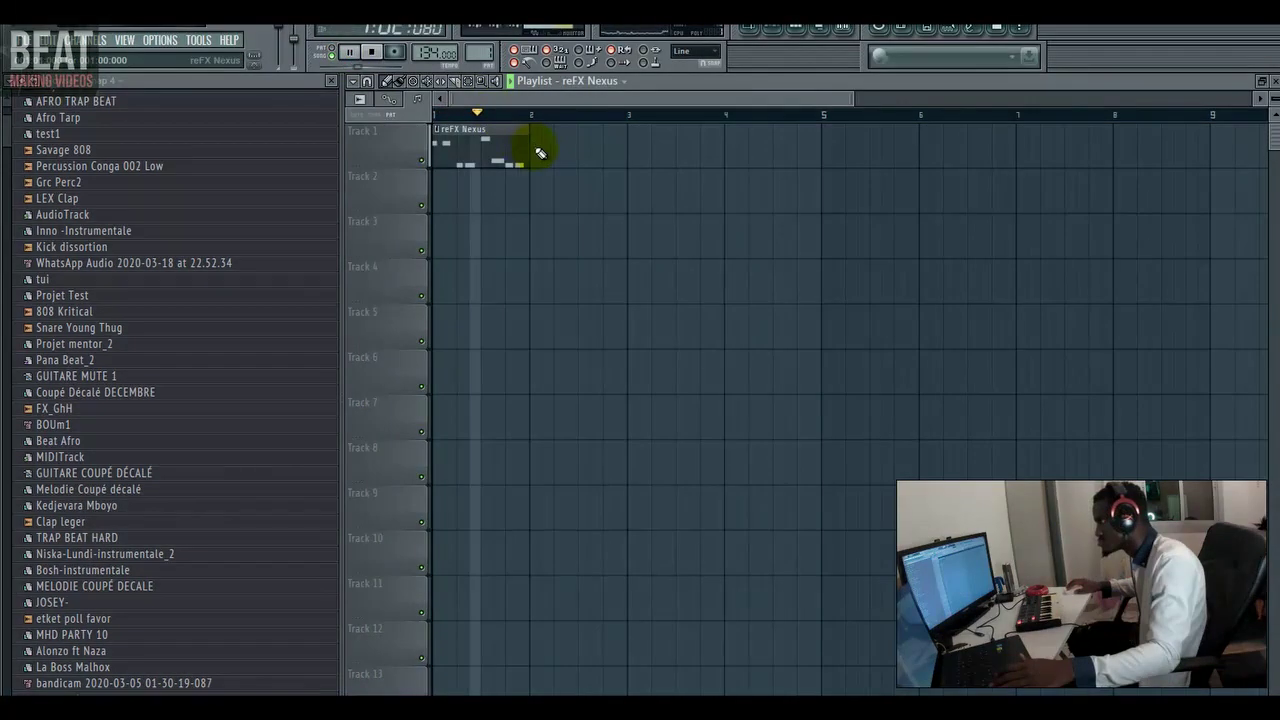
- Place reFX Nexus clips at bars 2, 3 and 4 of Track 1 and a Linn Conga clip at bar 3 of Track 2
{"action": "left_click", "coordinate": [532, 147]}
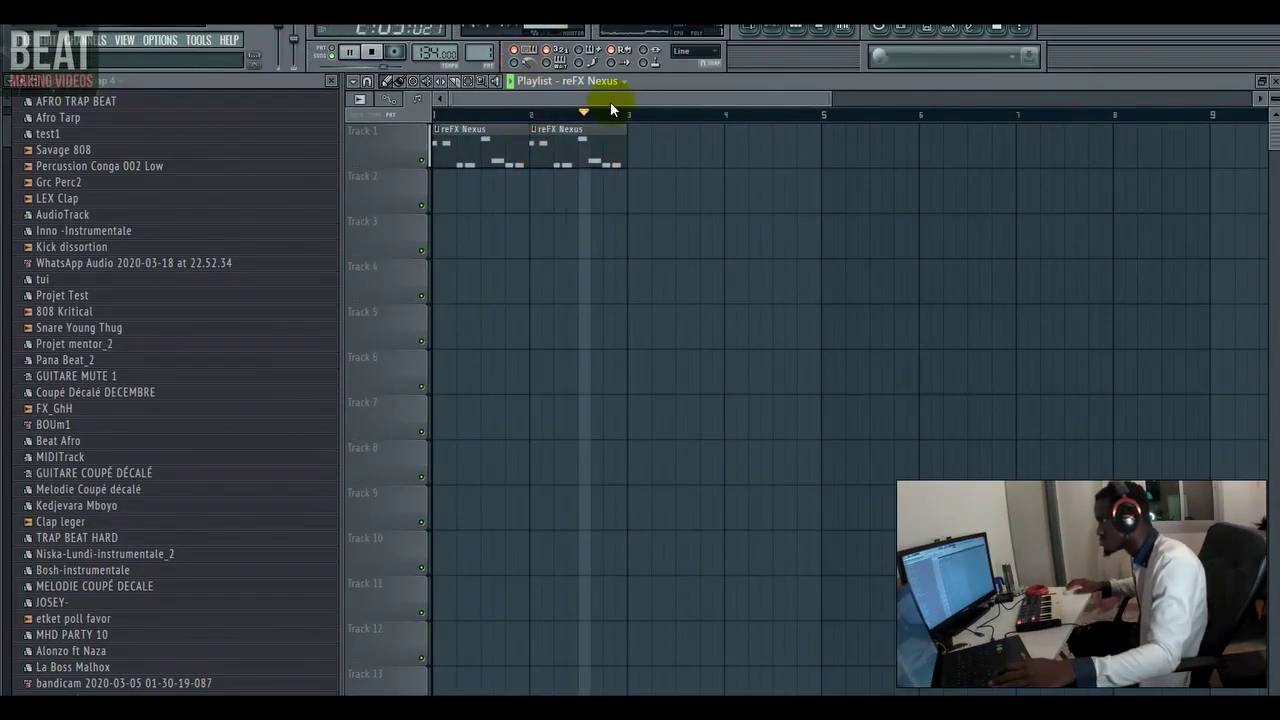
{"action": "left_click", "coordinate": [624, 83]}
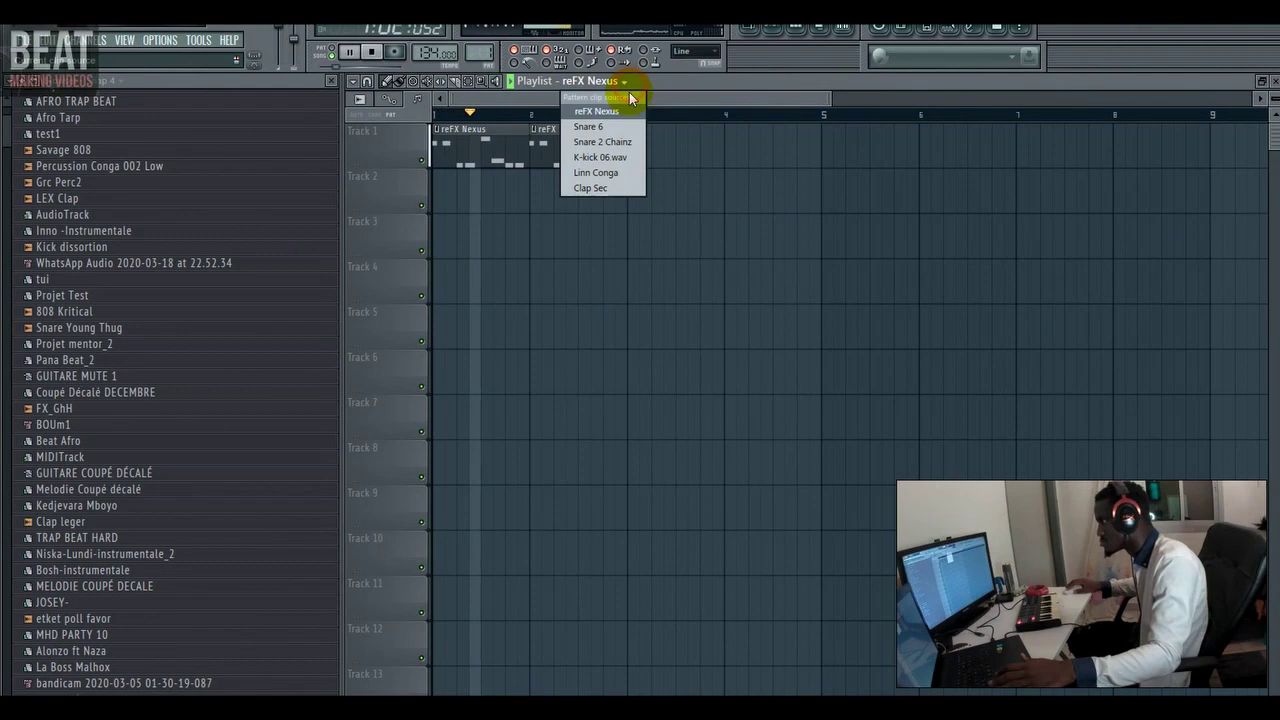
{"action": "left_click", "coordinate": [610, 180]}
{"action": "left_click", "coordinate": [631, 194]}
{"action": "left_click", "coordinate": [606, 149]}
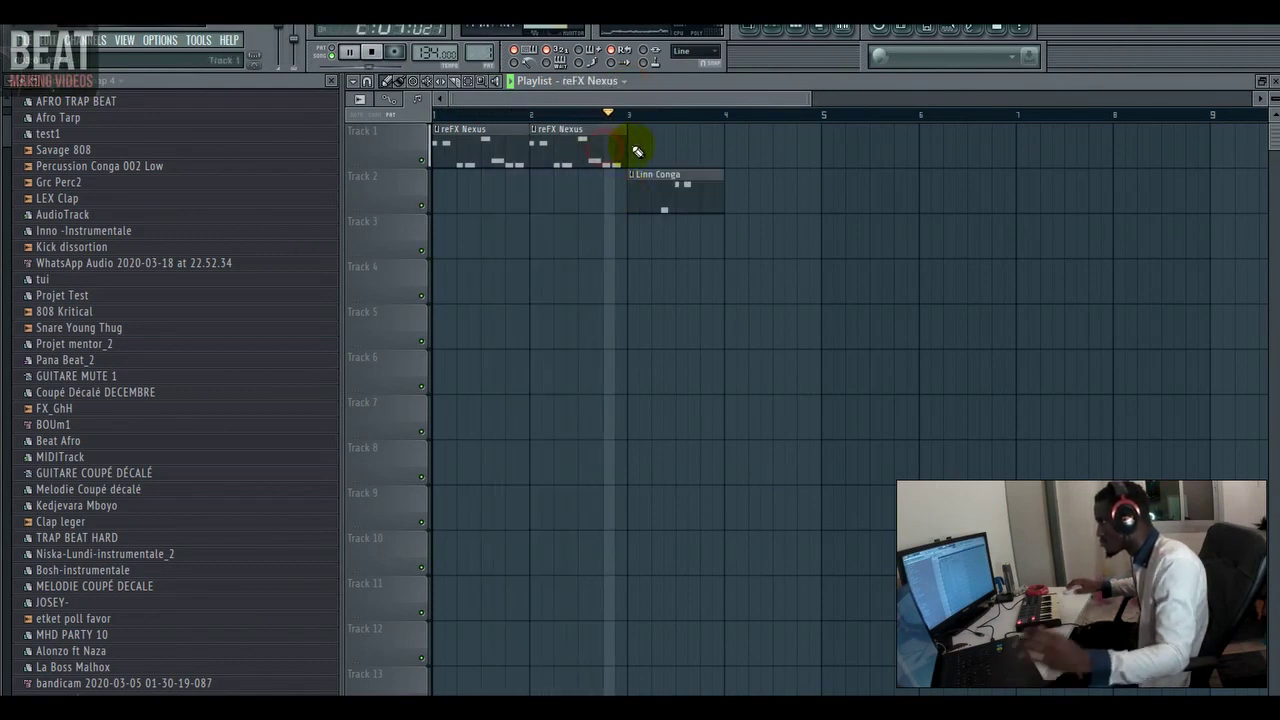
{"action": "left_click", "coordinate": [638, 150]}
{"action": "left_click", "coordinate": [731, 149]}
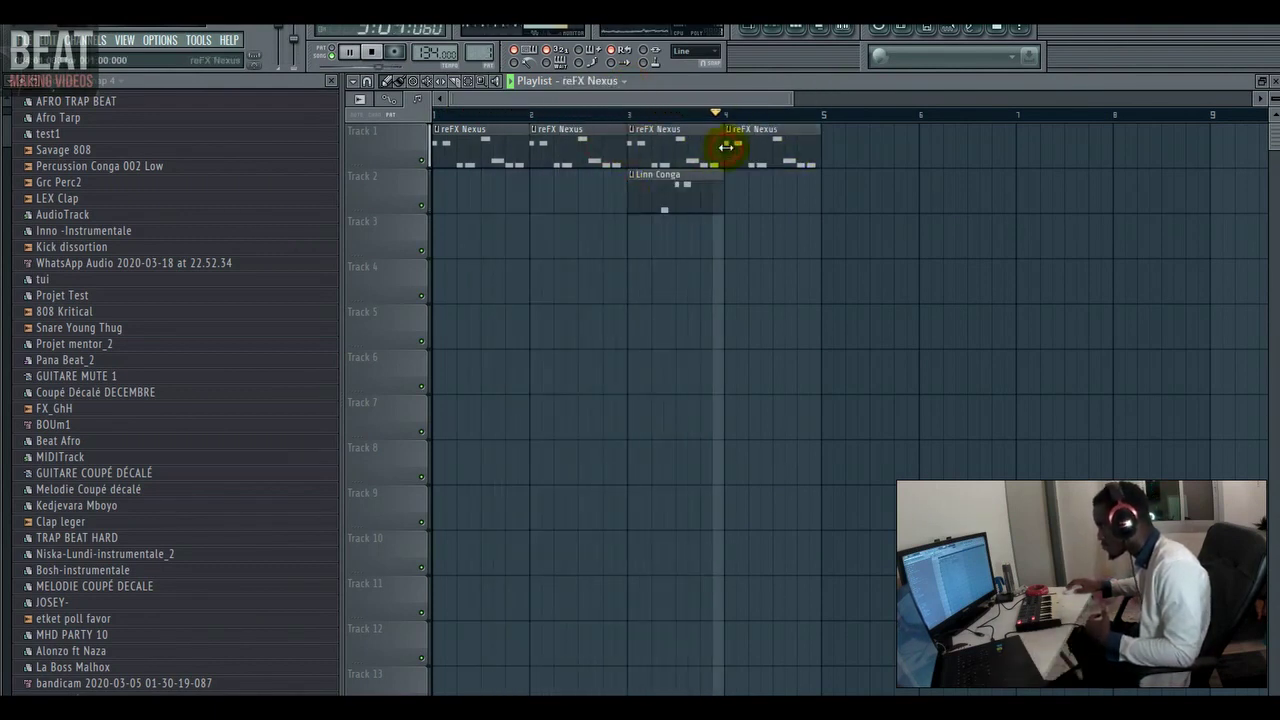
{"action": "left_click", "coordinate": [717, 189]}
{"action": "left_click", "coordinate": [751, 194]}
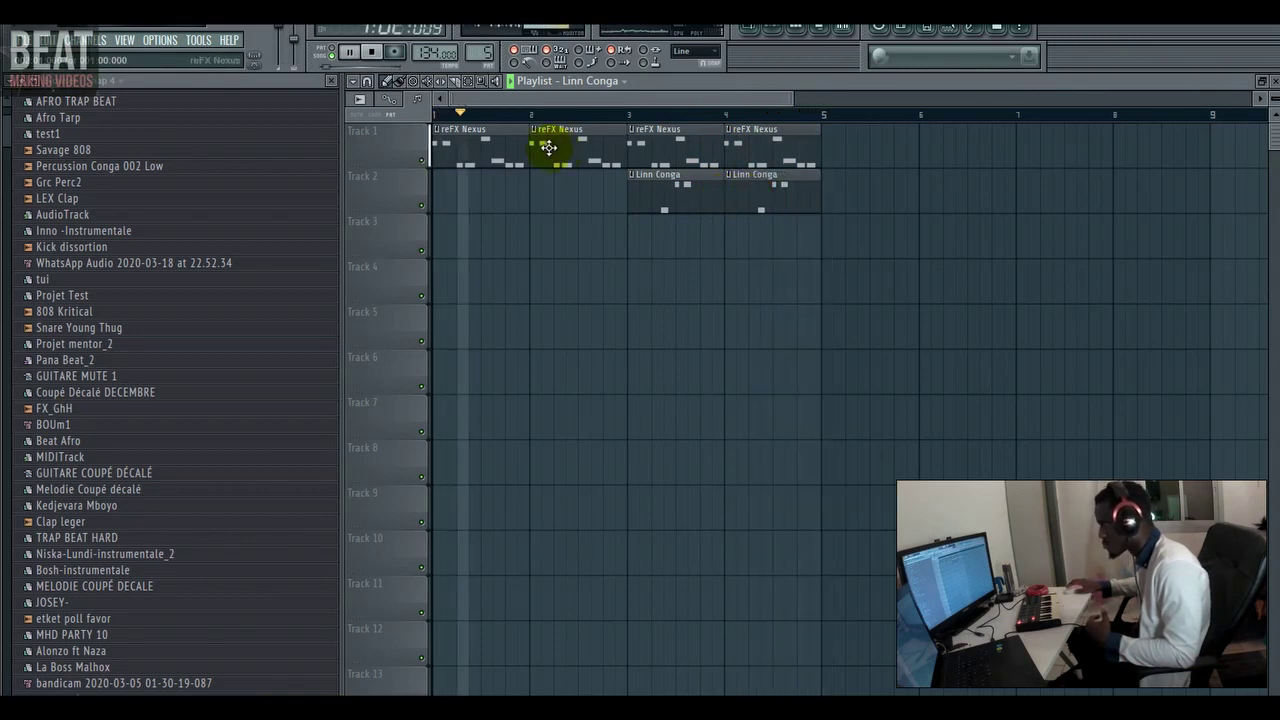
{"action": "right_click", "coordinate": [730, 188]}
- Extend the Linn Conga clip on Track 2 so it covers bars 3 and 4
{"action": "left_click_drag", "start_coordinate": [725, 187], "coordinate": [820, 193]}
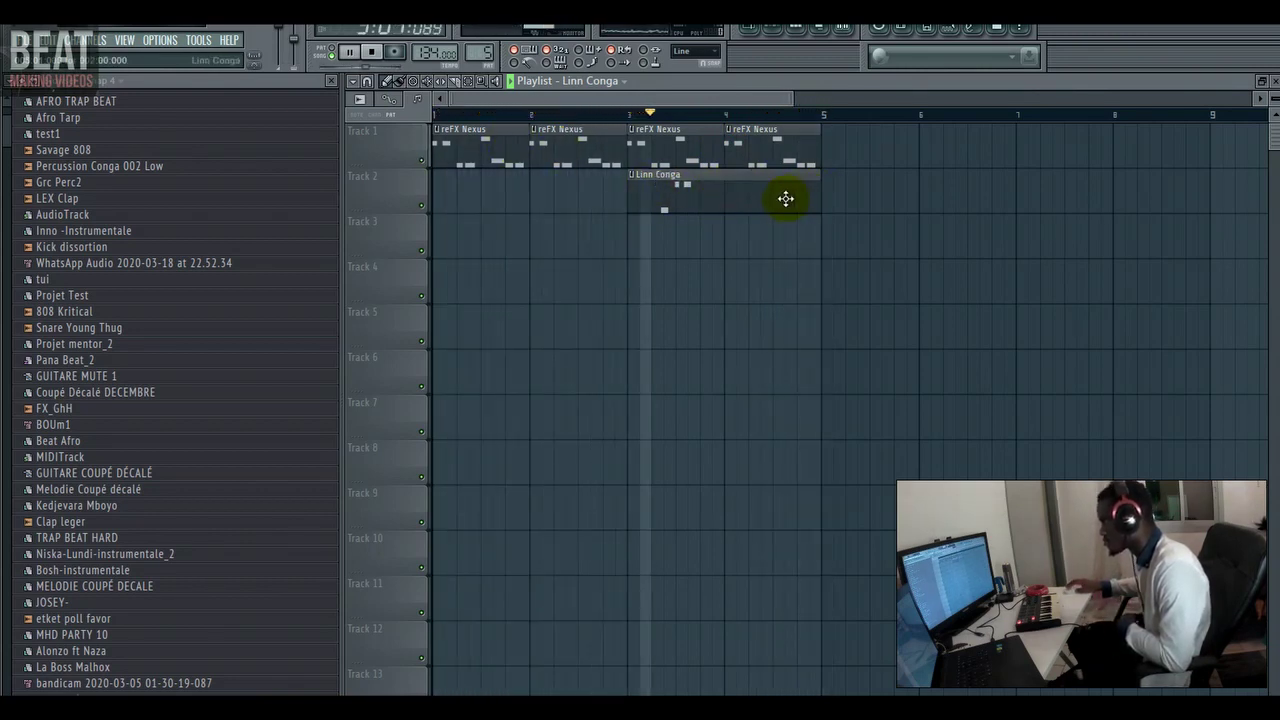
{"action": "key", "text": "ctrl+z"}
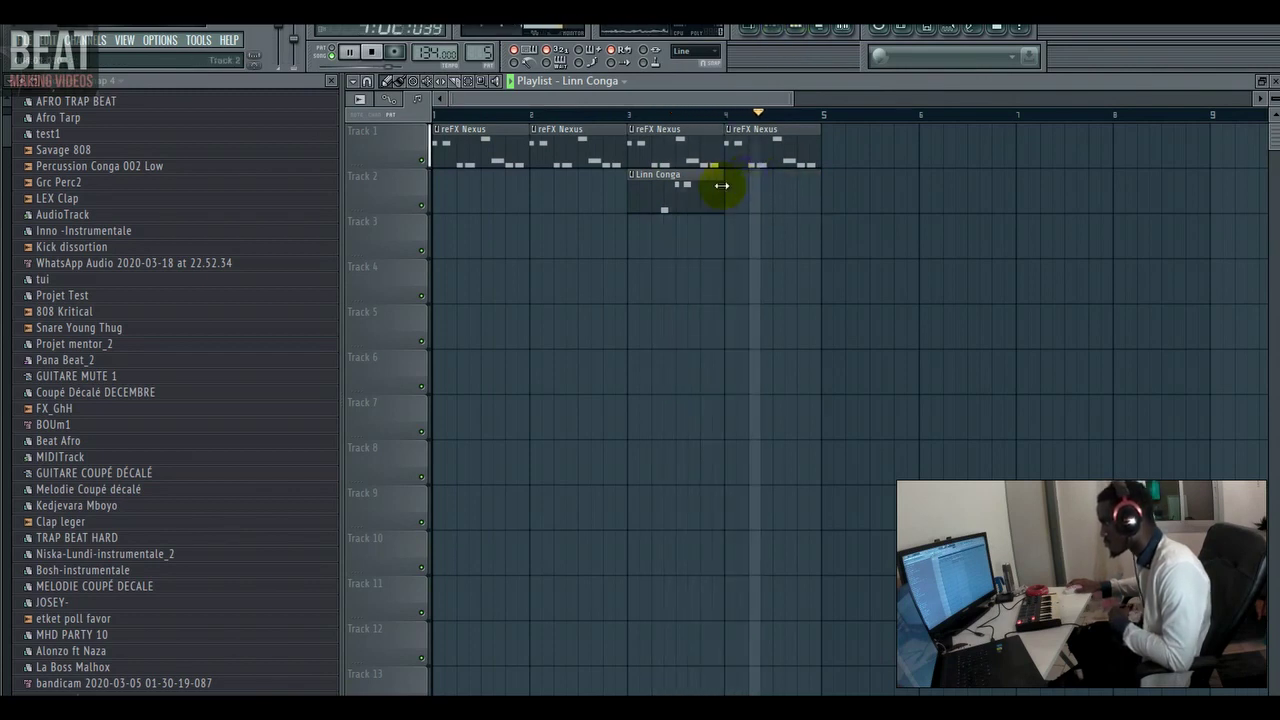
{"action": "left_click_drag", "start_coordinate": [722, 187], "coordinate": [814, 214]}
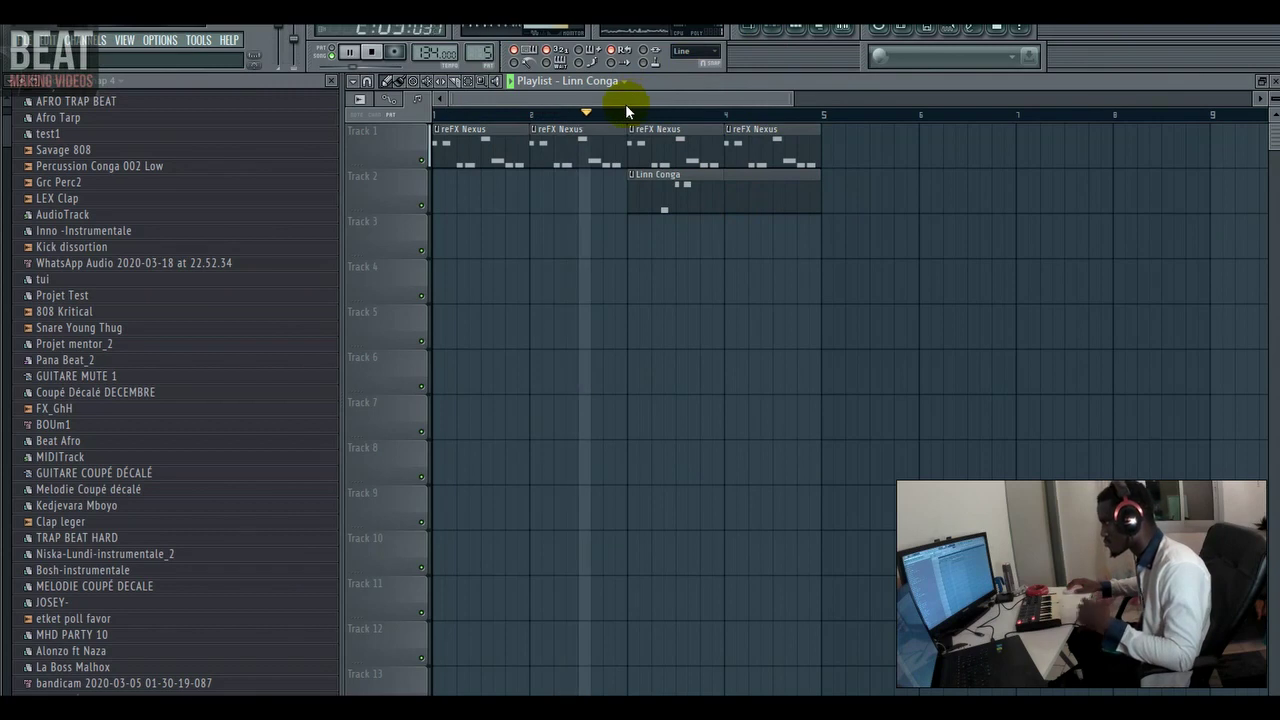
- Duplicate the three notes of the Linn Conga pattern in its piano roll
{"action": "left_click", "coordinate": [777, 28]}
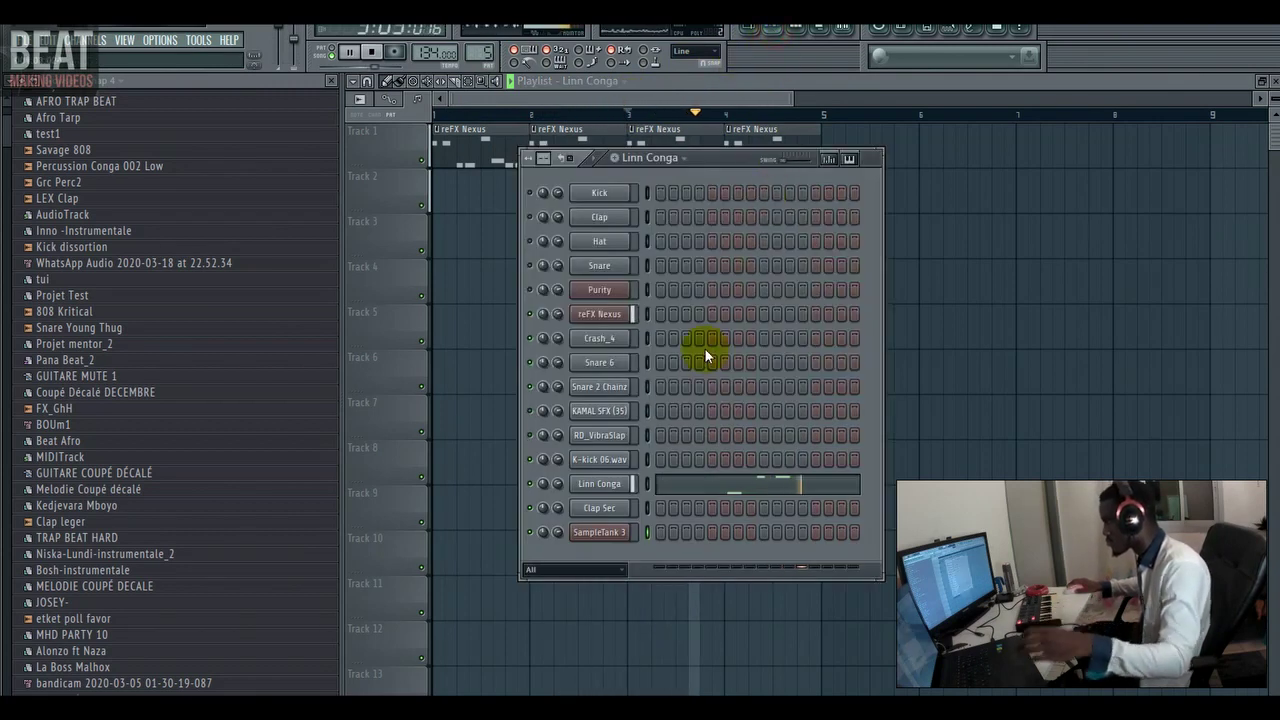
{"action": "left_click", "coordinate": [745, 485]}
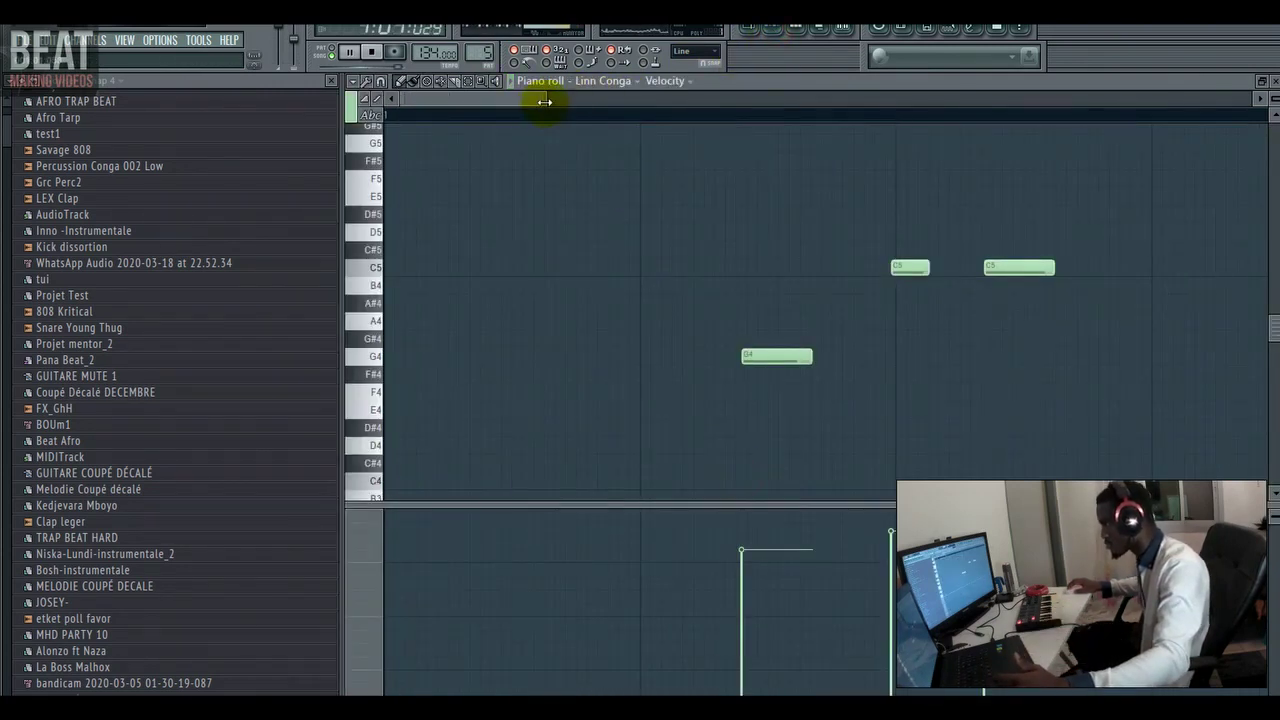
{"action": "key", "text": "space"}
{"action": "left_click_drag", "start_coordinate": [544, 101], "coordinate": [880, 146]}
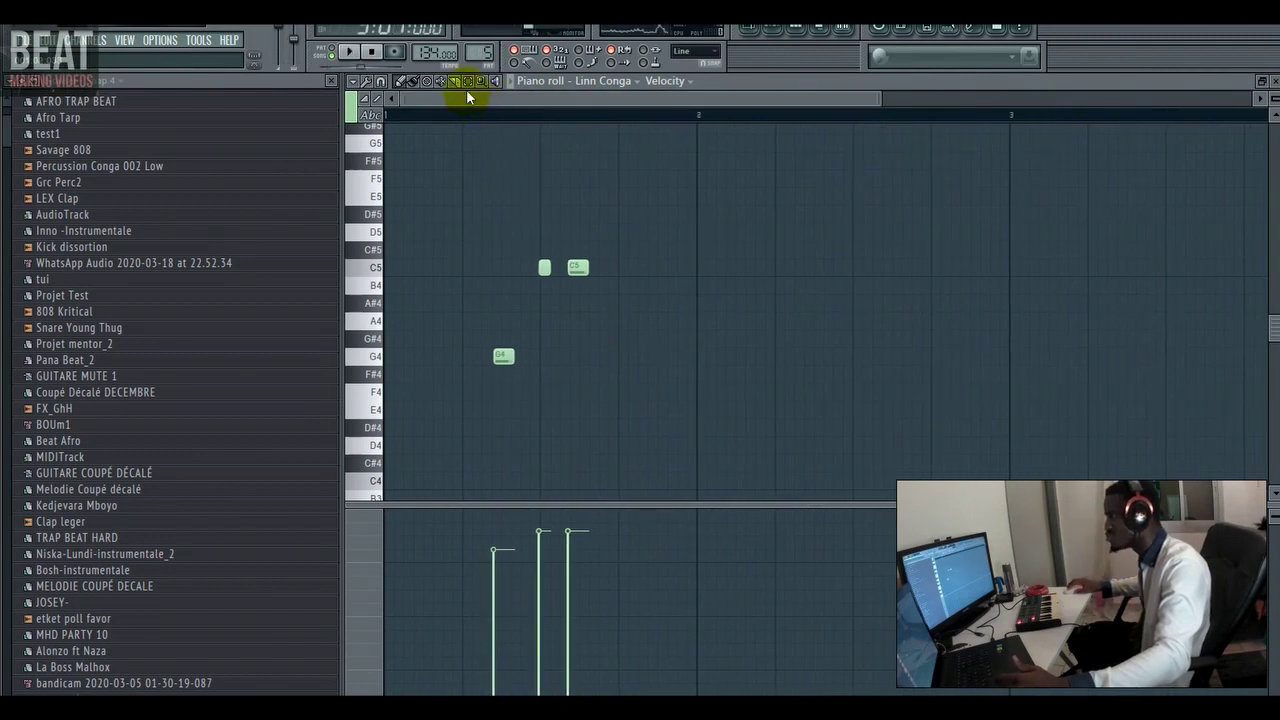
{"action": "left_click_drag", "start_coordinate": [427, 241], "coordinate": [631, 379]}
{"action": "key", "text": "ctrl+b"}
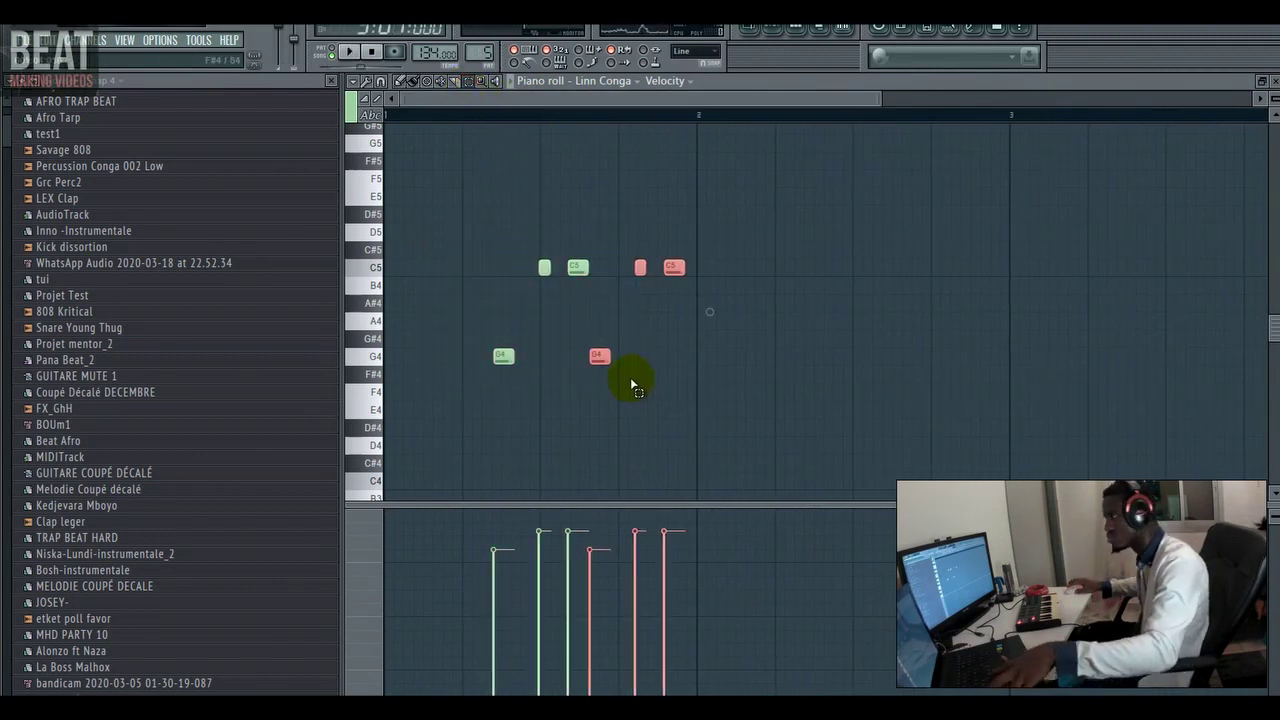
{"action": "key", "text": "space"}
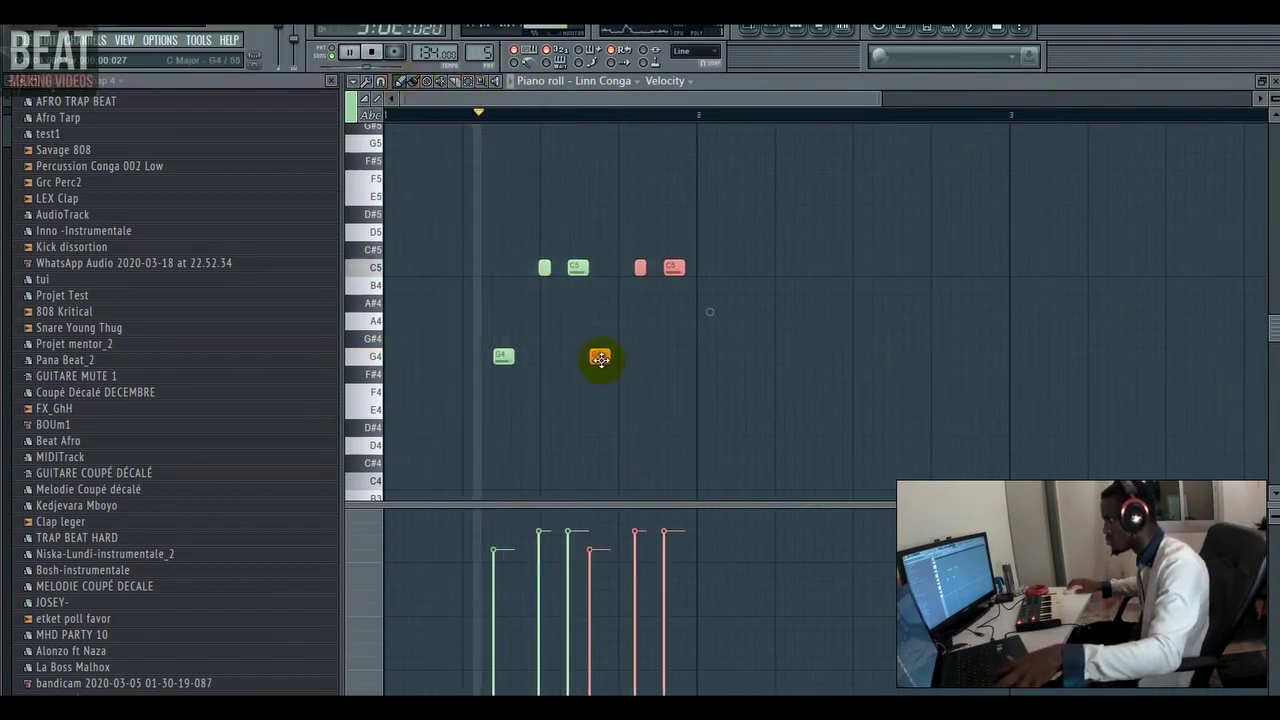
- Move the duplicated Linn Conga notes into bar 2, matching the rhythmic position of the originals, and check the timing in playback
{"action": "left_click_drag", "start_coordinate": [600, 357], "coordinate": [825, 376]}
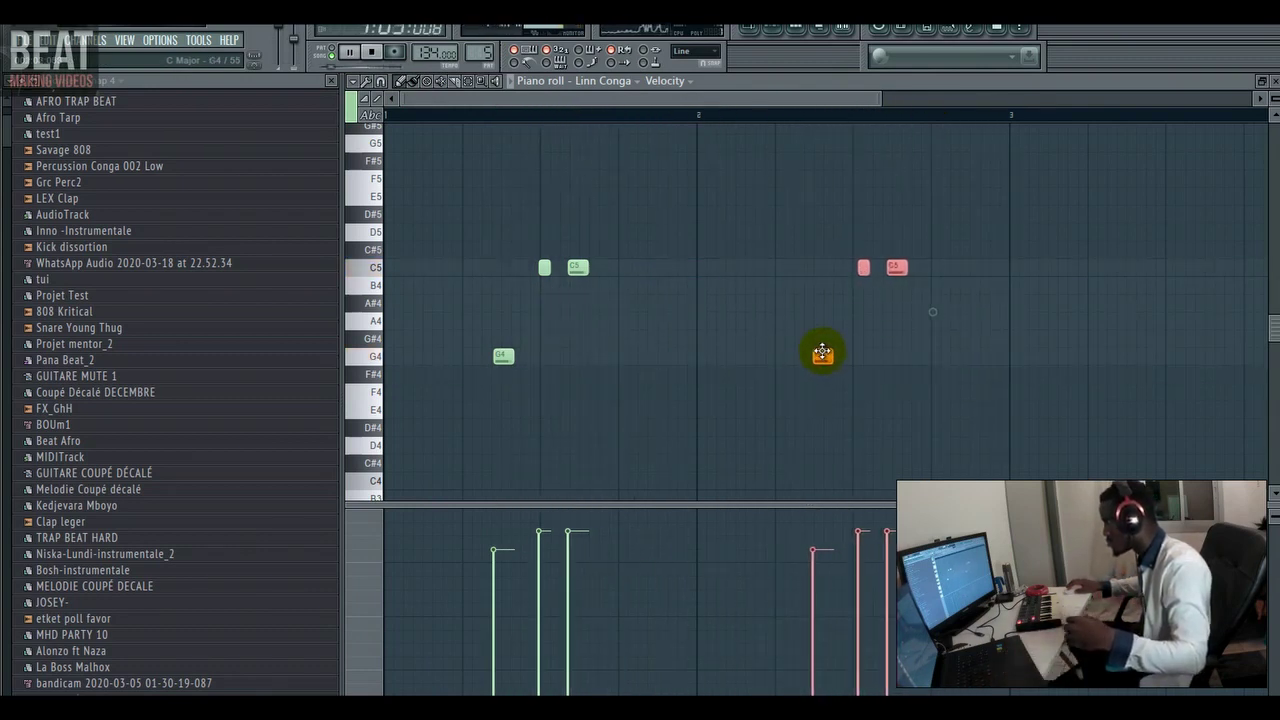
{"action": "key", "text": "space"}
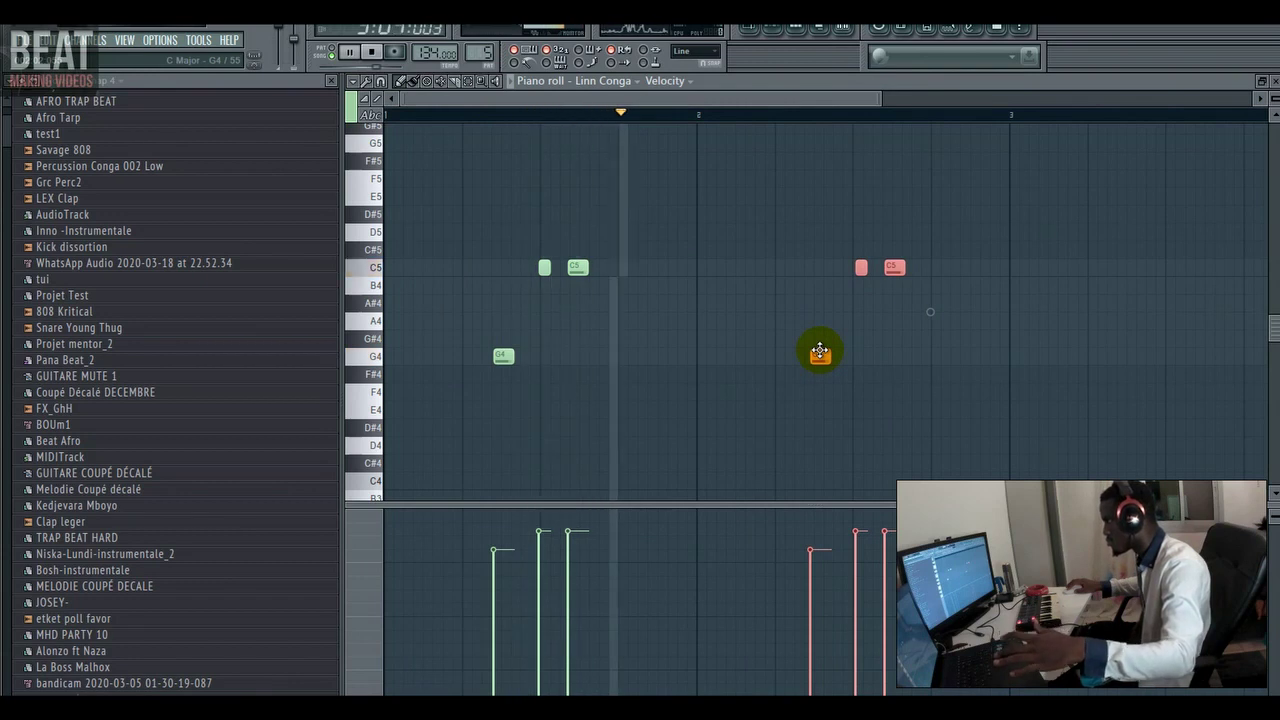
{"action": "left_click_drag", "start_coordinate": [822, 352], "coordinate": [820, 352]}
{"action": "key", "text": "space"}
{"action": "key", "text": "space"}
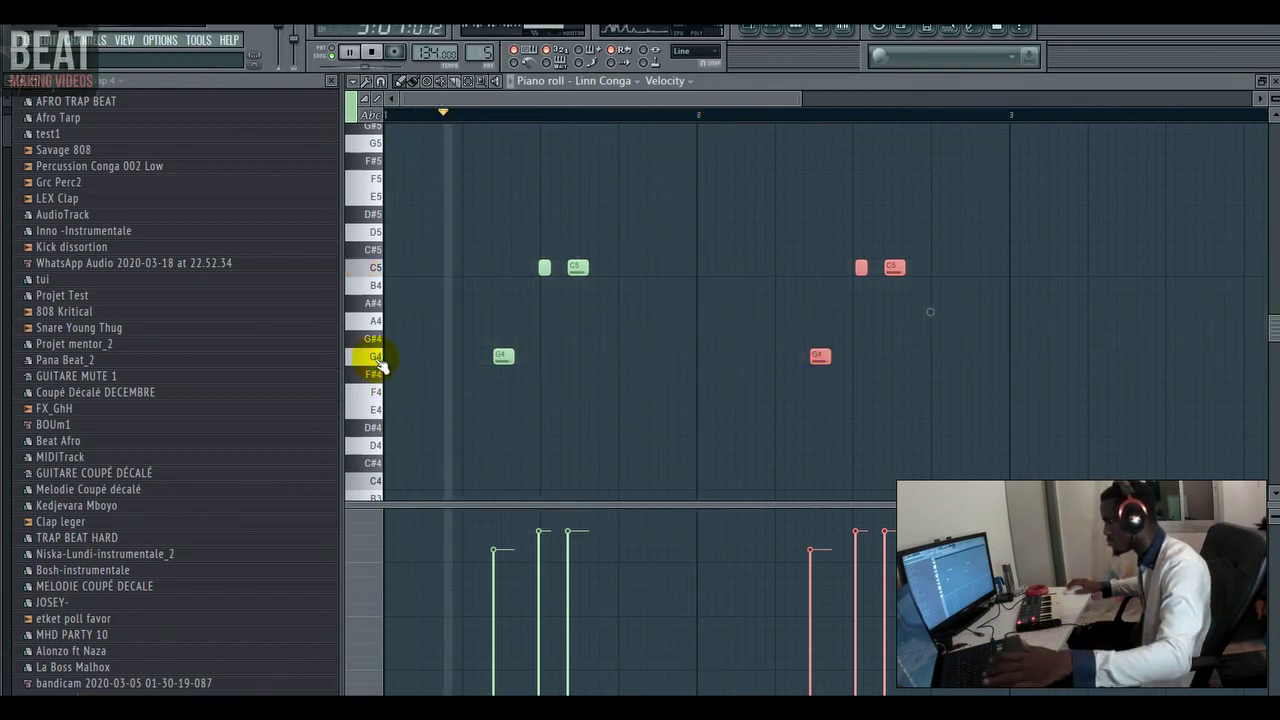
- Add a G4 note at the start of bar 2 and an F4 note near the end of bar 2 in the Linn Conga pattern
{"action": "left_click", "coordinate": [377, 360]}
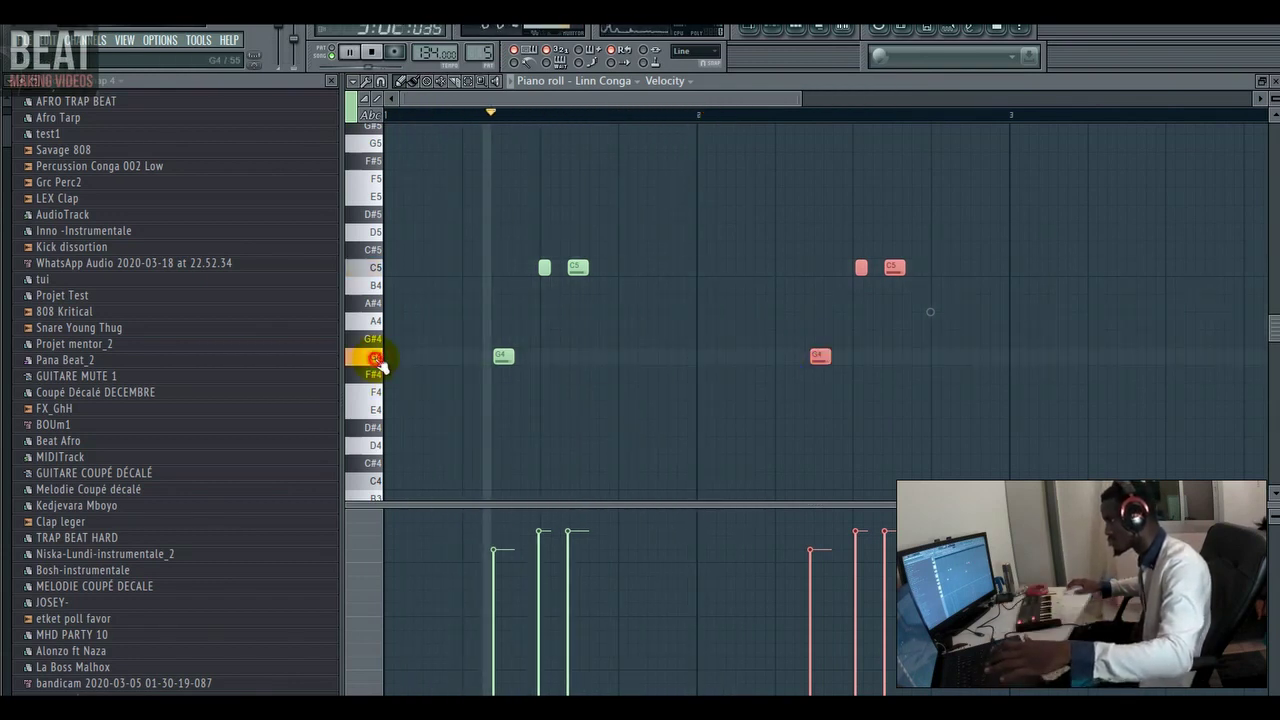
{"action": "left_click", "coordinate": [377, 360]}
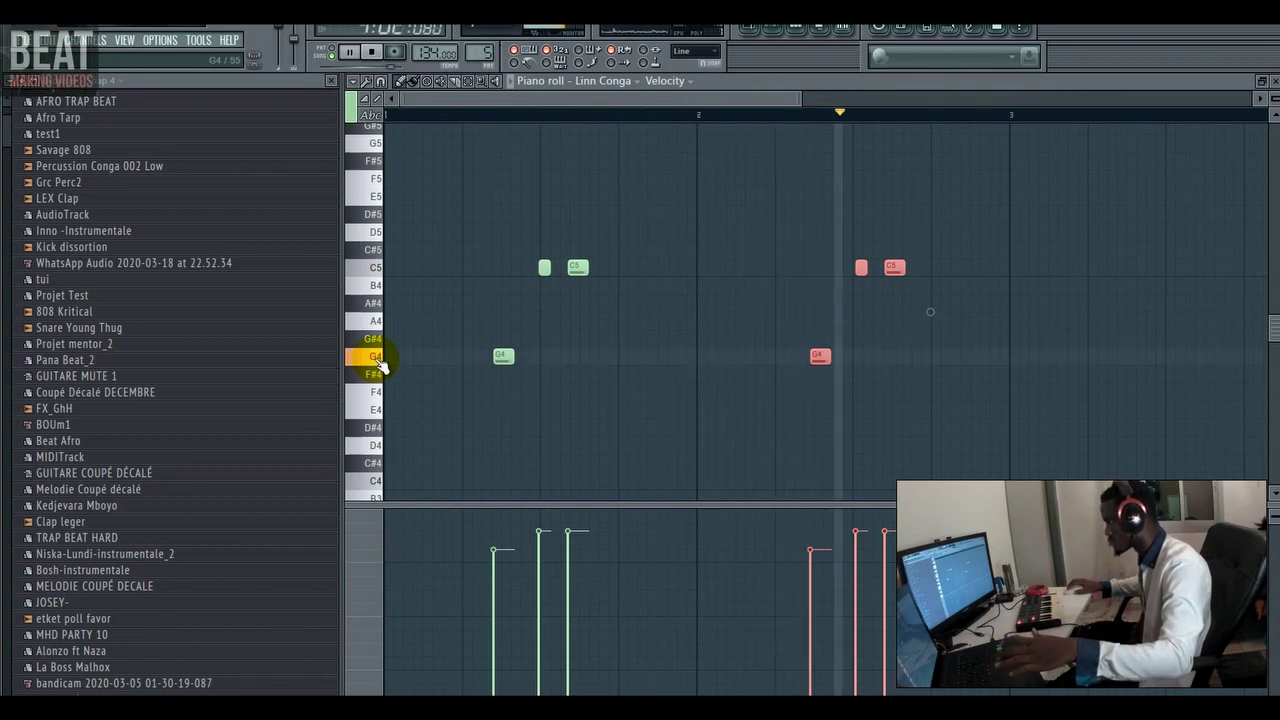
{"action": "left_click", "coordinate": [637, 398]}
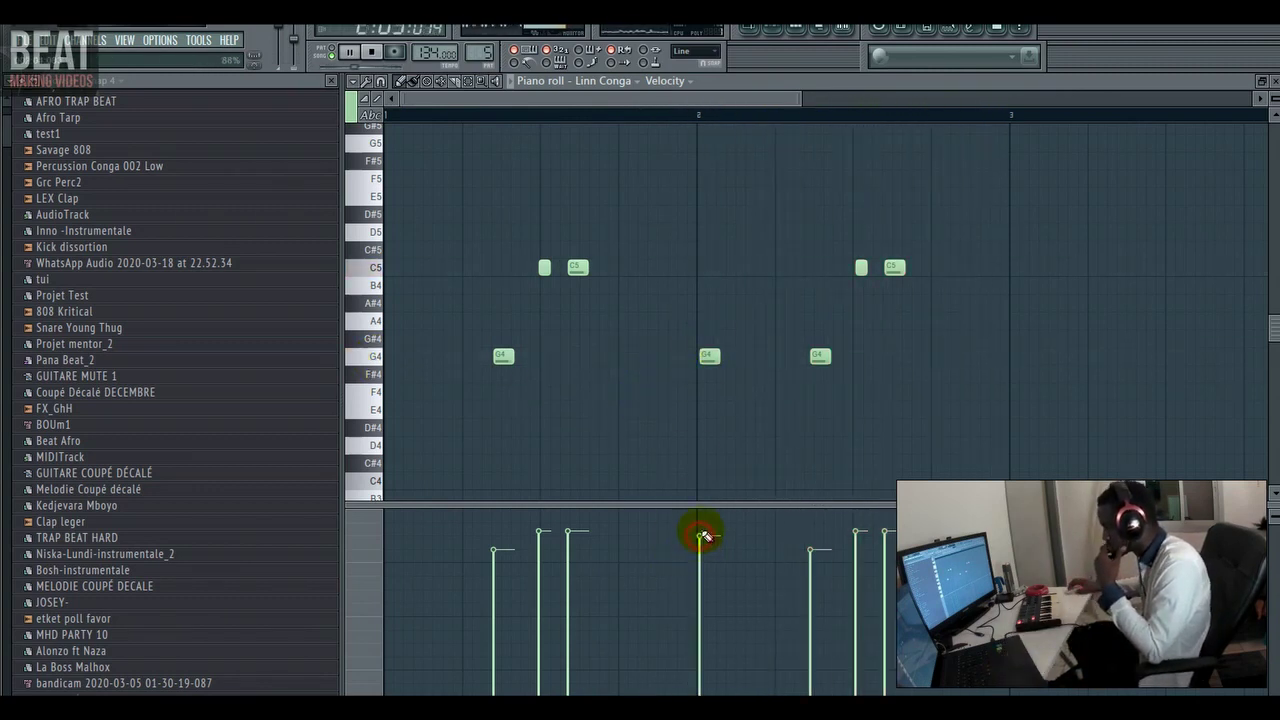
{"action": "left_click_drag", "start_coordinate": [713, 357], "coordinate": [711, 357]}
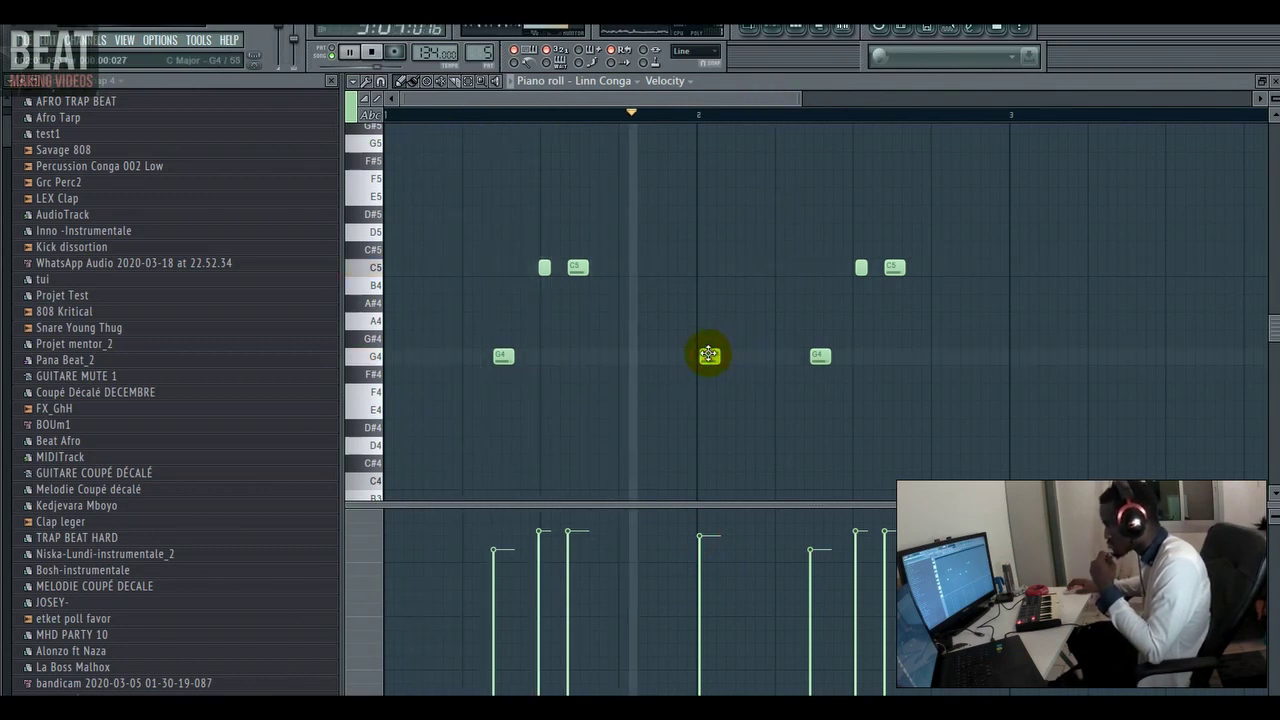
{"action": "left_click", "coordinate": [378, 393]}
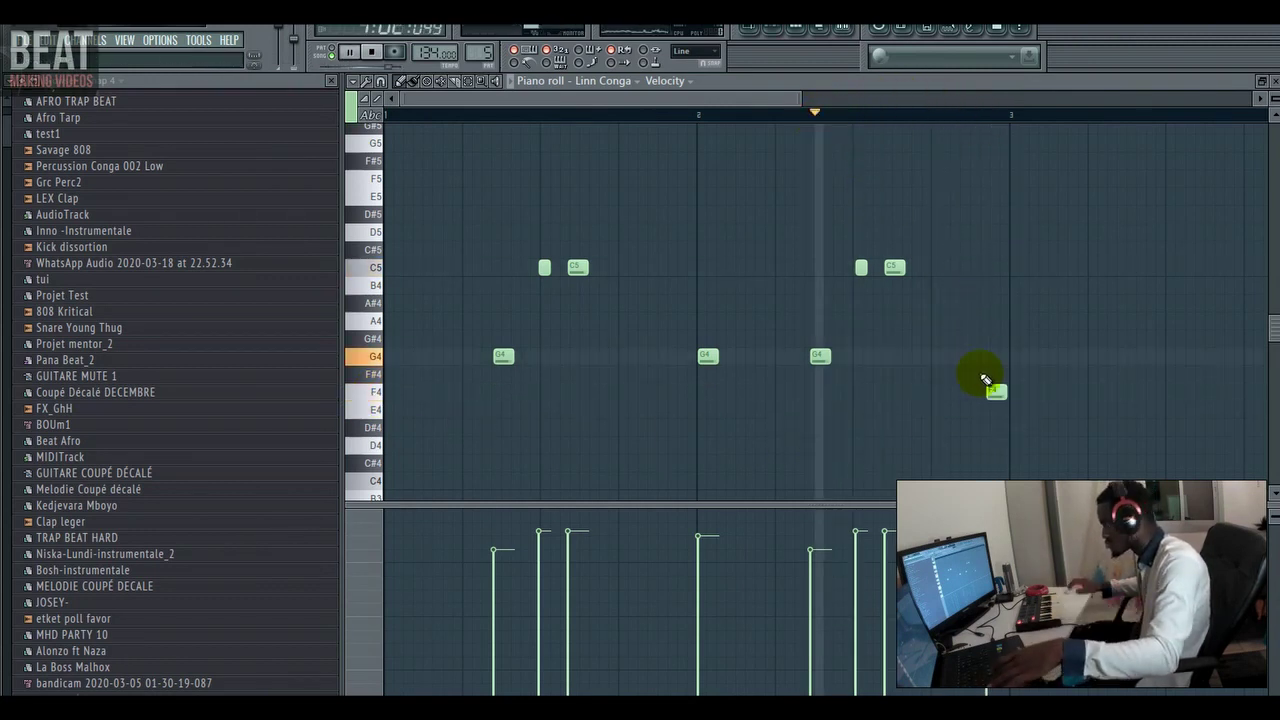
{"action": "left_click_drag", "start_coordinate": [993, 392], "coordinate": [972, 391]}
- Return to the maximized playlist and place Snare 6 clips at bars 1 and 2 of Track 3
{"action": "left_click", "coordinate": [771, 32]}
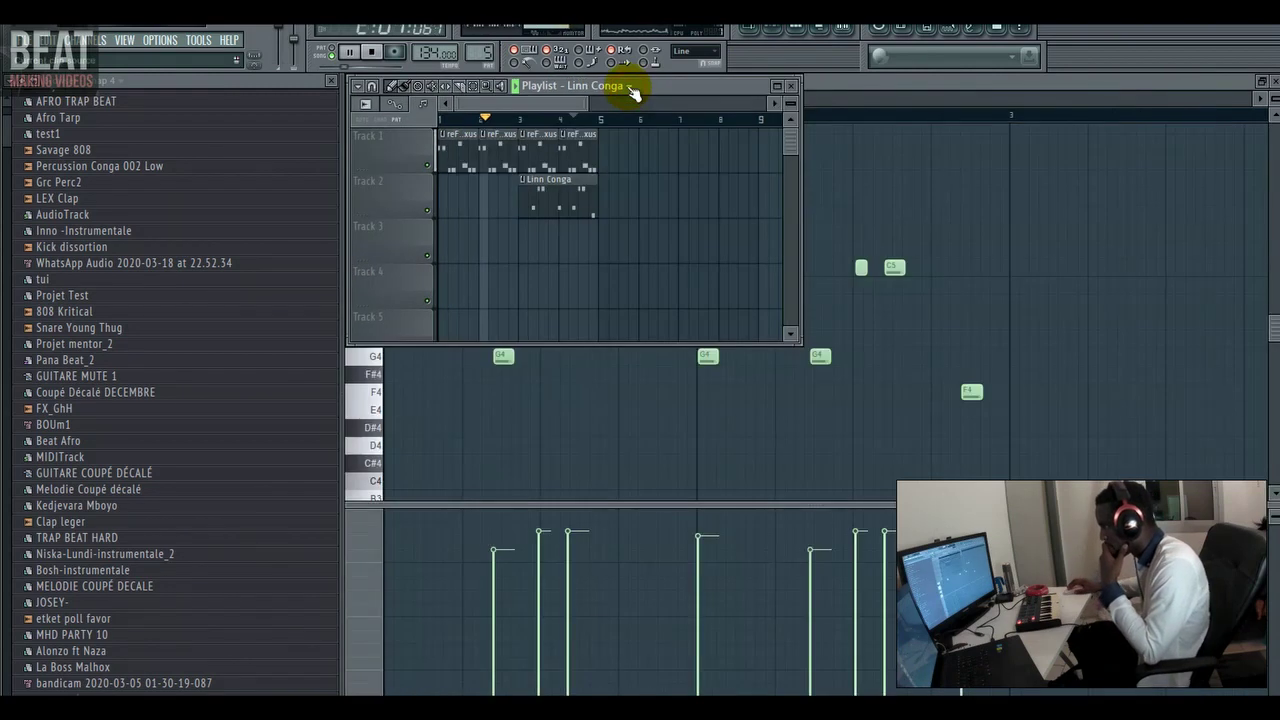
{"action": "left_click", "coordinate": [628, 86]}
{"action": "left_click", "coordinate": [777, 86]}
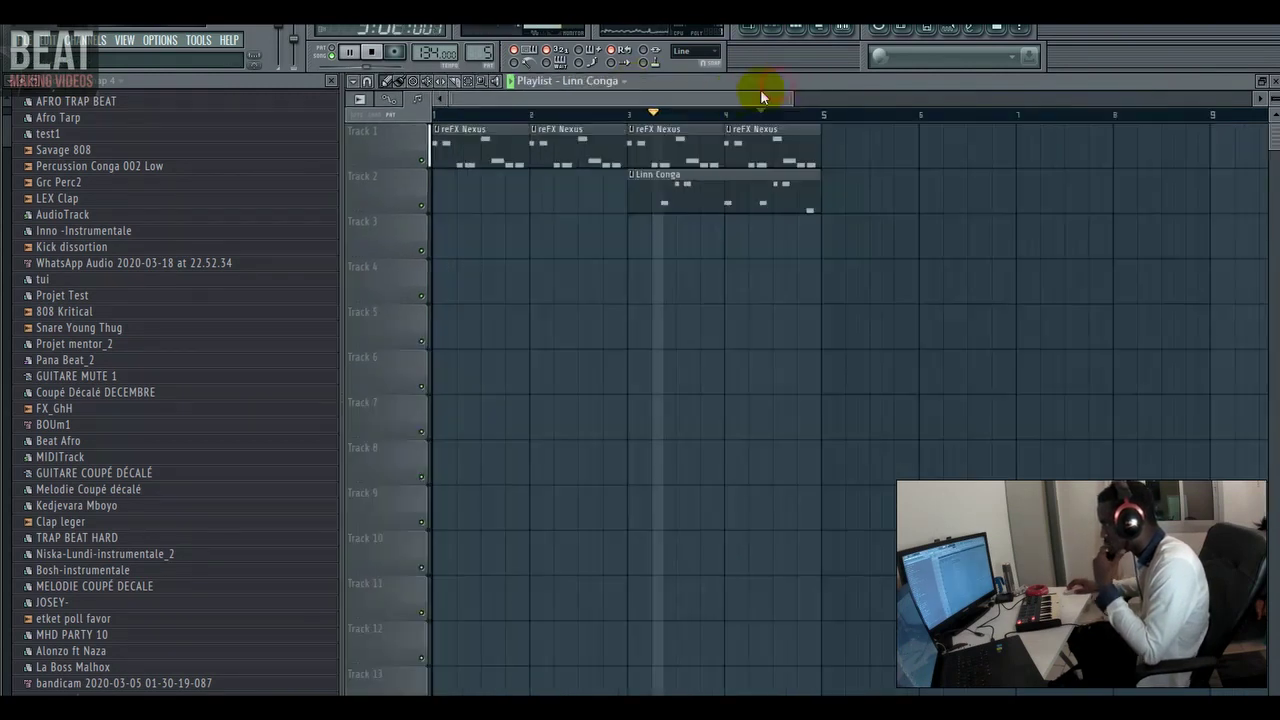
{"action": "left_click", "coordinate": [621, 81]}
{"action": "left_click", "coordinate": [590, 126]}
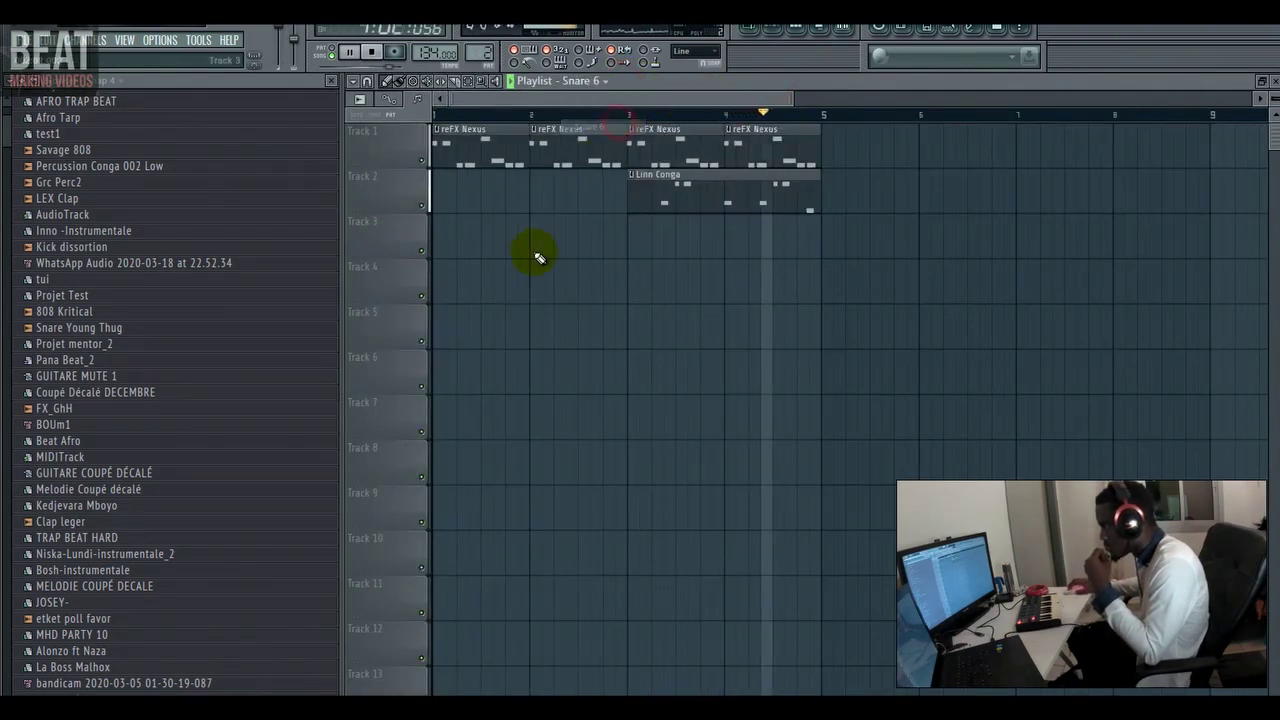
{"action": "left_click", "coordinate": [457, 243]}
{"action": "left_click", "coordinate": [537, 244]}
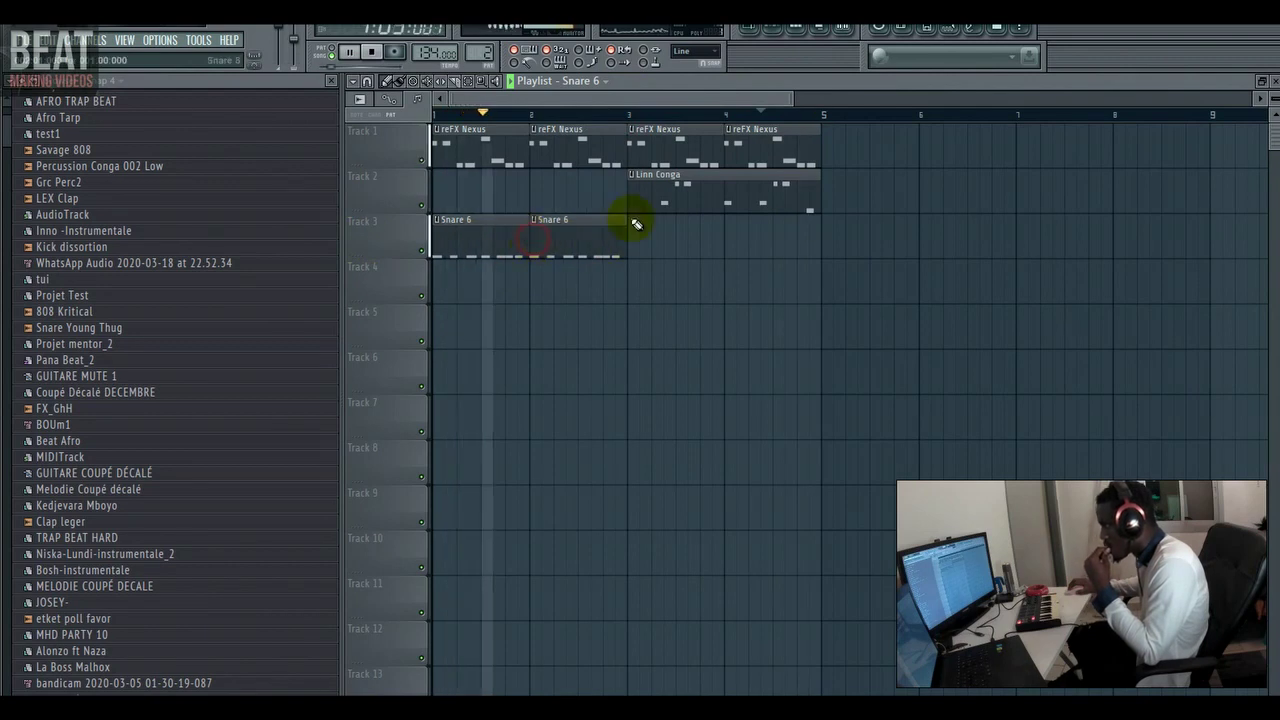
- Adjust the velocity of the opening notes of the Snare 6 pattern in its piano roll and return to the playlist
{"action": "left_click", "coordinate": [776, 31]}
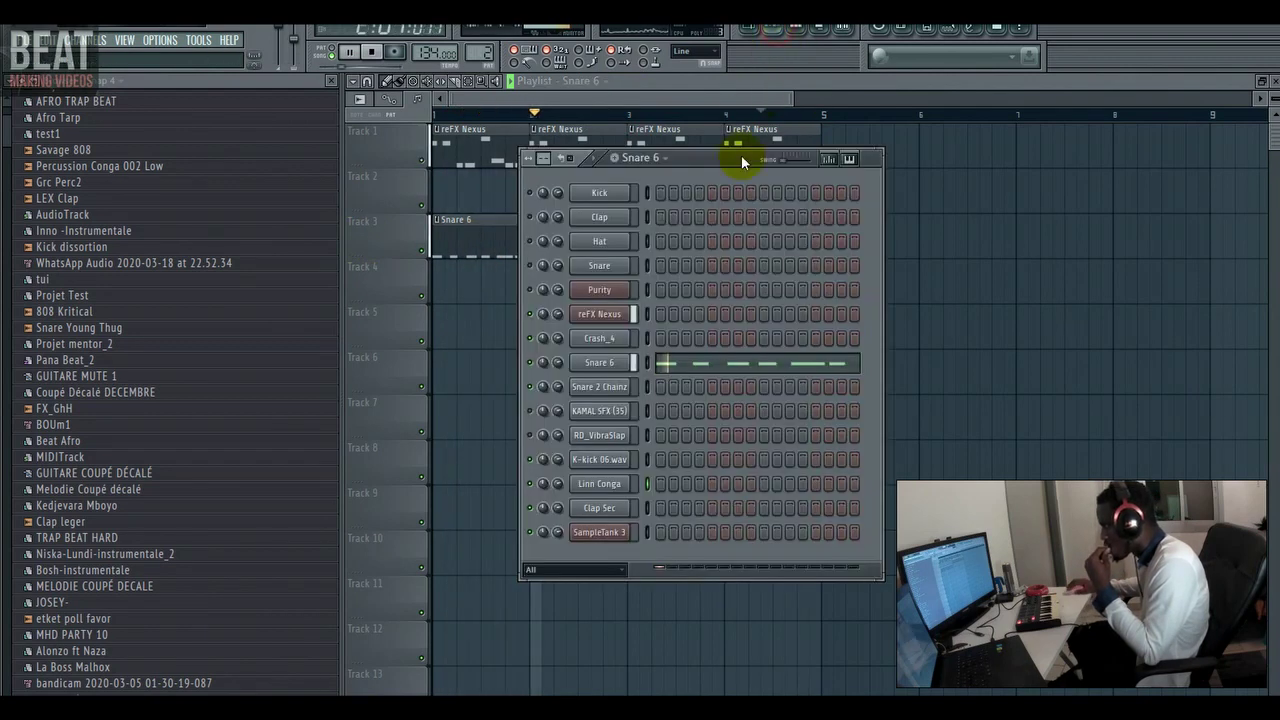
{"action": "left_click", "coordinate": [683, 368]}
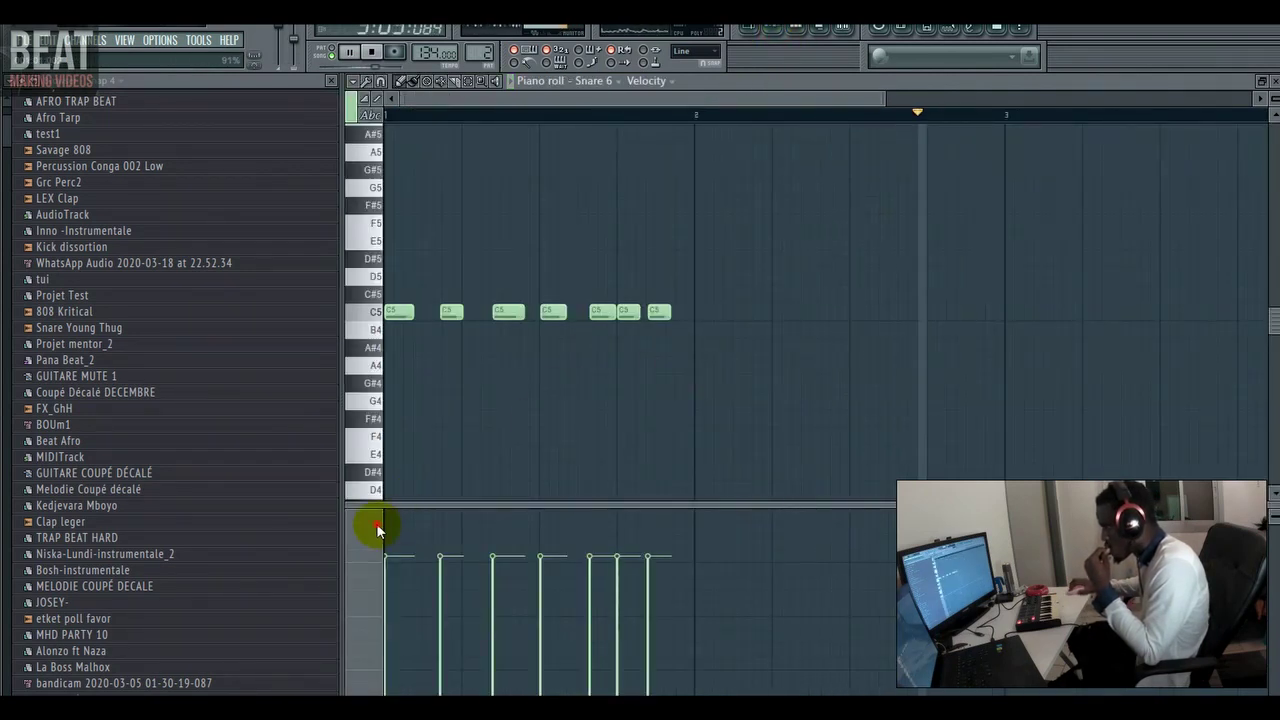
{"action": "mouse_move", "coordinate": [409, 530]}
{"action": "left_mouse_down"}
{"action": "mouse_move", "coordinate": [645, 530]}
{"action": "mouse_move", "coordinate": [455, 532]}
{"action": "left_mouse_up"}
{"action": "left_click", "coordinate": [749, 30]}
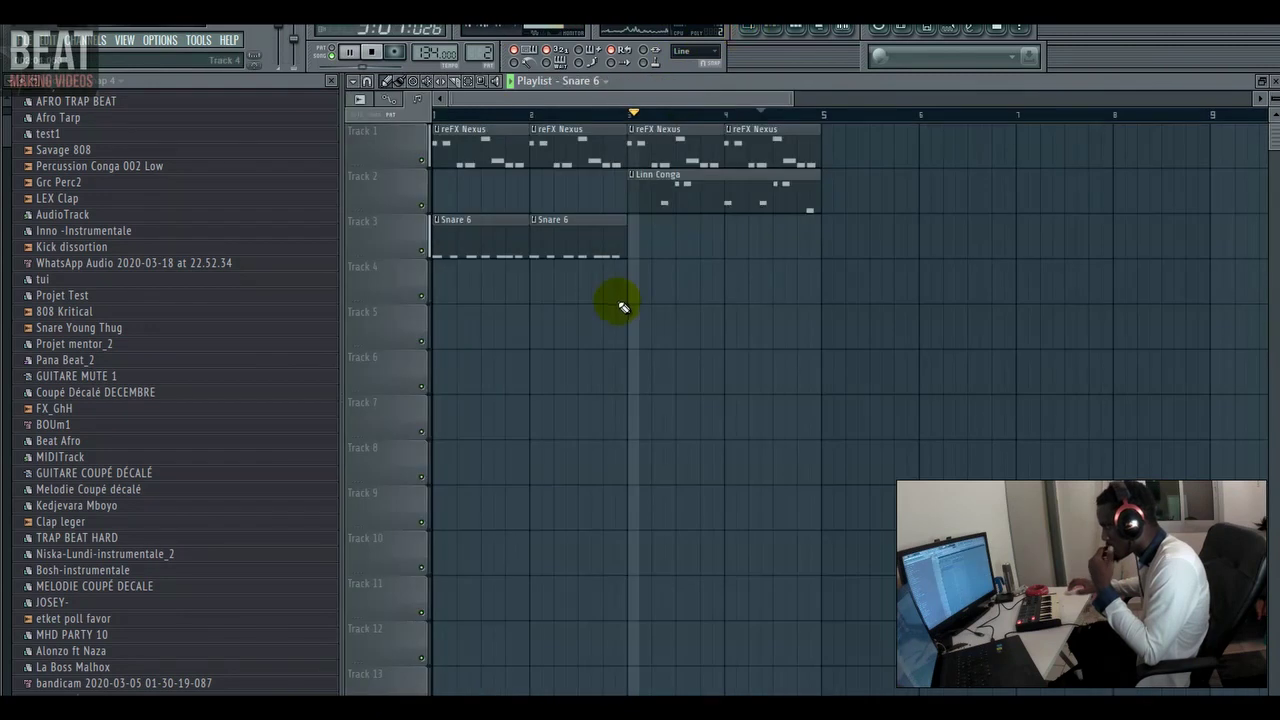
- Place Snare 6 clips at bars 3 and 4 of Track 3
{"action": "left_click", "coordinate": [641, 251]}
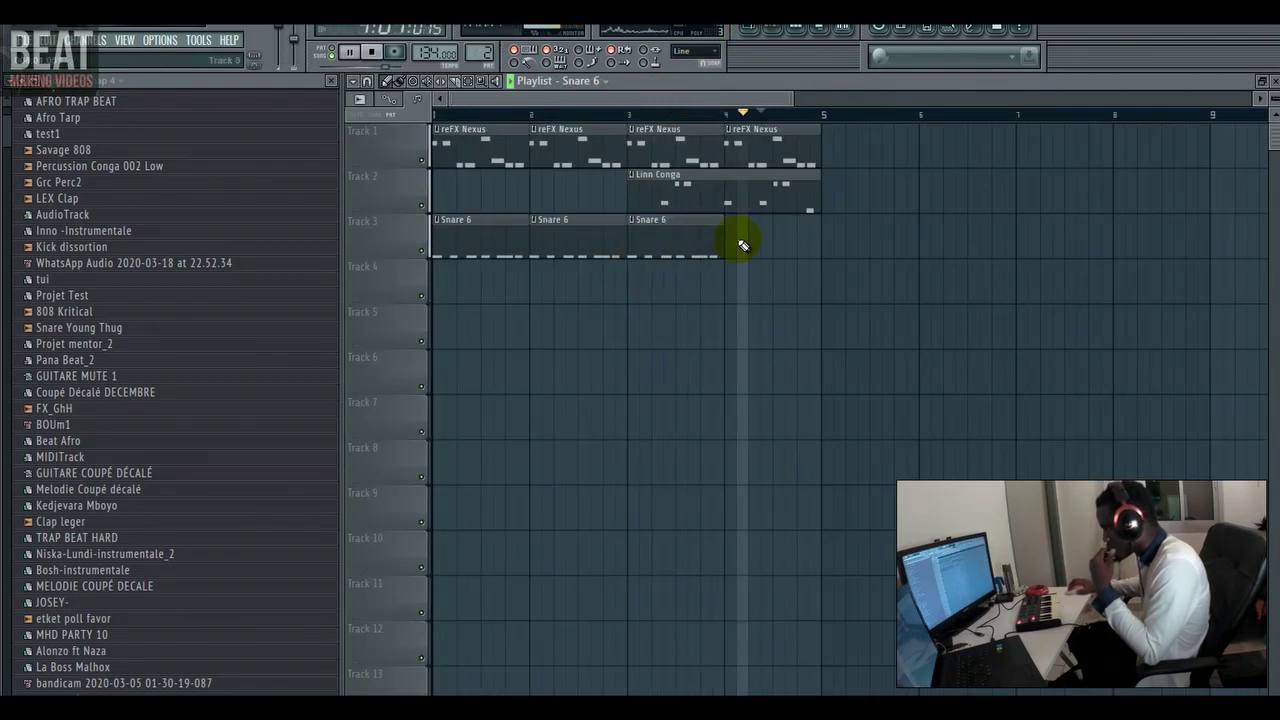
{"action": "left_click", "coordinate": [735, 241]}
{"action": "left_click_drag", "start_coordinate": [735, 239], "coordinate": [729, 237]}
- Place a Clap Sec clip at bar 1 of Track 4
{"action": "left_click", "coordinate": [606, 82]}
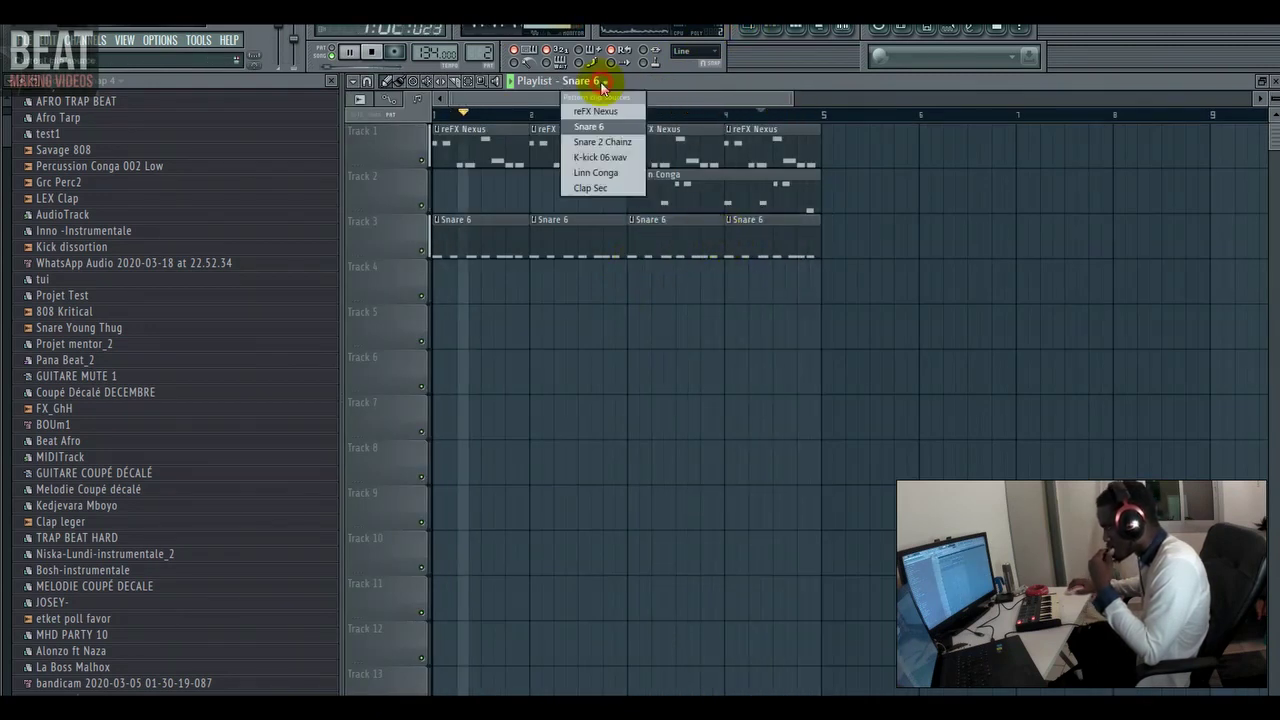
{"action": "left_click", "coordinate": [591, 187]}
{"action": "left_click", "coordinate": [480, 292]}
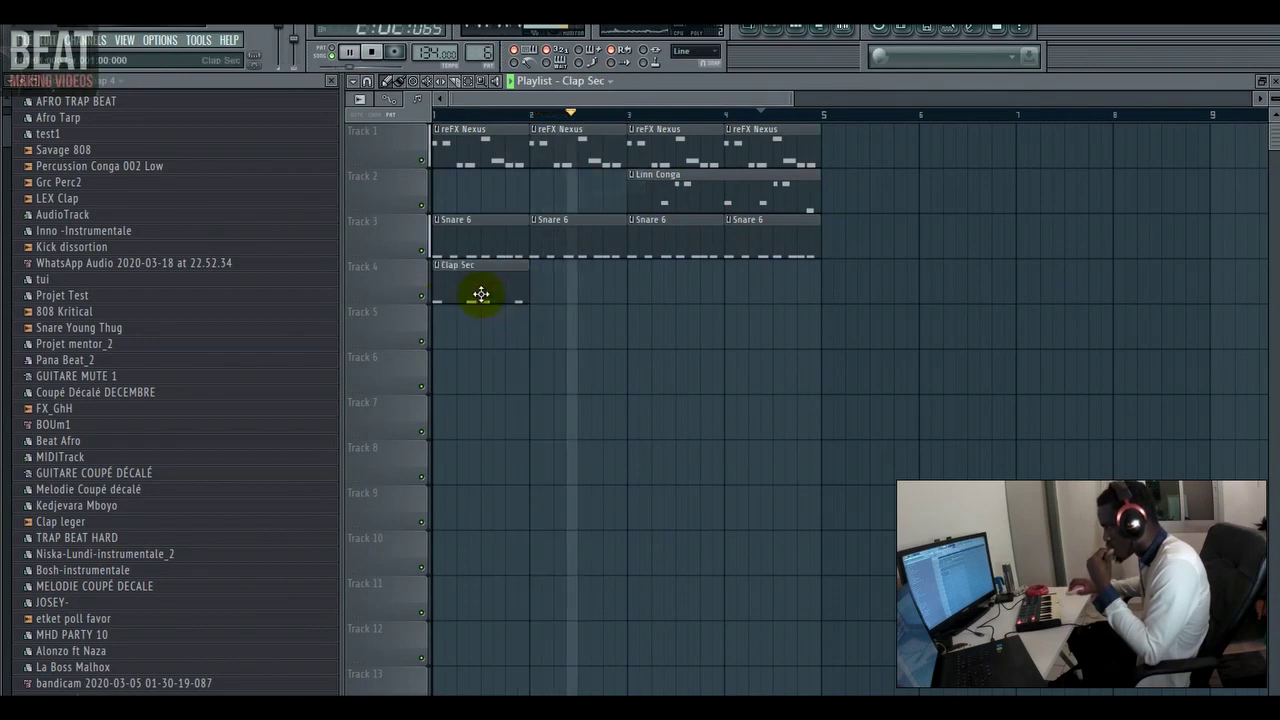
- Remove the Snare 6 clips from bars 1 and 2 of Track 3 and restart playback from bar 1
{"action": "right_click", "coordinate": [470, 234]}
{"action": "right_click", "coordinate": [569, 243]}
{"action": "left_click", "coordinate": [430, 114]}
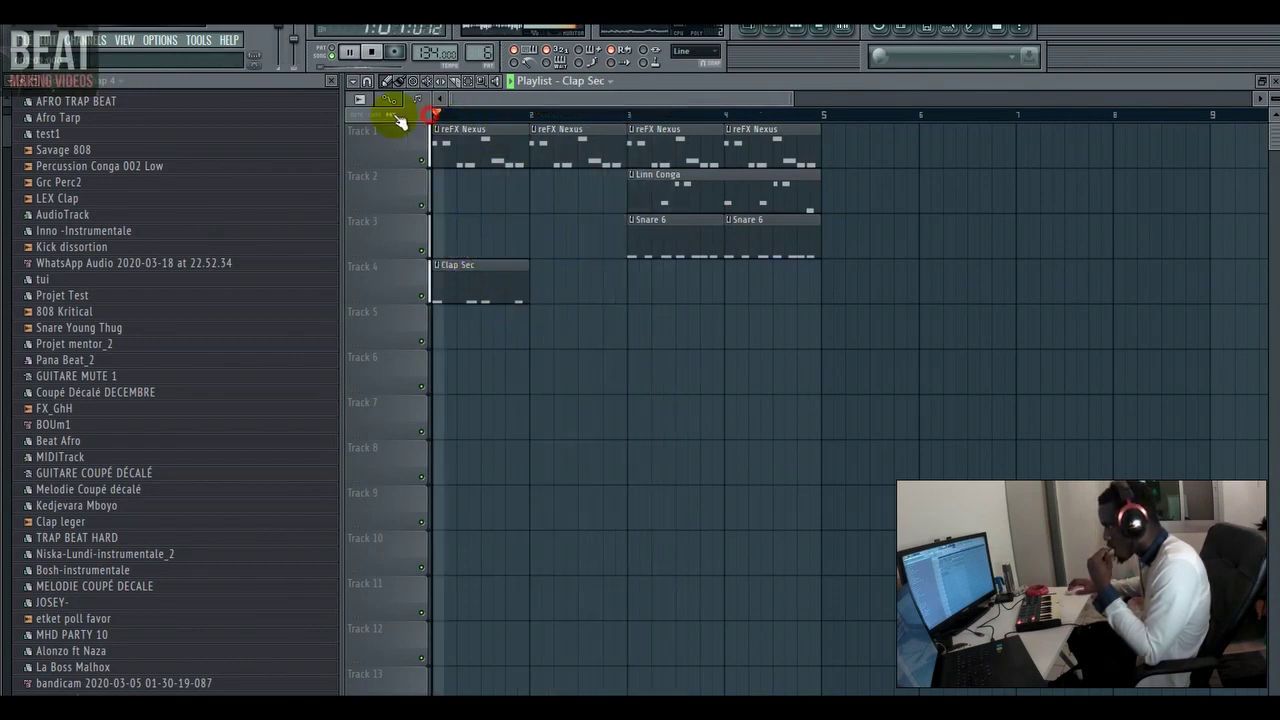
- Place Clap Sec clips at bars 2, 3 and 4 of Track 4, aligning the last one to the bar line
{"action": "left_click", "coordinate": [531, 285]}
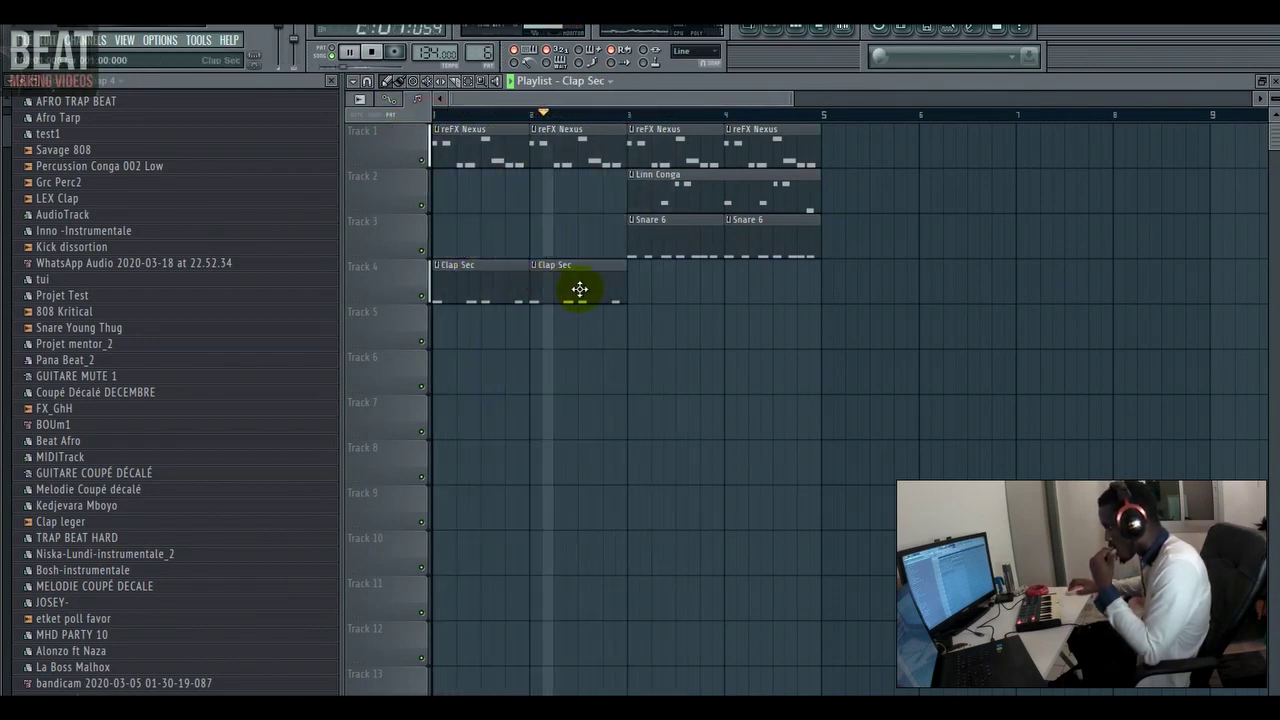
{"action": "left_click", "coordinate": [637, 298]}
{"action": "left_click", "coordinate": [738, 288]}
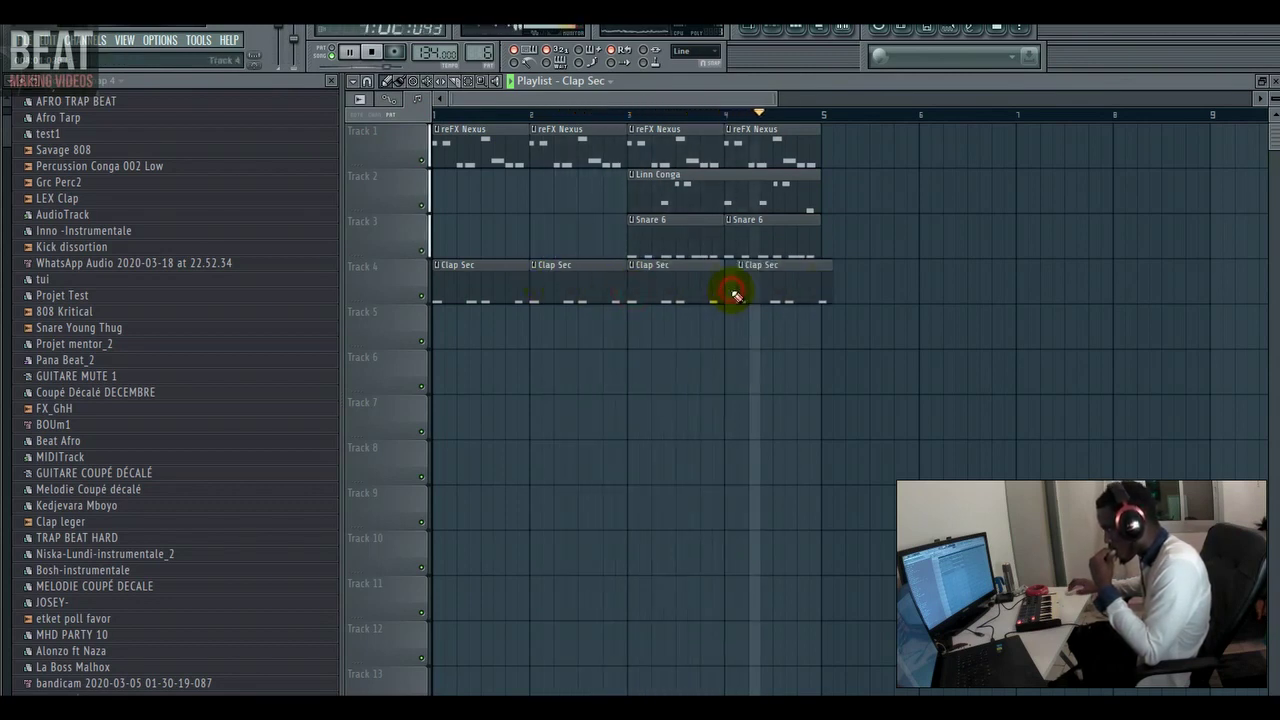
{"action": "left_click_drag", "start_coordinate": [768, 285], "coordinate": [757, 285]}
- Place K-kick 06.wav clips at bars 3 and 4 of Track 5
{"action": "left_click", "coordinate": [609, 80]}
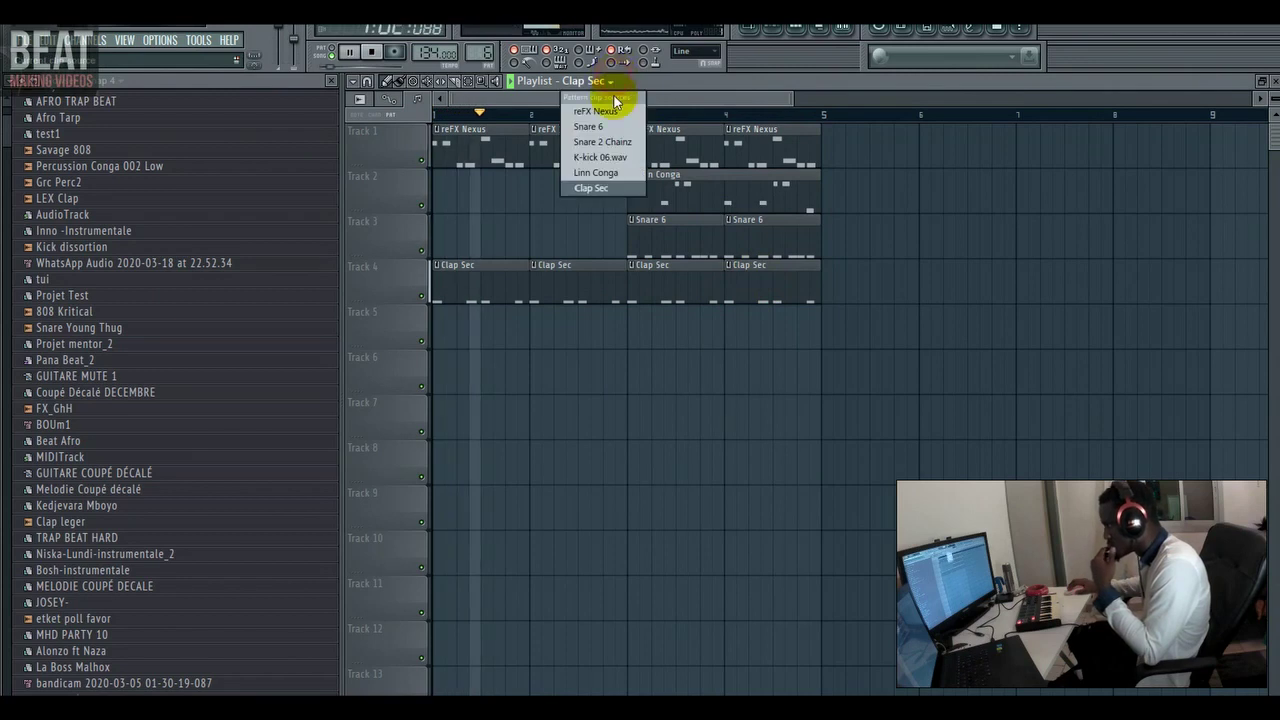
{"action": "left_click", "coordinate": [608, 158]}
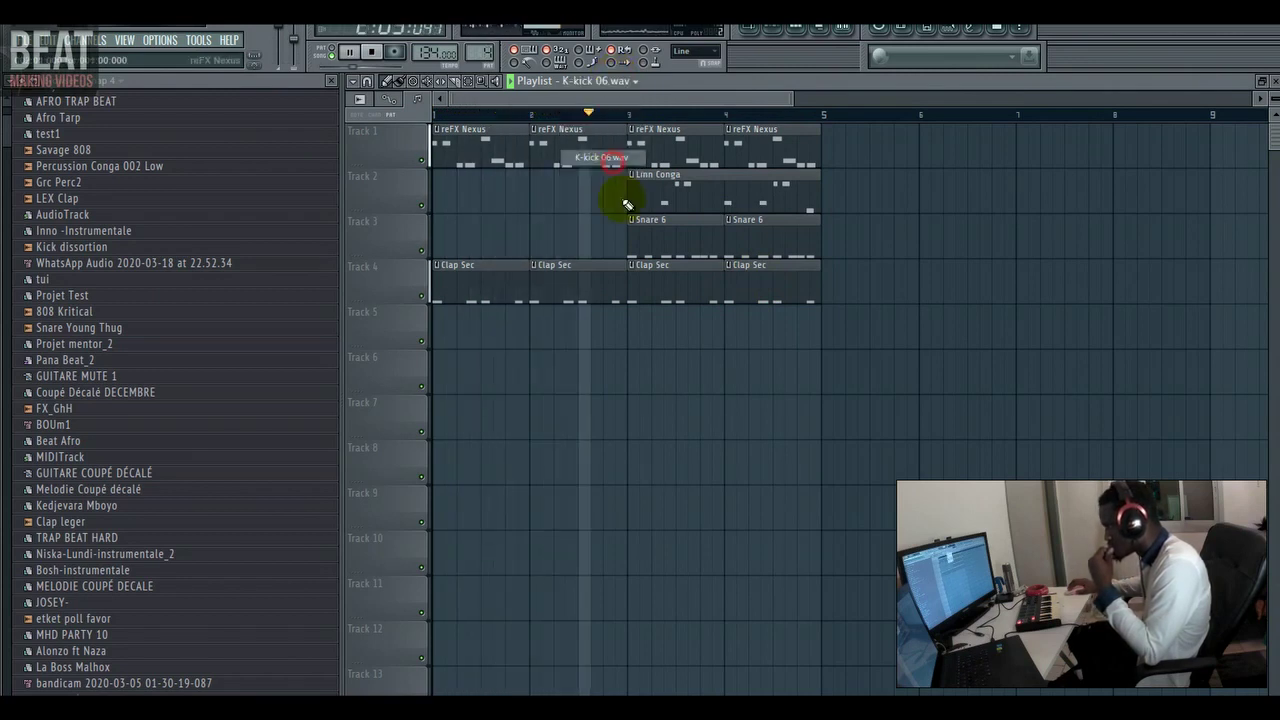
{"action": "left_click", "coordinate": [620, 325]}
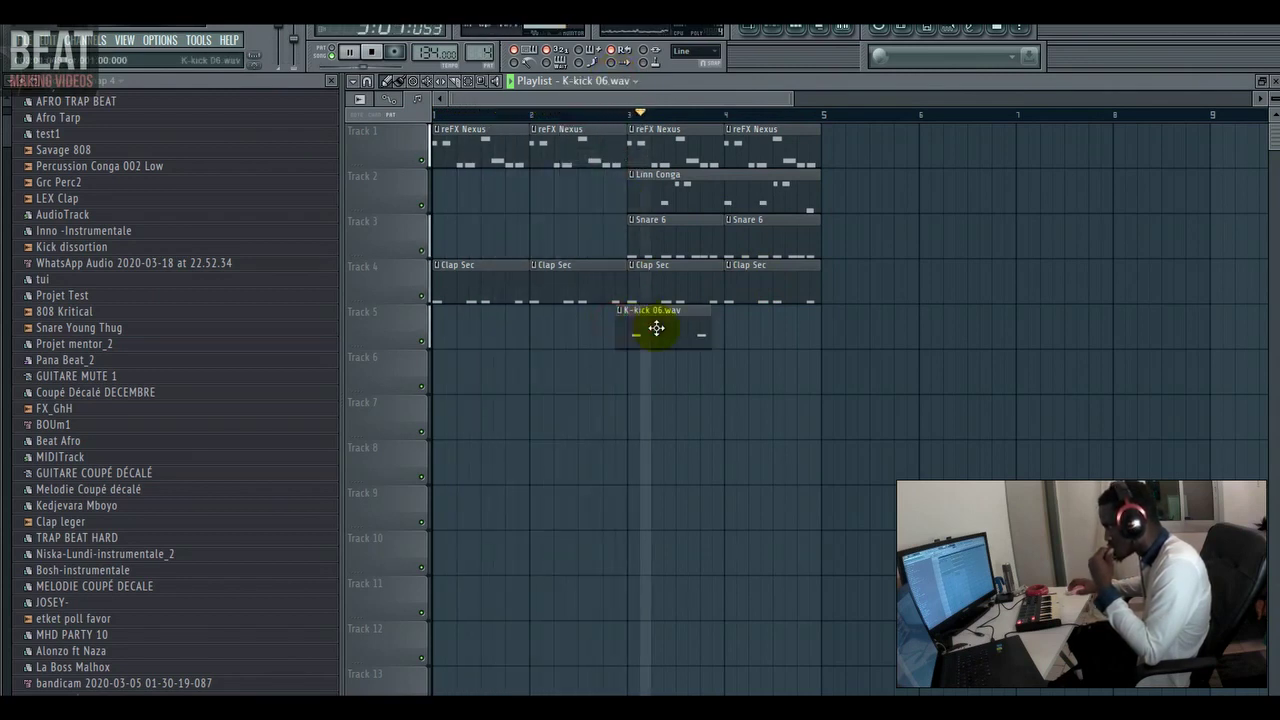
{"action": "left_click", "coordinate": [735, 341]}
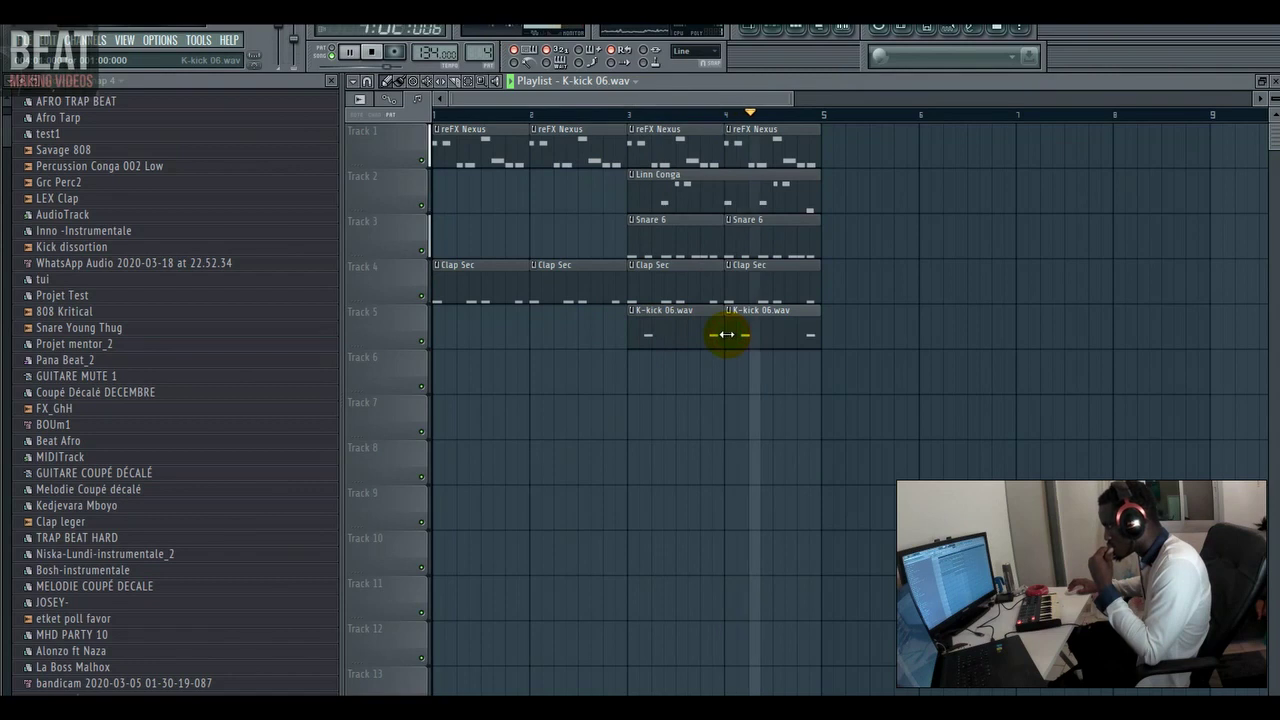
- Place Snare 2 Chainz clips at bars 3 and 4 of Track 6
{"action": "left_click", "coordinate": [635, 86]}
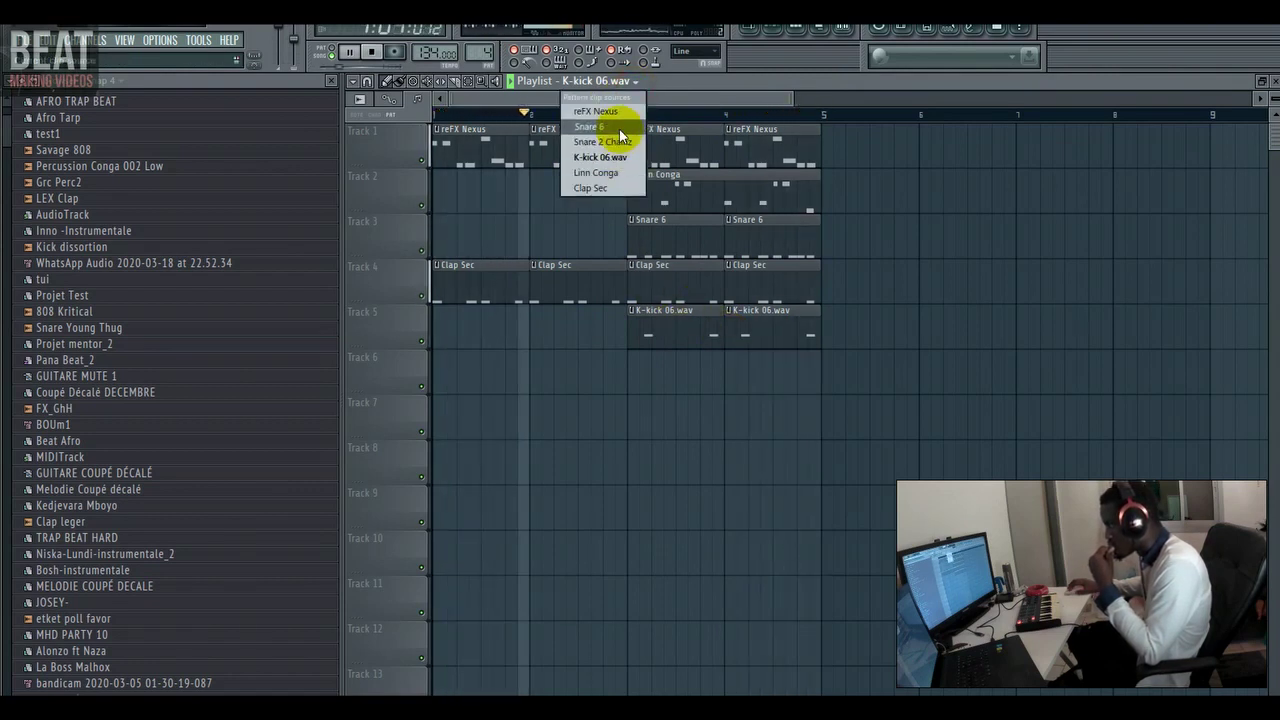
{"action": "left_click", "coordinate": [610, 142]}
{"action": "left_click", "coordinate": [625, 372]}
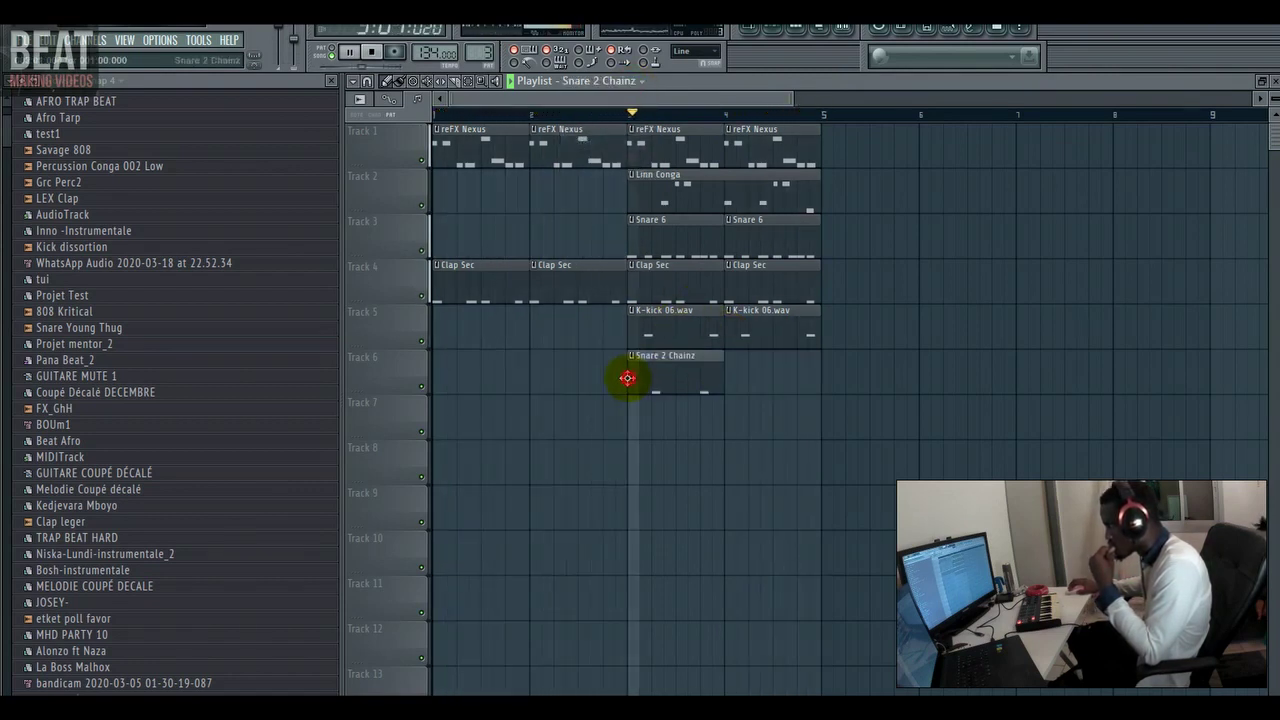
{"action": "left_click", "coordinate": [730, 374]}
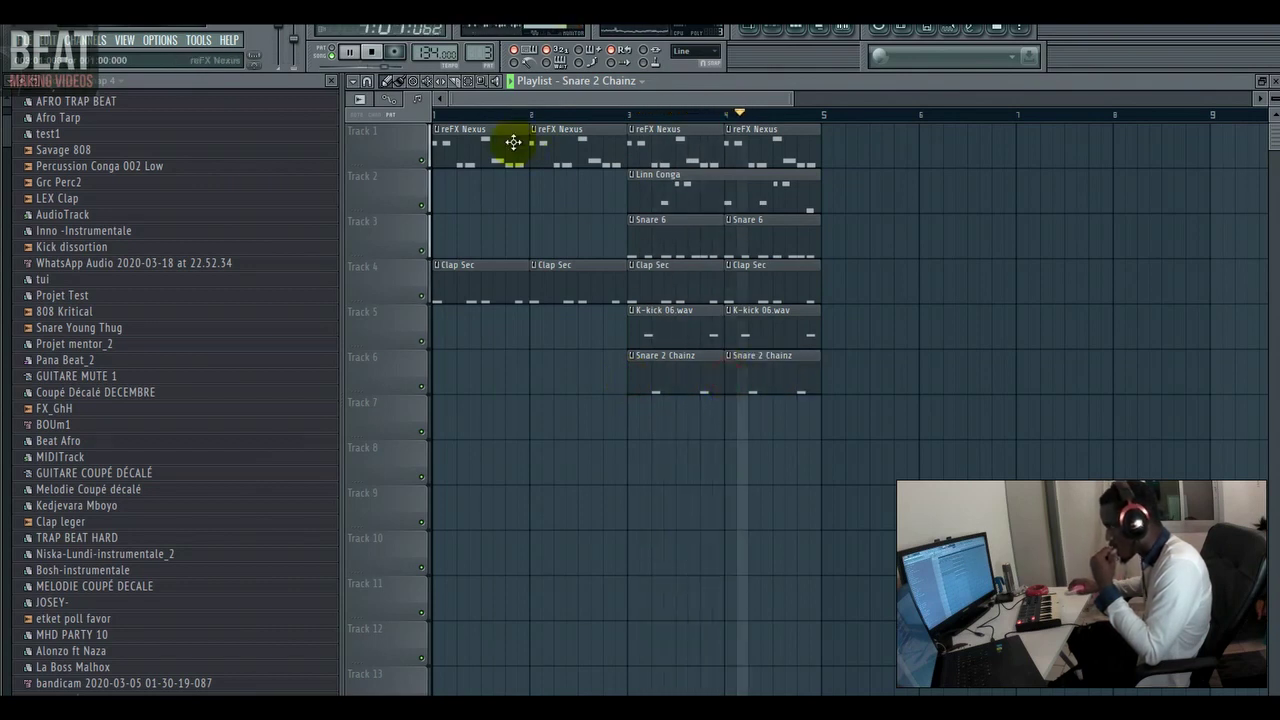
- Set the playlist time selection to bars 3 and 4 so they loop, leaving the clips deselected
{"action": "left_click_drag", "start_coordinate": [816, 115], "coordinate": [639, 135]}
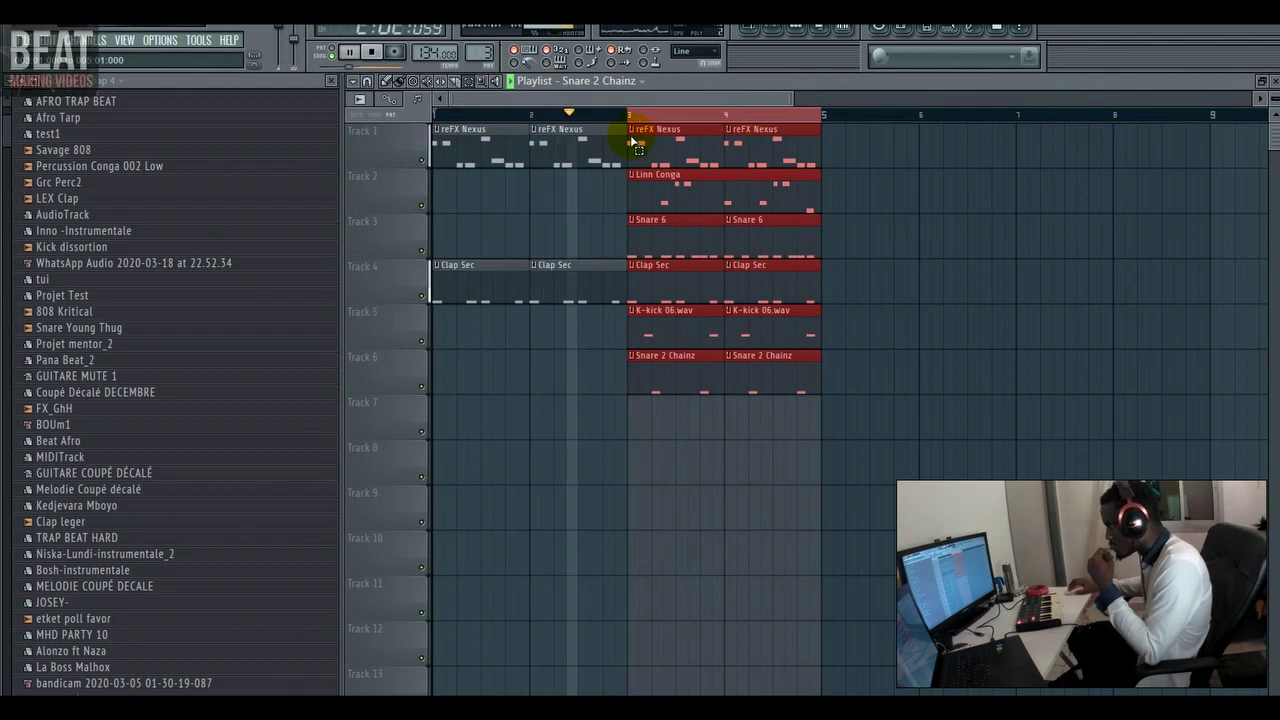
{"action": "left_click", "coordinate": [1023, 420]}
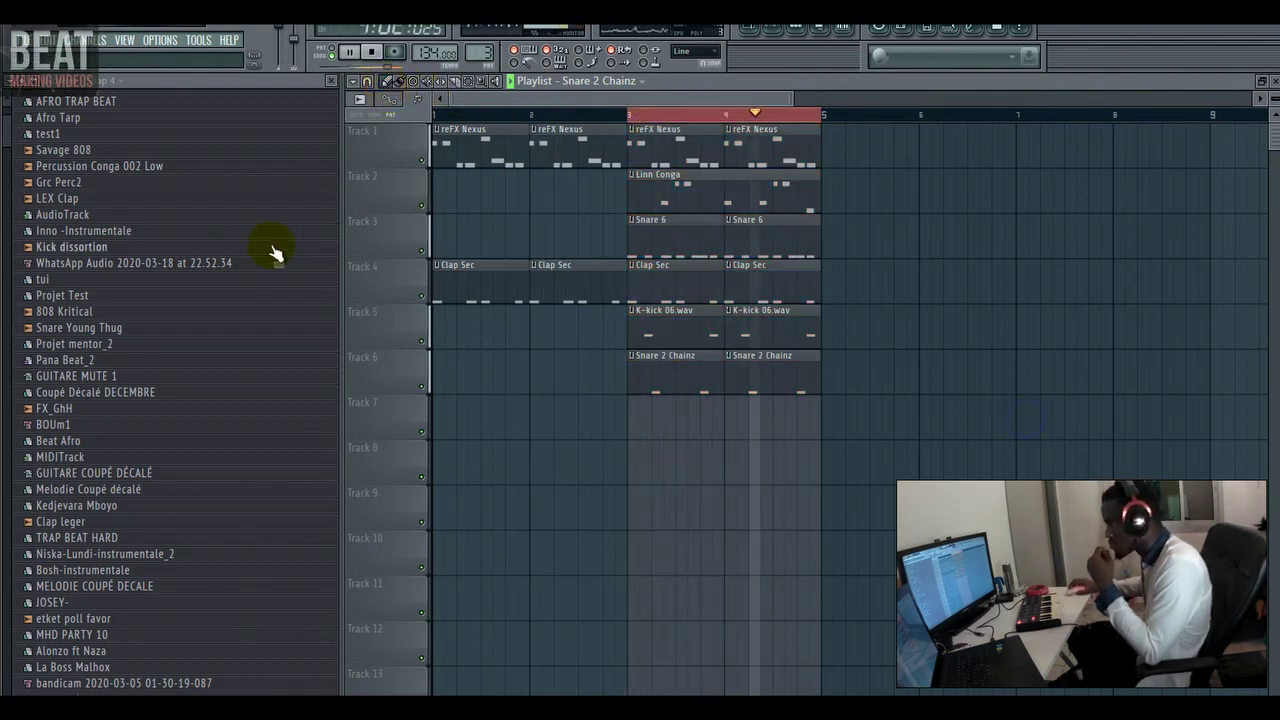
- Load the Kick distortion sample into a new channel and create a new pattern named kick
{"action": "right_click", "coordinate": [100, 252]}
{"action": "left_click", "coordinate": [137, 268]}
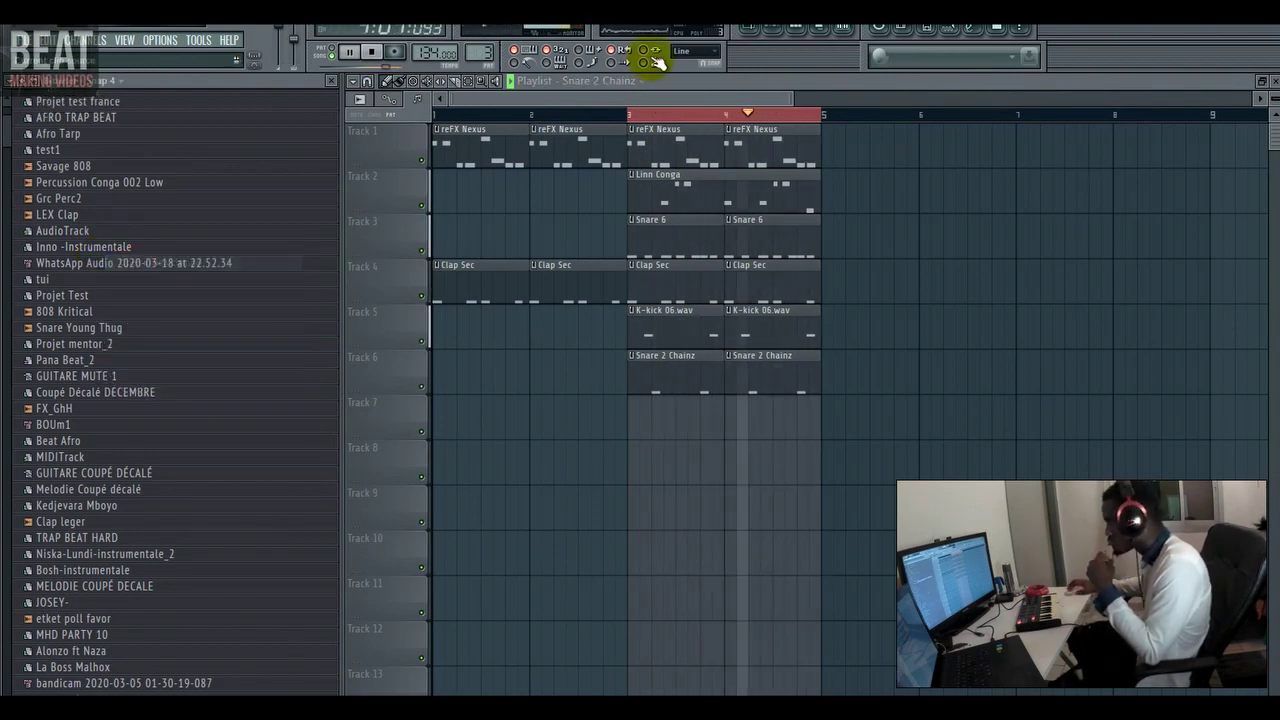
{"action": "left_click", "coordinate": [770, 32]}
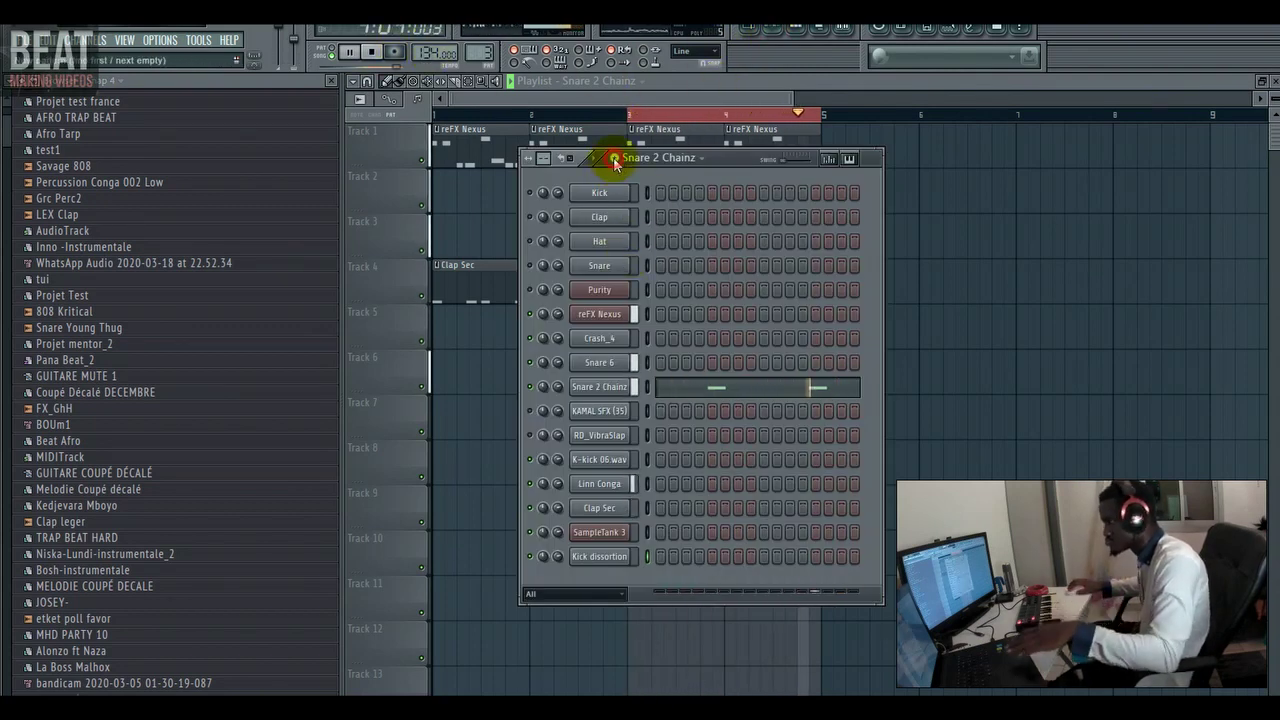
{"action": "key", "text": "F4"}
{"action": "type", "text": "kic"}
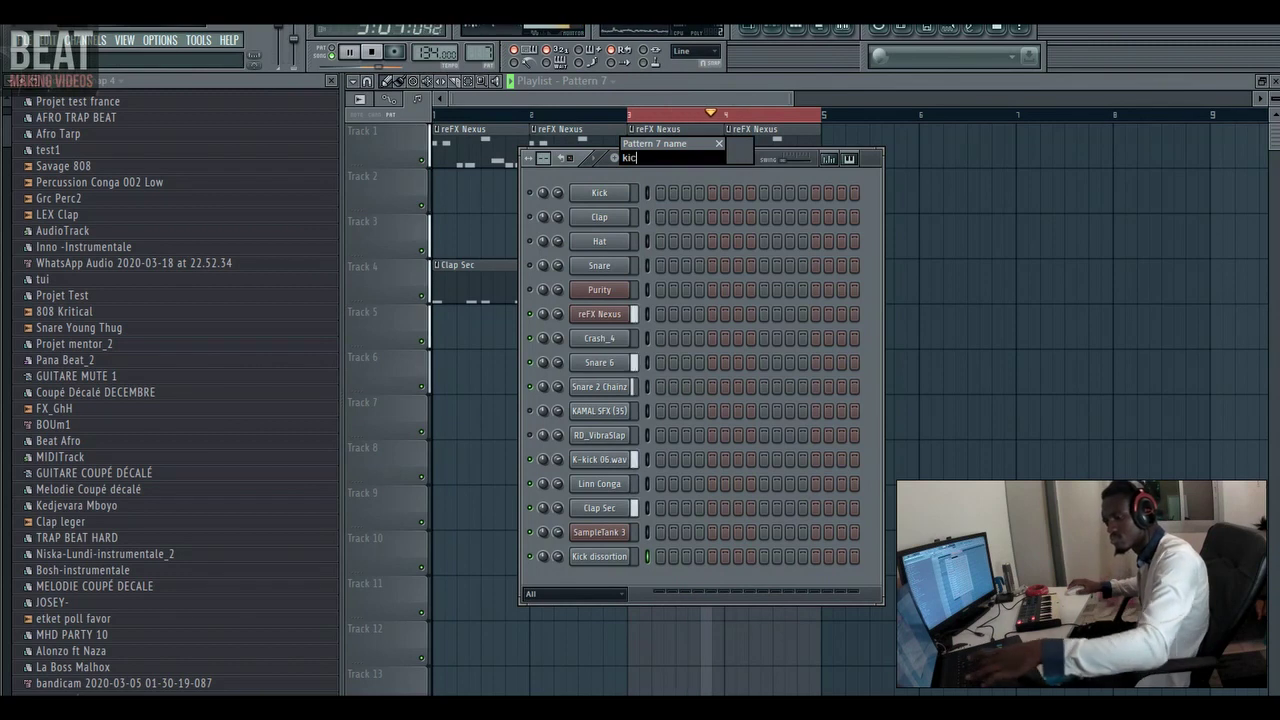
{"action": "type", "text": "k"}
{"action": "key", "text": "Return"}
- Place a kick clip at bar 3 of Track 7 and finish recording the Kick distortion notes into it
{"action": "key", "text": "F6"}
{"action": "left_click", "coordinate": [630, 415]}
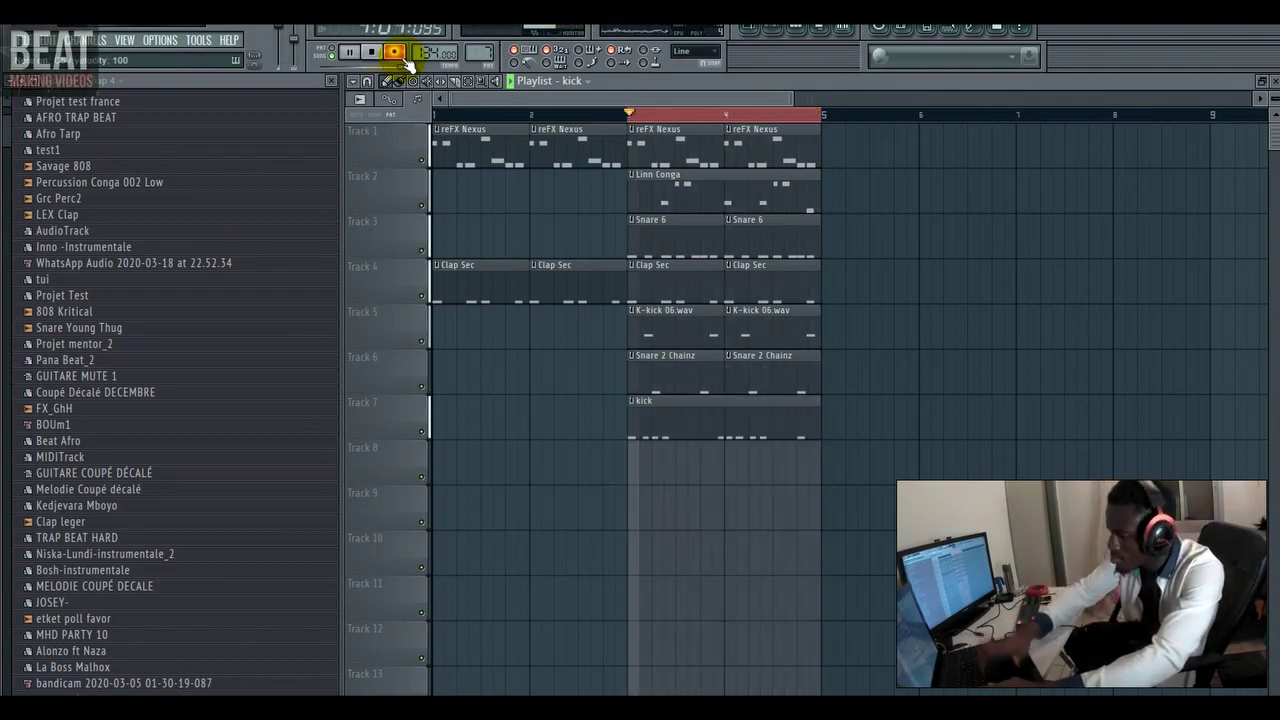
{"action": "left_click", "coordinate": [395, 52]}
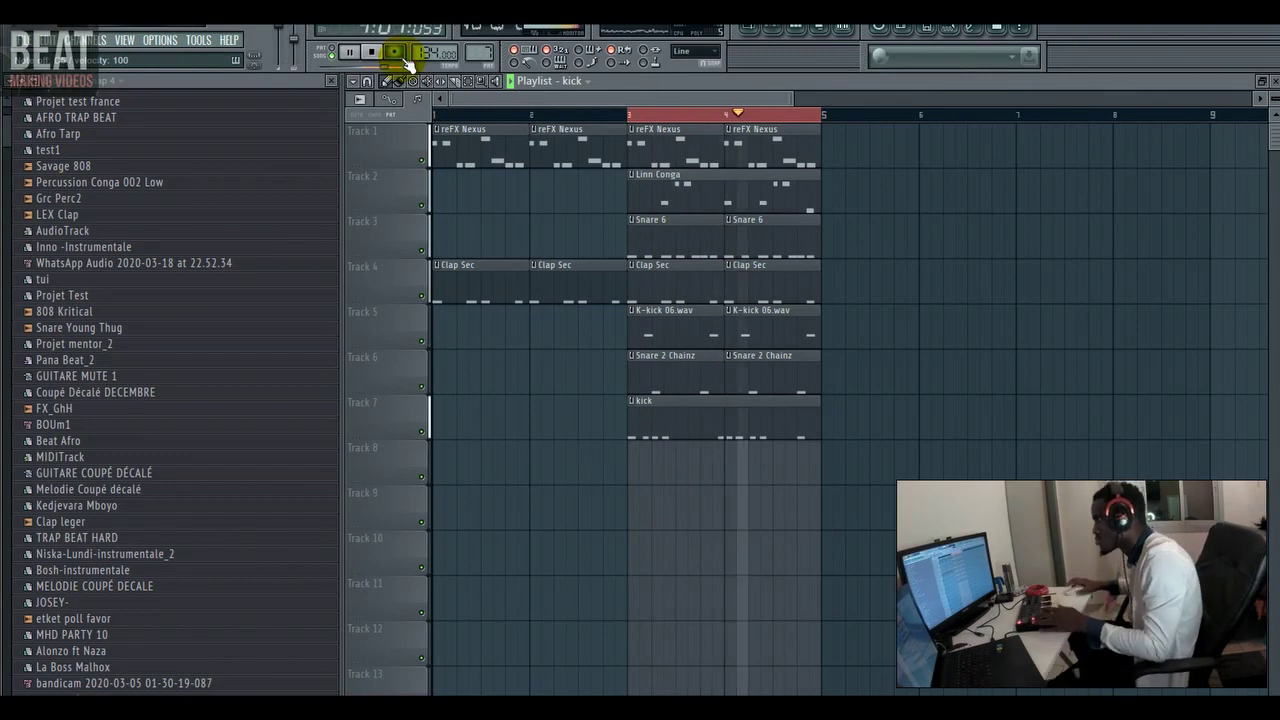
- Open the Kick distortion notes in the piano roll and raise the velocity of the first four to about 92%
{"action": "left_click", "coordinate": [770, 29]}
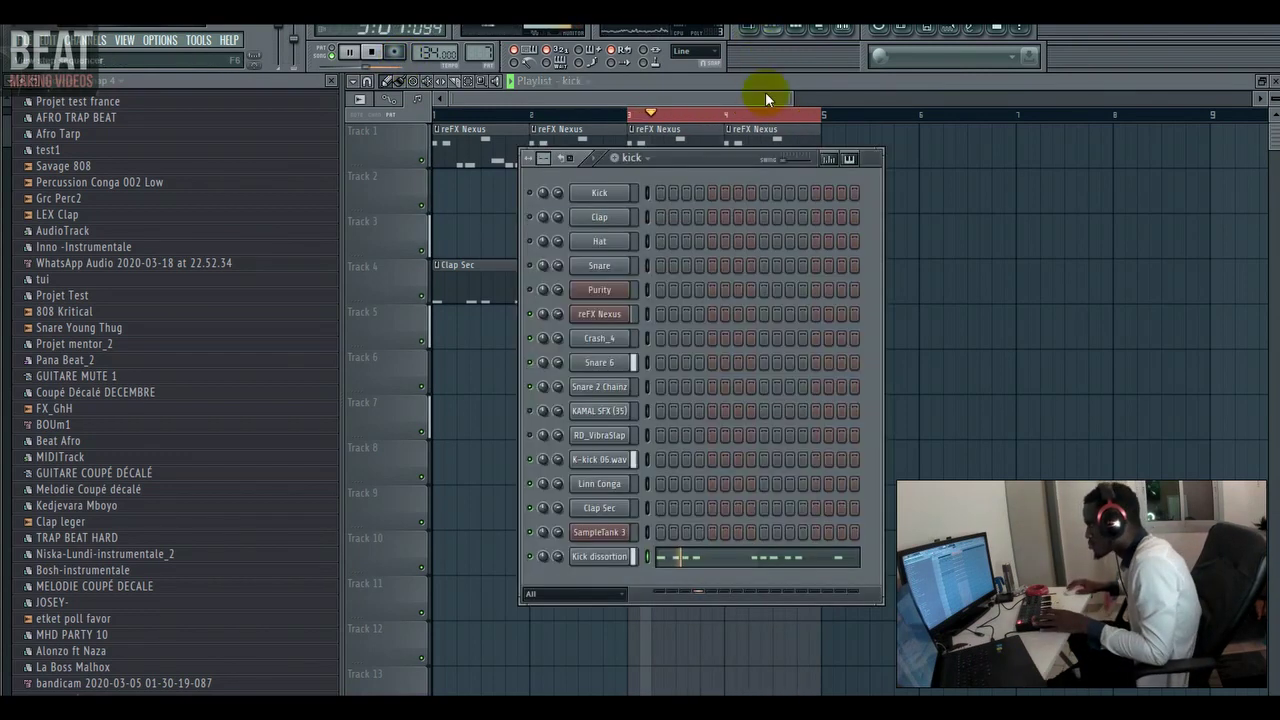
{"action": "left_click", "coordinate": [720, 556]}
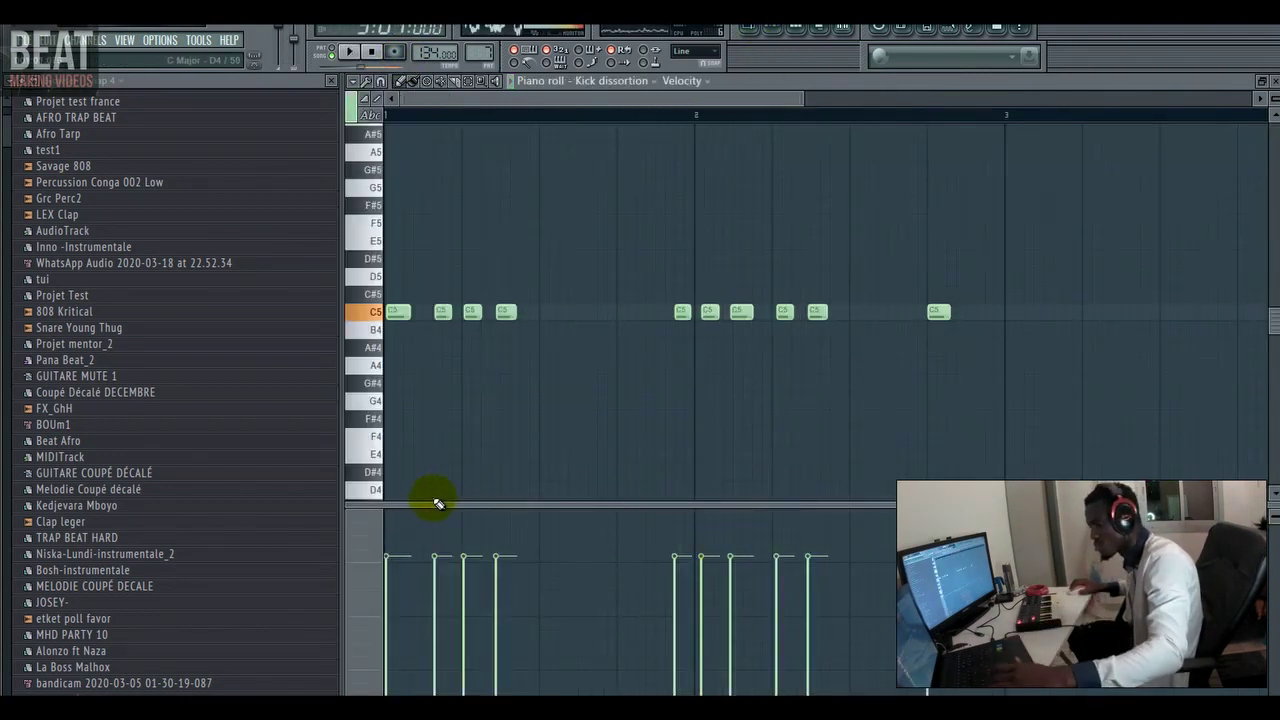
{"action": "left_click_drag", "start_coordinate": [482, 529], "coordinate": [499, 526]}
{"action": "key", "text": "space"}
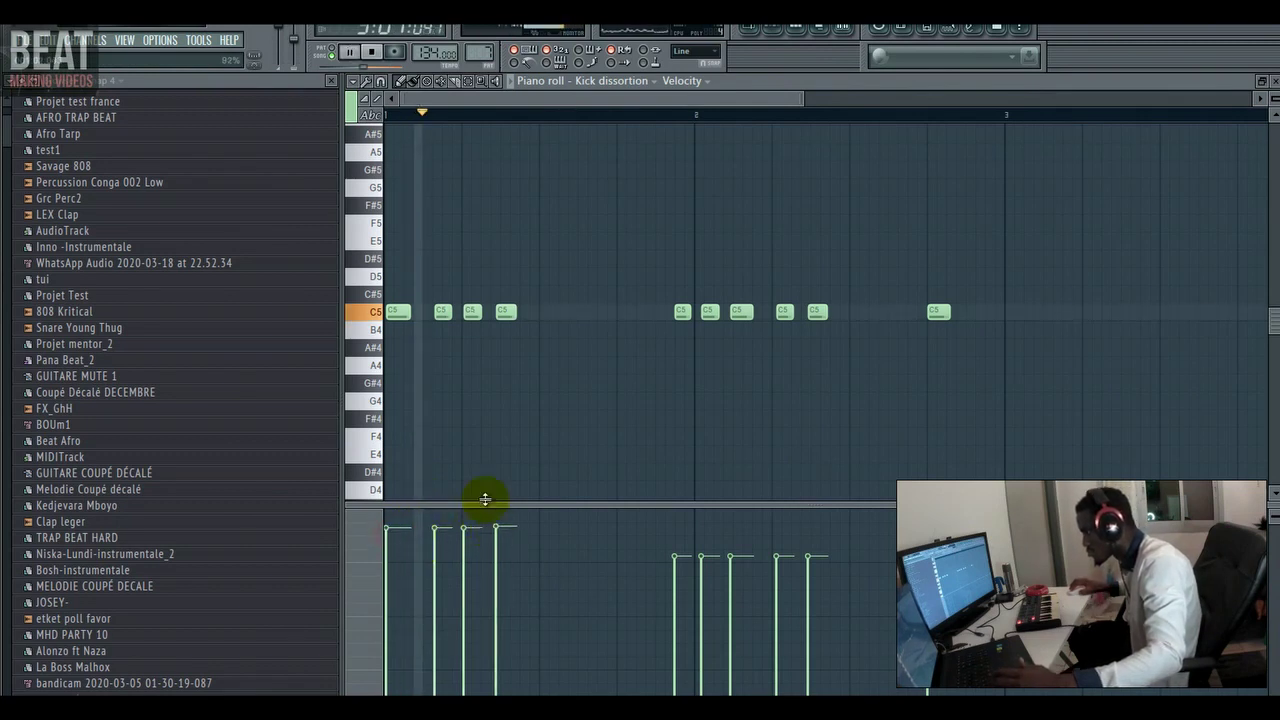
{"action": "key", "text": "space"}
{"action": "key", "text": "space"}
{"action": "key", "text": "space"}
- Shift the first Kick distortion note to the very start of bar 1 and play back the result
{"action": "left_click_drag", "start_coordinate": [402, 315], "coordinate": [386, 314]}
{"action": "key", "text": "space"}
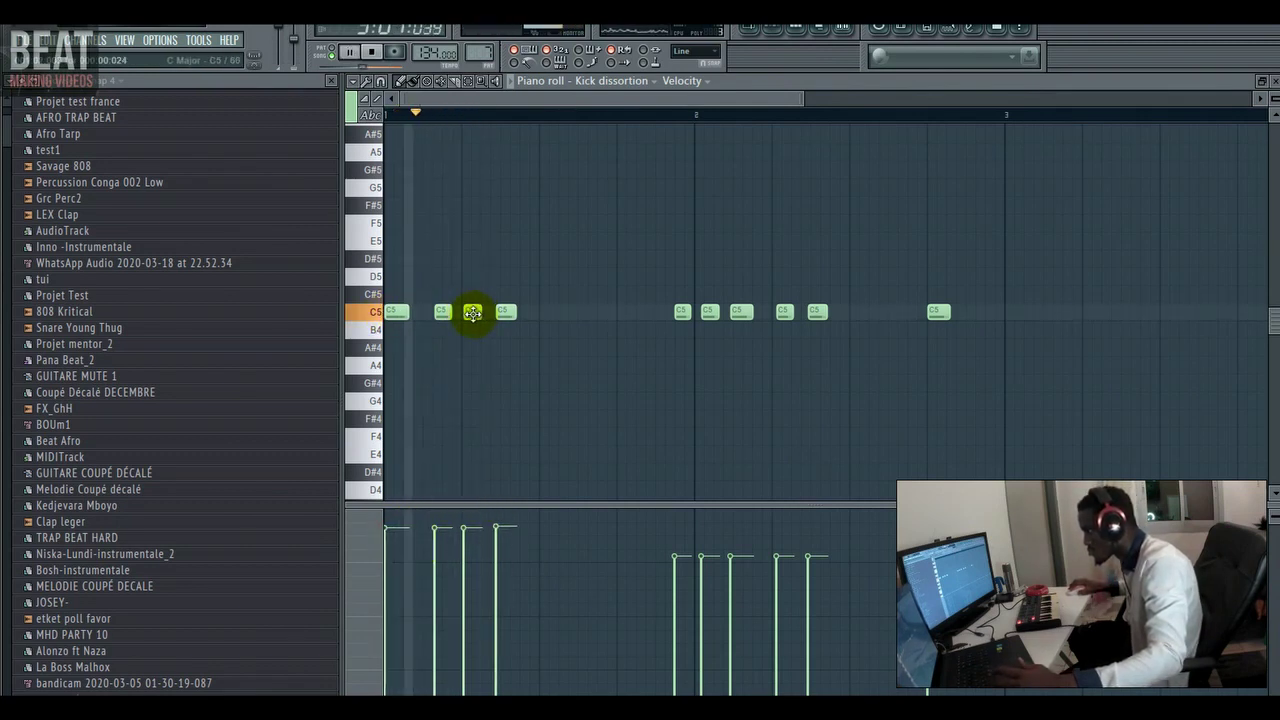
{"action": "key", "text": "space"}
{"action": "key", "text": "space"}
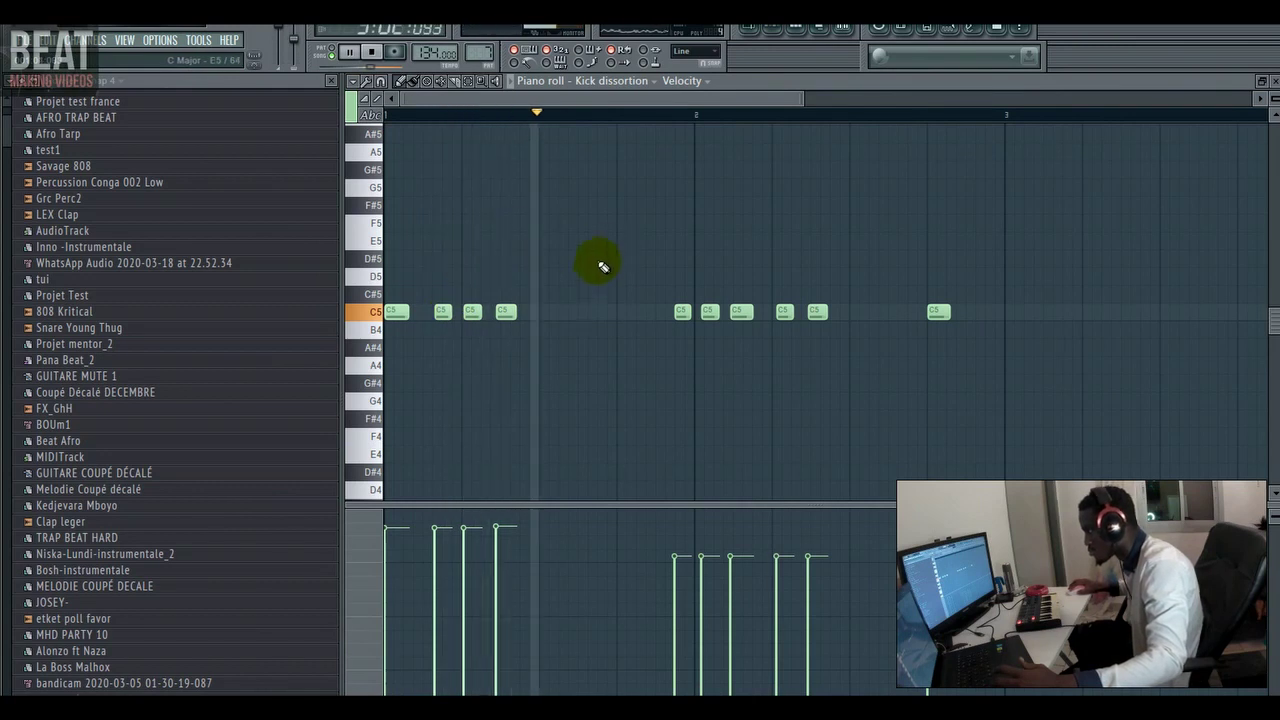
- Add a C5 note in the second half of bar 1, nudge it slightly earlier and replay the pattern
{"action": "left_click", "coordinate": [584, 313]}
{"action": "key", "text": "space"}
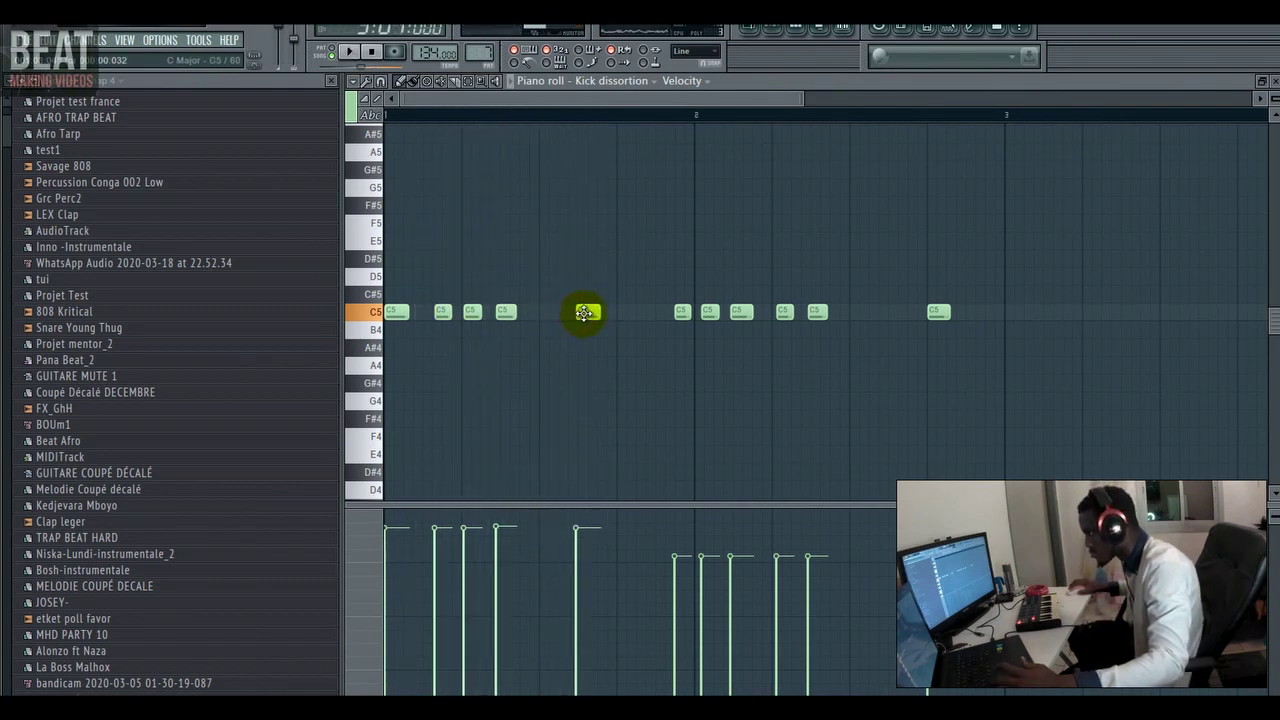
{"action": "key", "text": "space"}
{"action": "left_click_drag", "start_coordinate": [584, 313], "coordinate": [579, 314]}
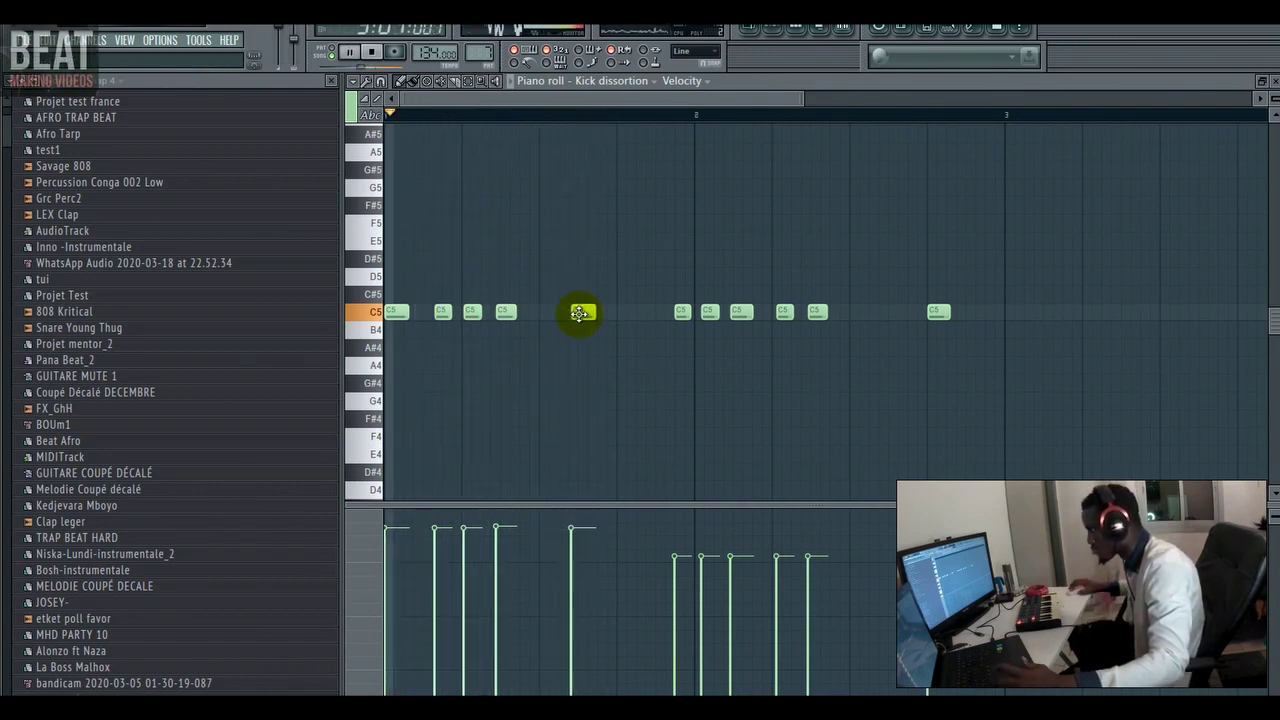
{"action": "key", "text": "space"}
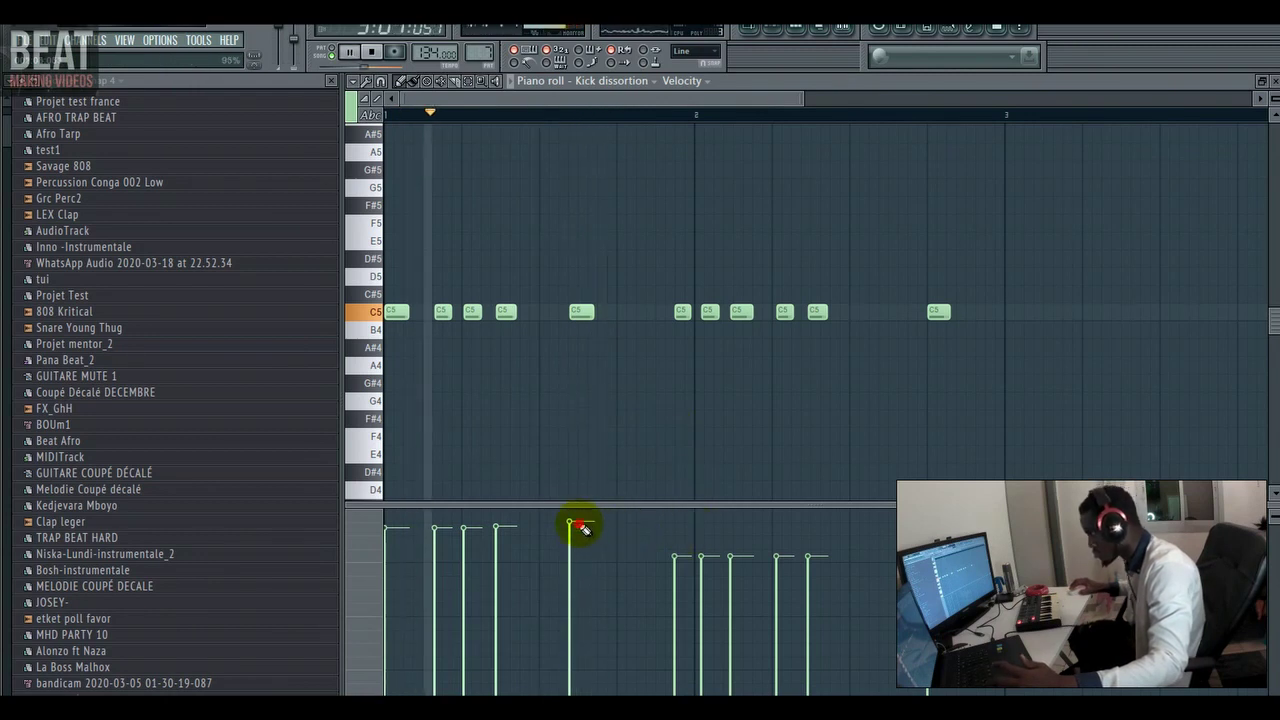
- Raise the velocities of the added C5 note and the five notes following it to about the level of the opening notes
{"action": "left_click_drag", "start_coordinate": [580, 529], "coordinate": [825, 535]}
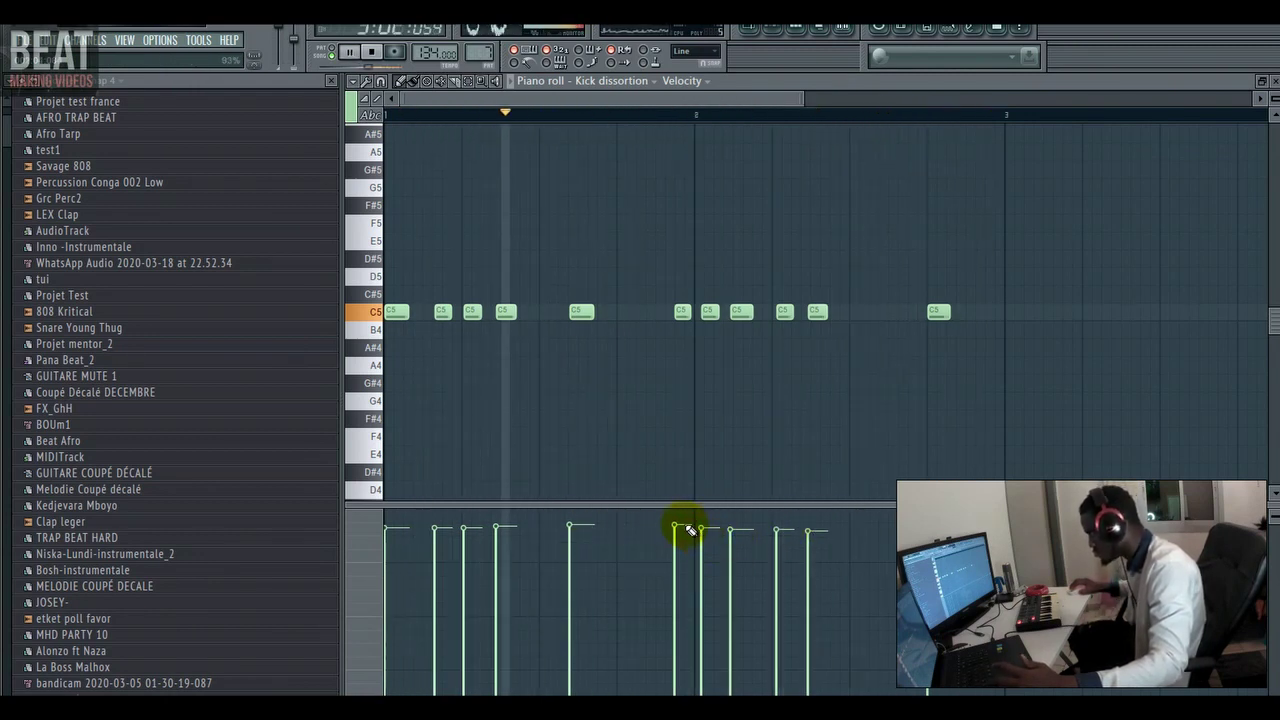
{"action": "left_click_drag", "start_coordinate": [690, 530], "coordinate": [828, 526]}
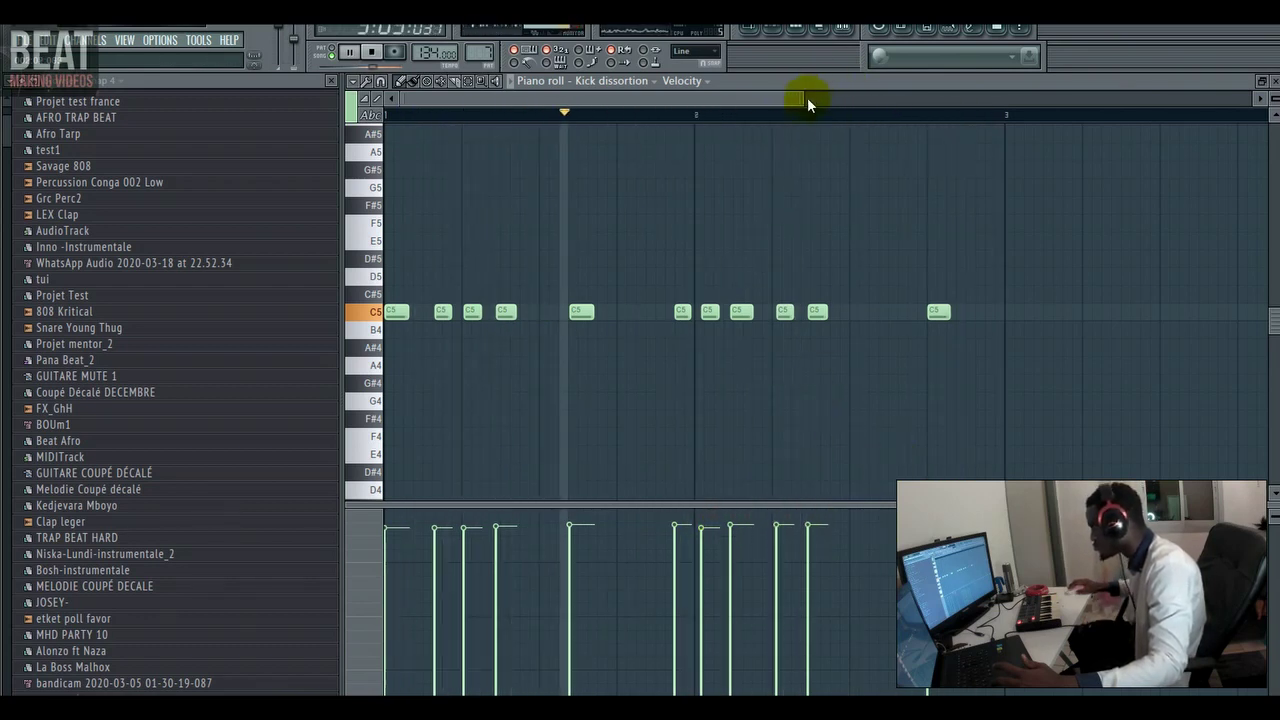
- Nudge the kick notes around the start of bar 2 slightly earlier and raise the velocity of the first note in bar 2
{"action": "left_click_drag", "start_coordinate": [803, 101], "coordinate": [750, 102]}
{"action": "key", "text": "space"}
{"action": "left_click", "coordinate": [757, 313]}
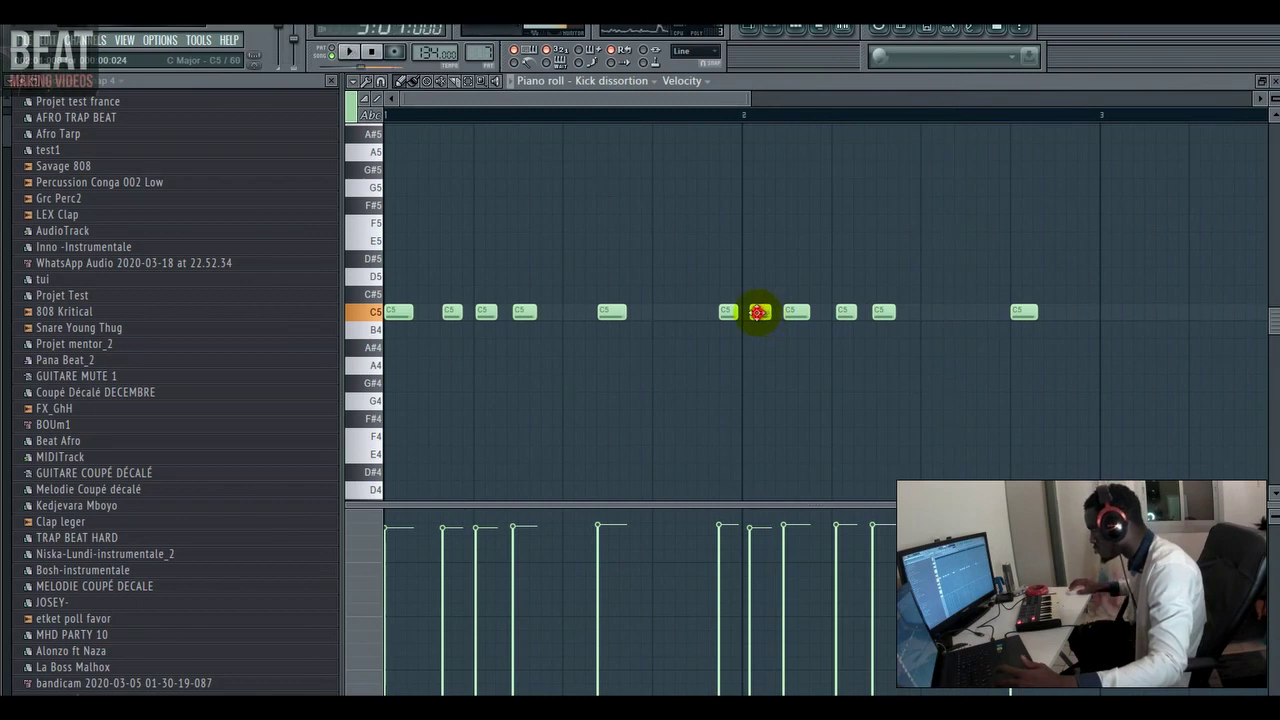
{"action": "key", "text": "space"}
{"action": "left_click_drag", "start_coordinate": [757, 313], "coordinate": [719, 311]}
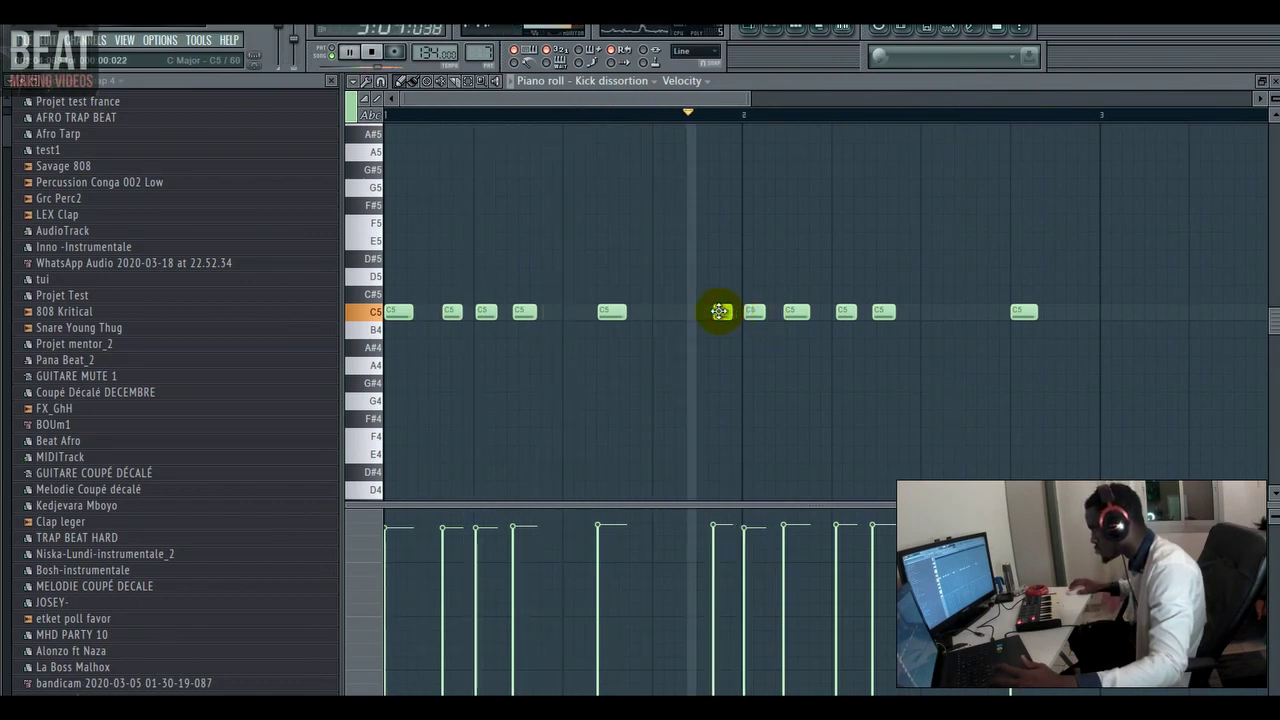
{"action": "left_click_drag", "start_coordinate": [845, 312], "coordinate": [842, 314]}
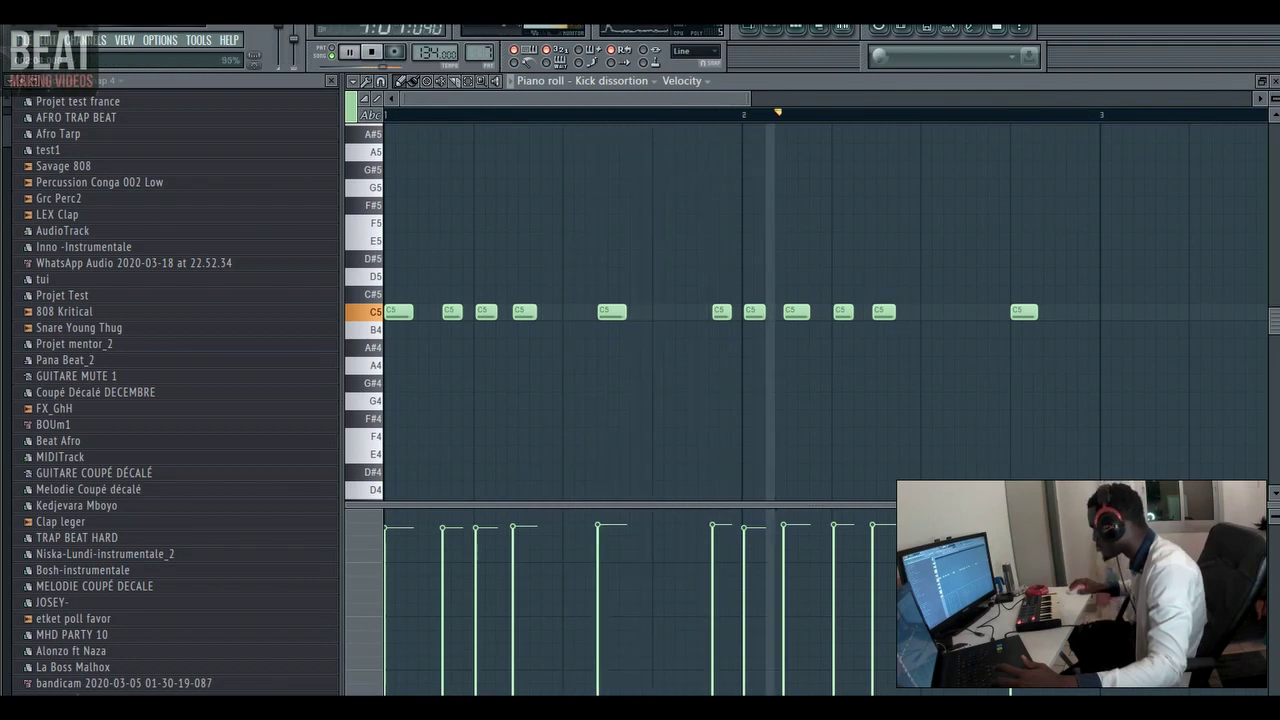
{"action": "left_click", "coordinate": [749, 524]}
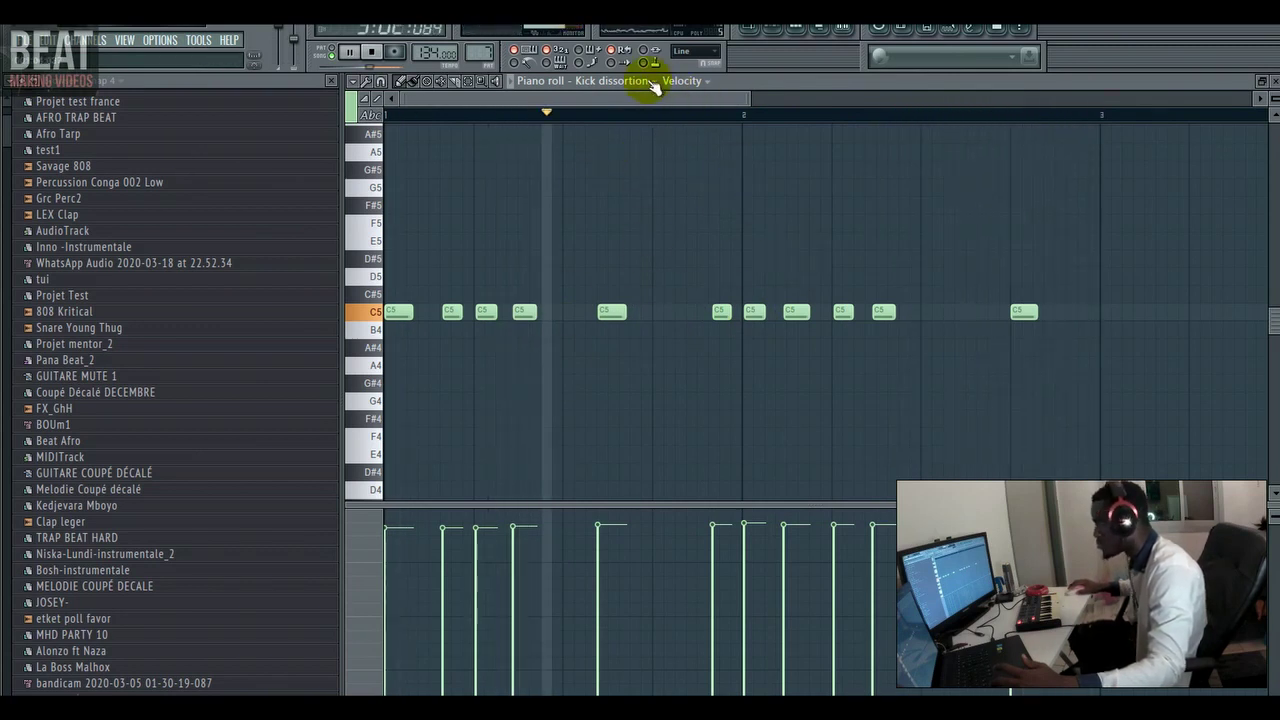
- Open the SampleTank 3 instrument from the channel rack and link its channel to mixer Insert 3
{"action": "left_click", "coordinate": [775, 30]}
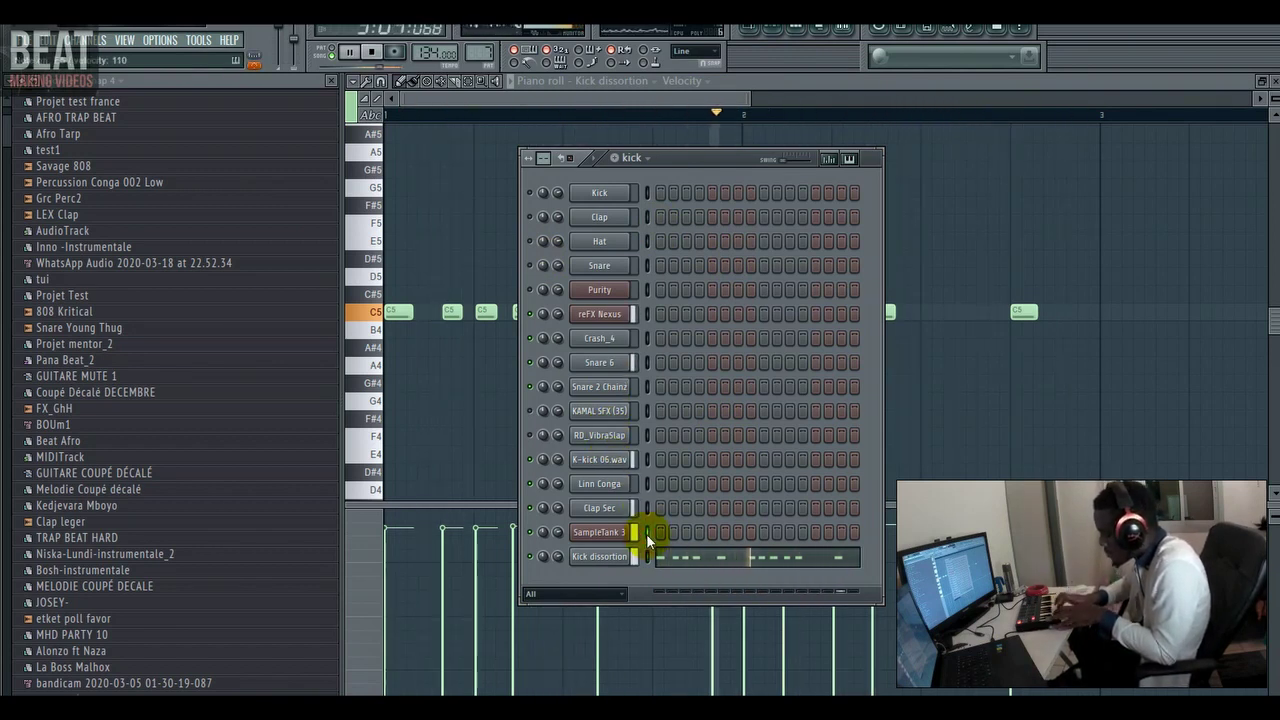
{"action": "left_click", "coordinate": [605, 531]}
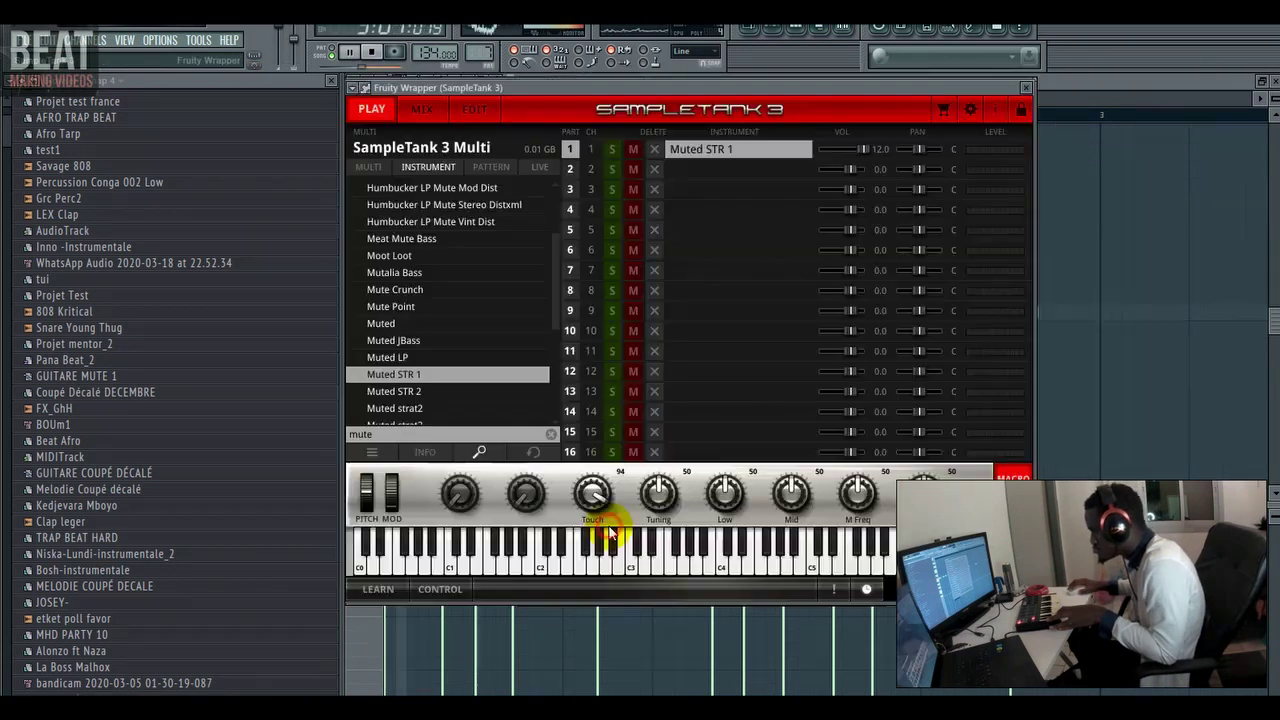
{"action": "left_click", "coordinate": [857, 27]}
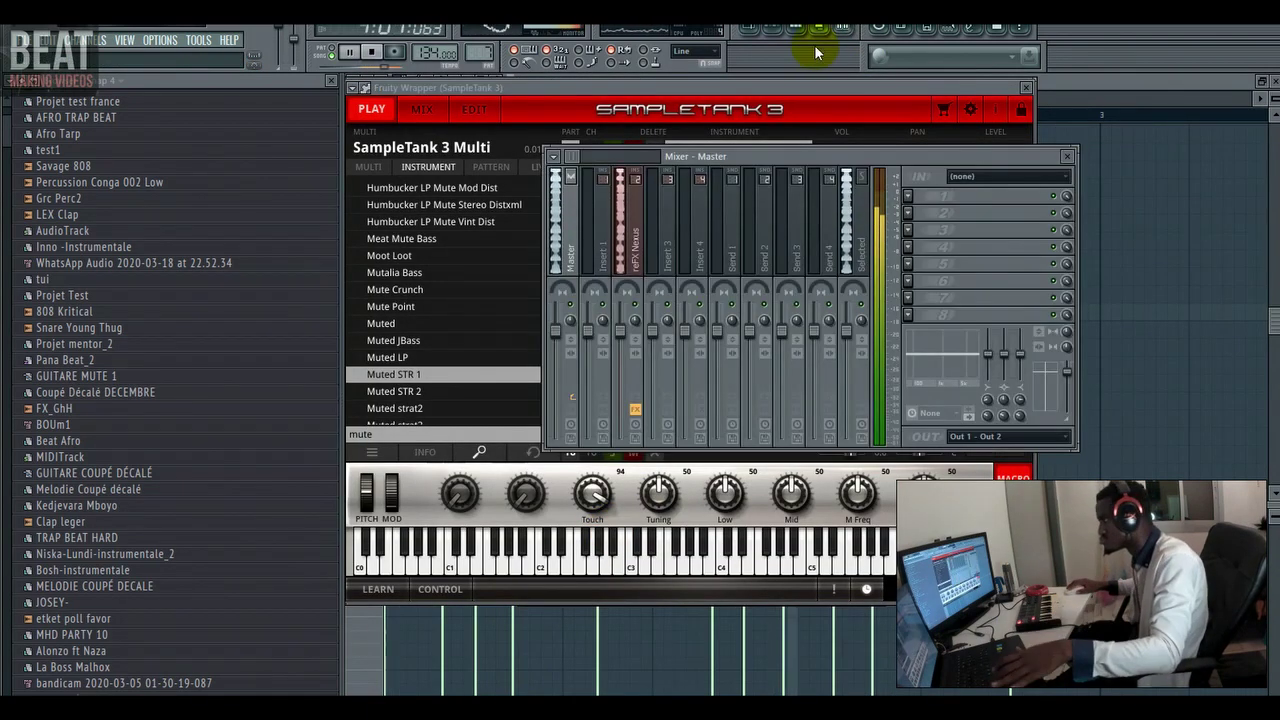
{"action": "key", "text": "space"}
{"action": "right_click", "coordinate": [660, 240]}
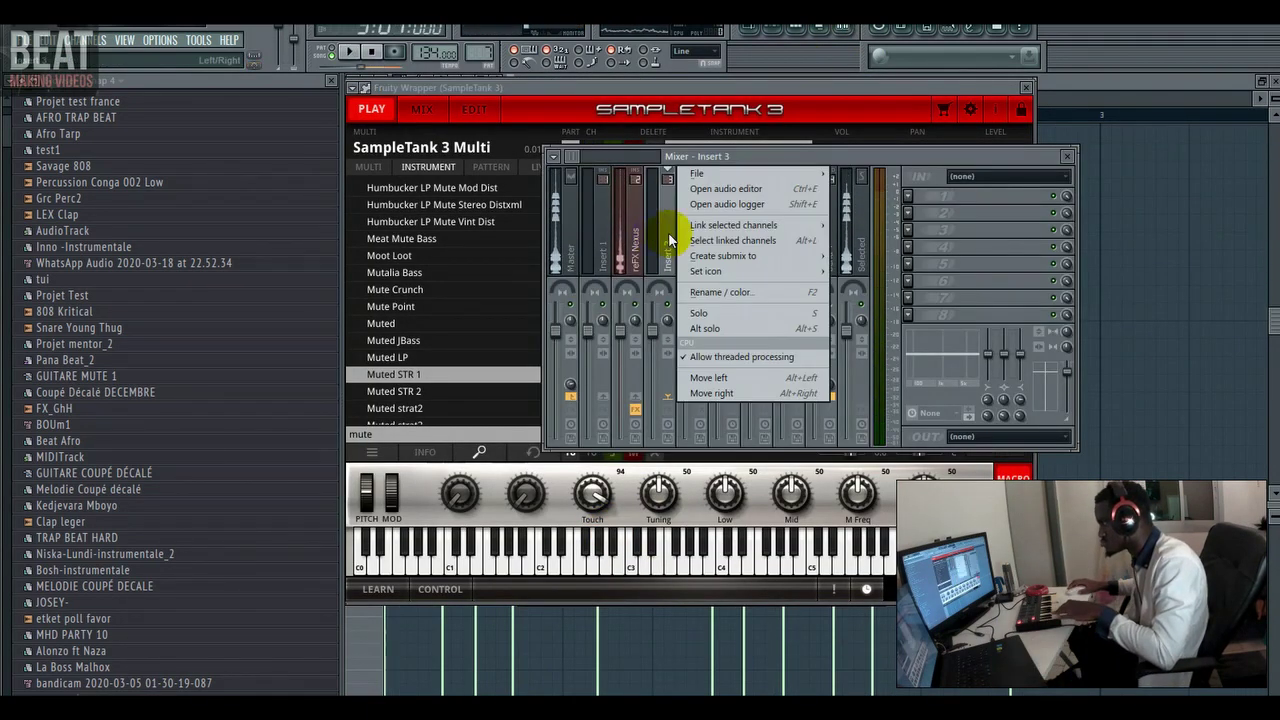
{"action": "left_click", "coordinate": [858, 222]}
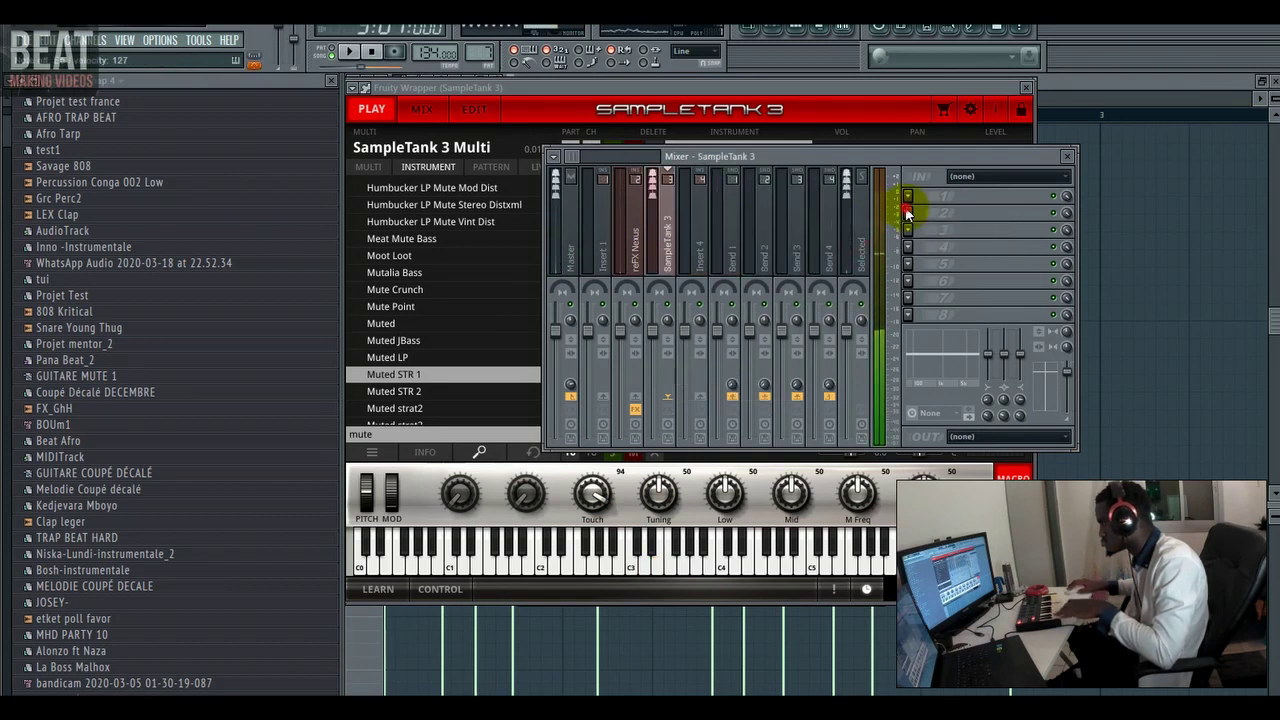
- Load Fruity Reeverb 2 into effect slot 2 of the SampleTank 3 mixer track and close its window
{"action": "left_click", "coordinate": [907, 214]}
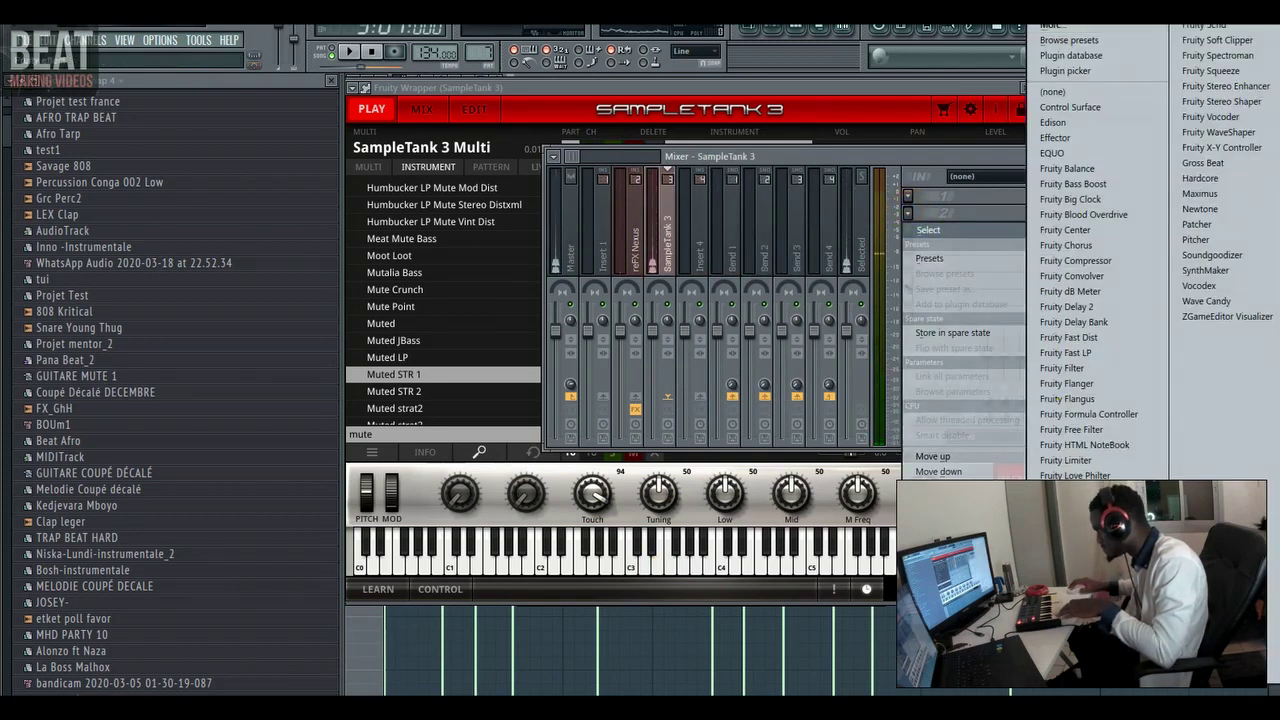
{"action": "left_click", "coordinate": [1073, 645]}
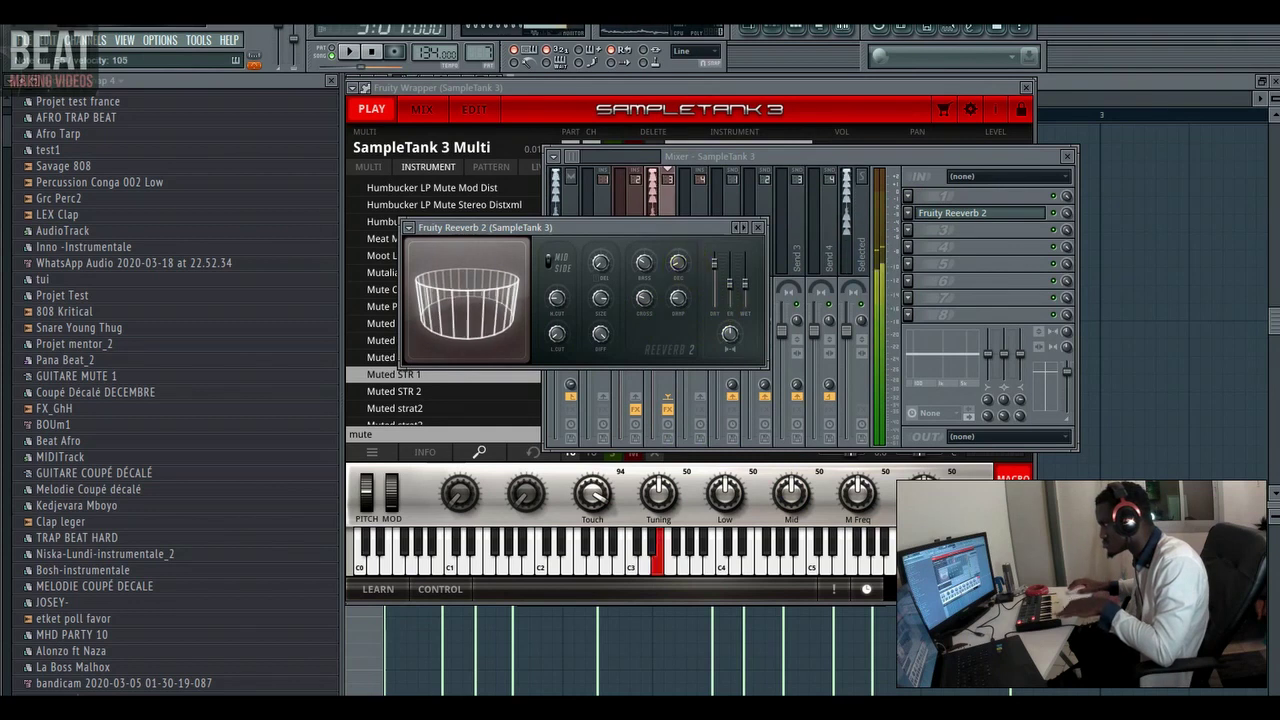
{"action": "left_click", "coordinate": [757, 227]}
- Load Fruity Parametric EQ 2 into slot 3 of the SampleTank 3 track and boost band 5 slightly at about 1458 Hz
{"action": "left_click", "coordinate": [907, 230]}
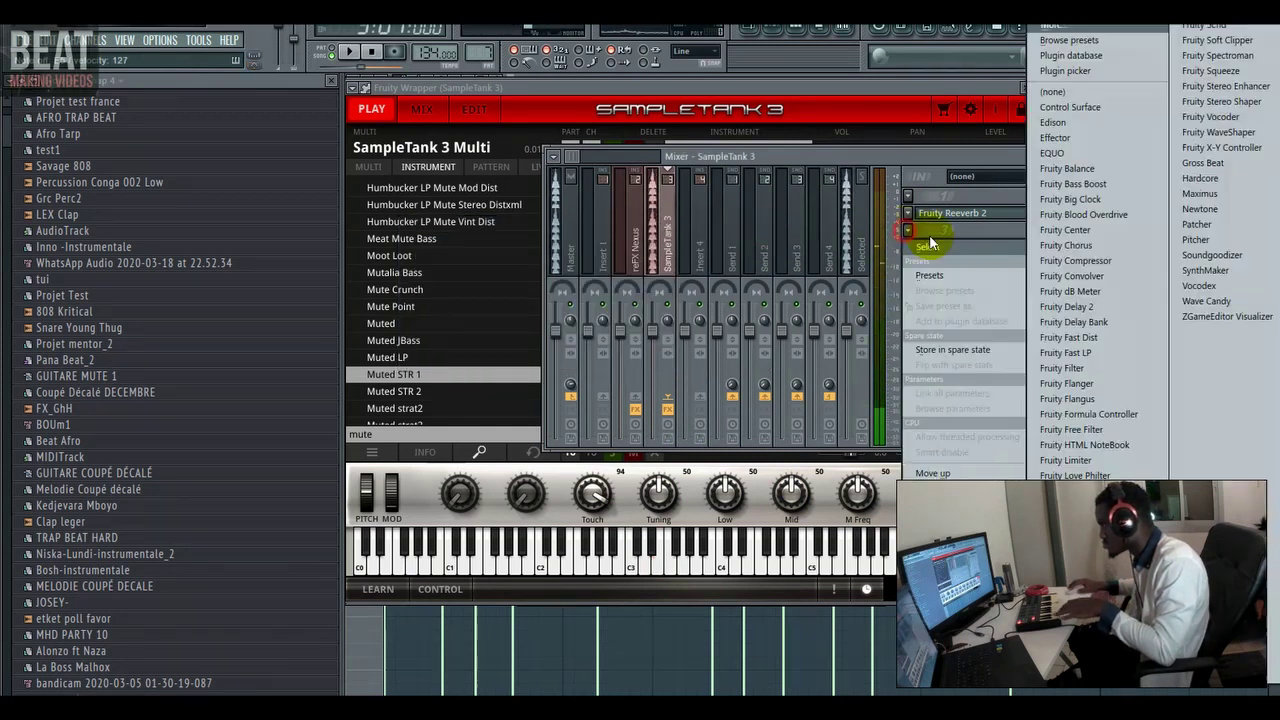
{"action": "left_click", "coordinate": [1082, 599]}
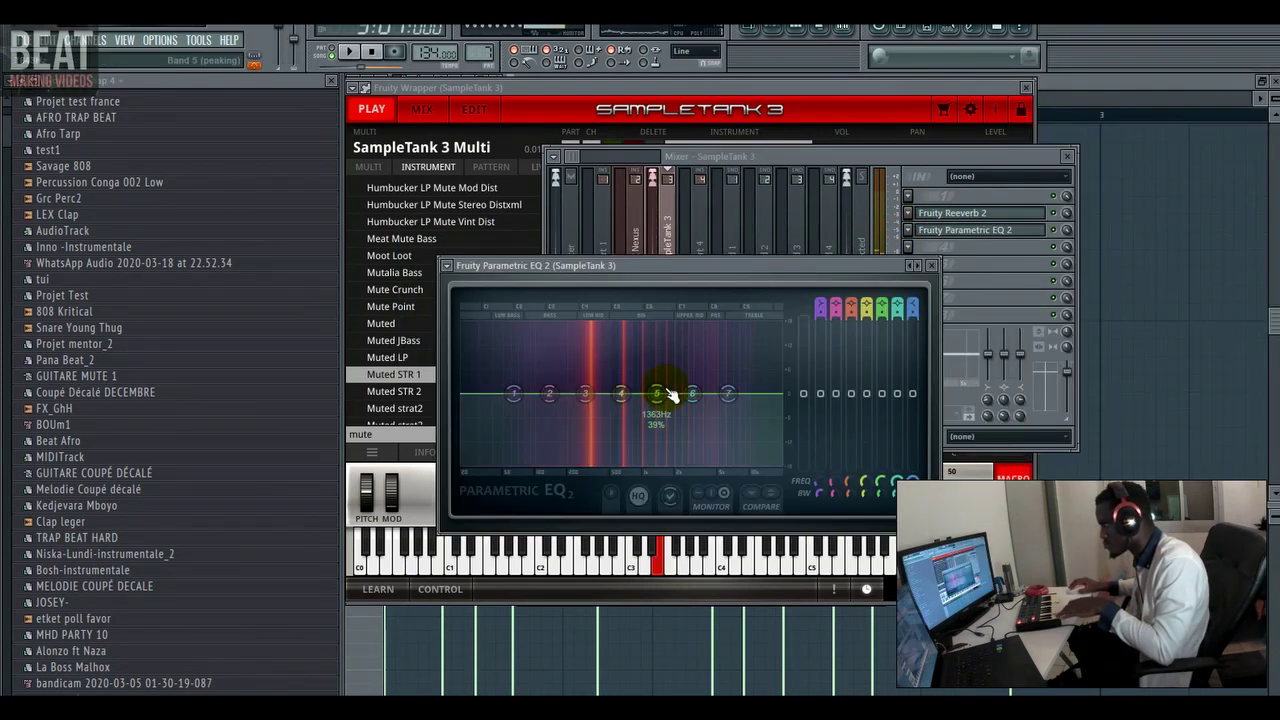
{"action": "left_click_drag", "start_coordinate": [660, 394], "coordinate": [660, 374]}
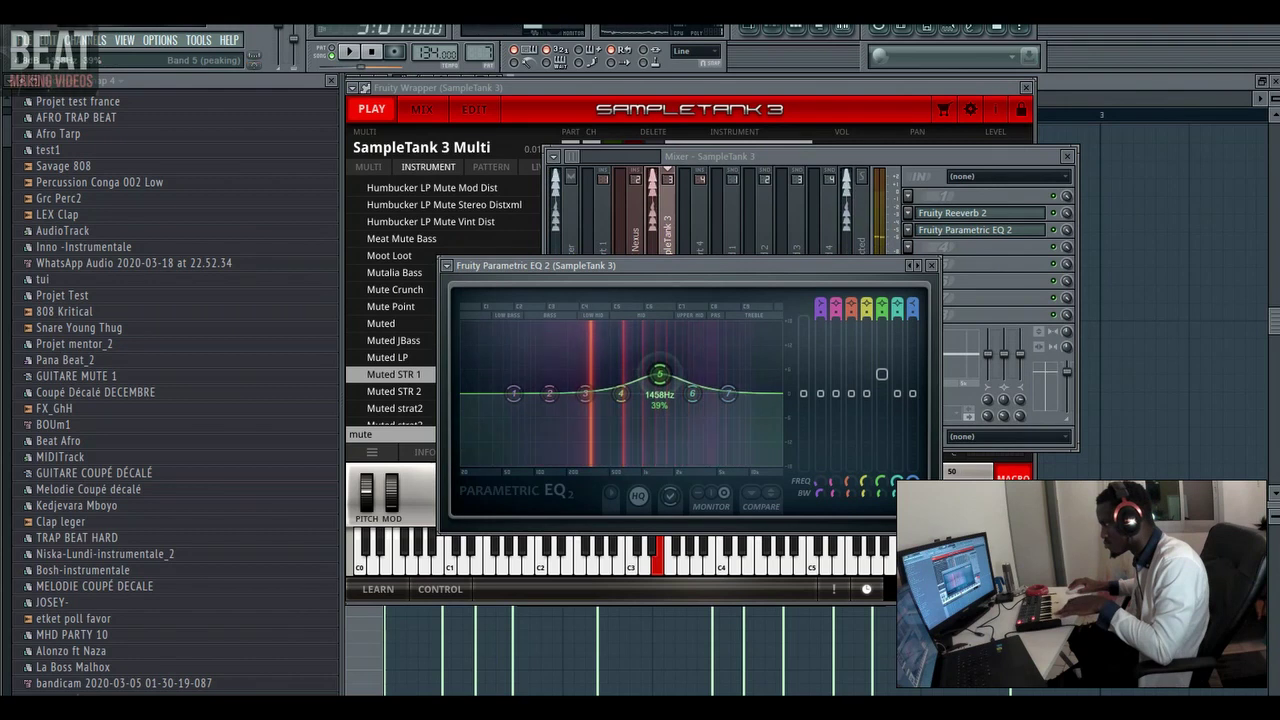
{"action": "left_click", "coordinate": [931, 265]}
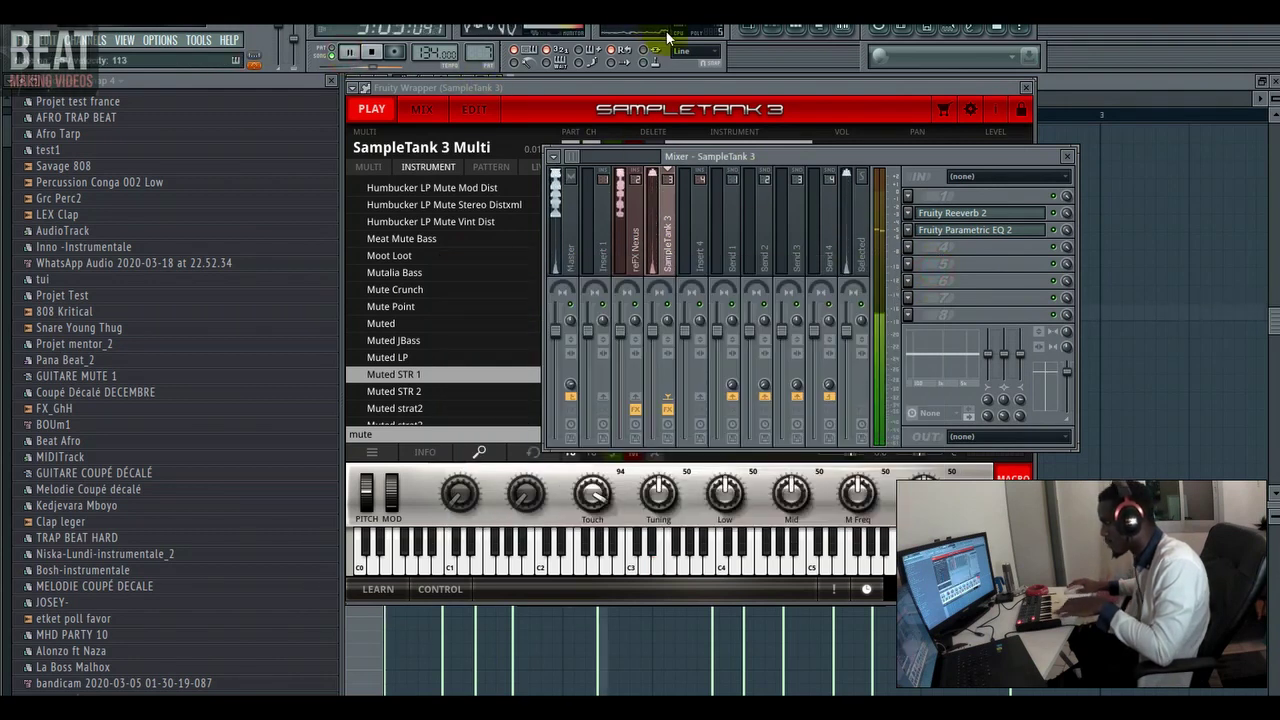
- Create a new pattern named "guitare mute" while the beat plays and place its clip on Track 8 at bar 3
{"action": "left_click", "coordinate": [777, 38]}
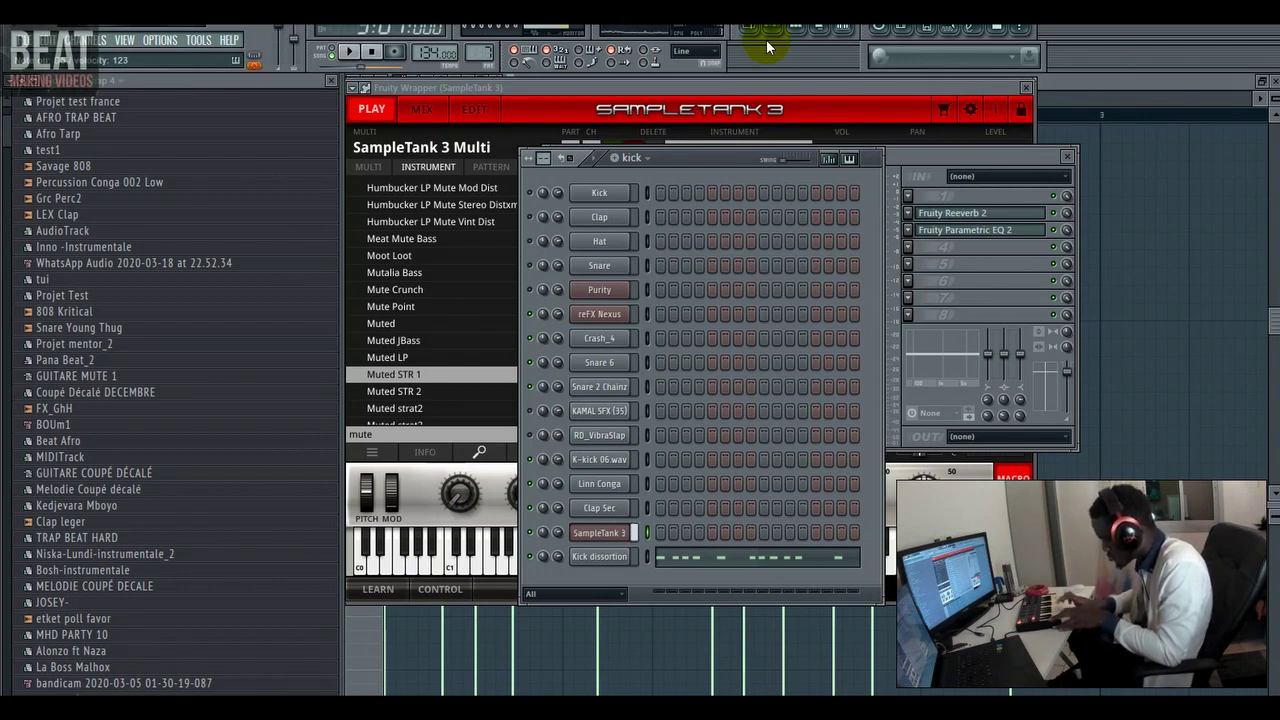
{"action": "key", "text": "space"}
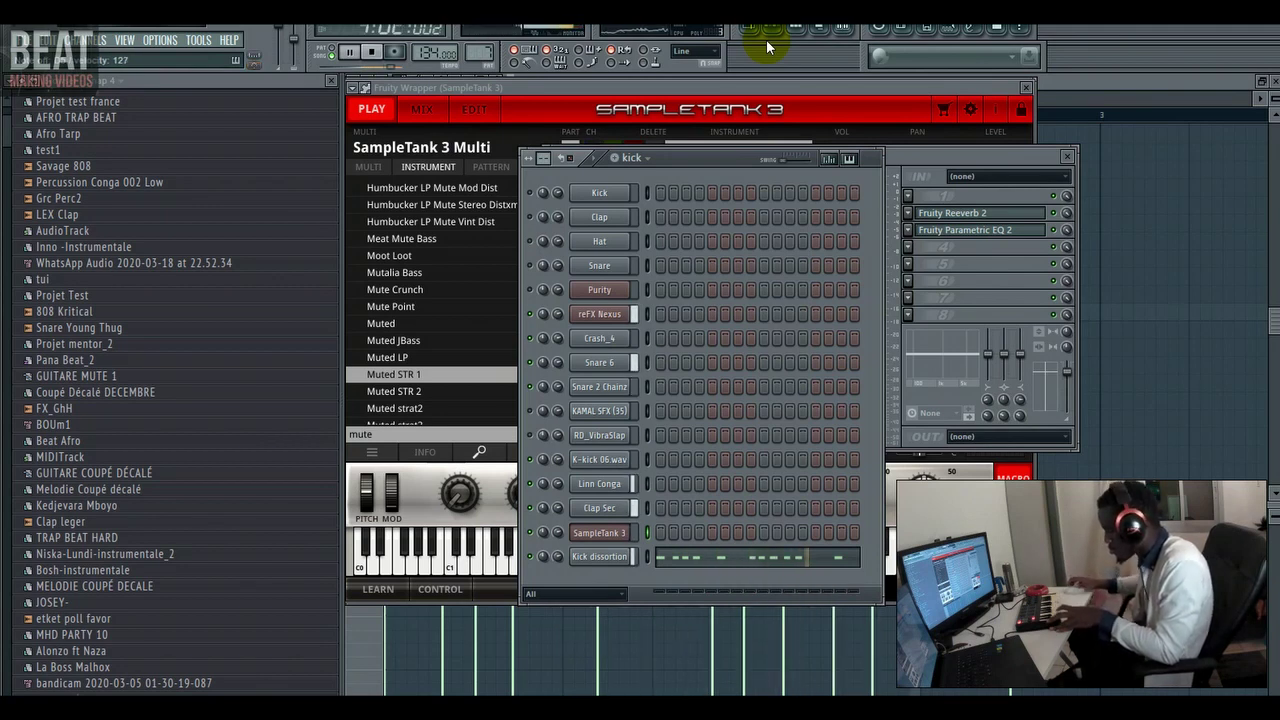
{"action": "left_click", "coordinate": [614, 158]}
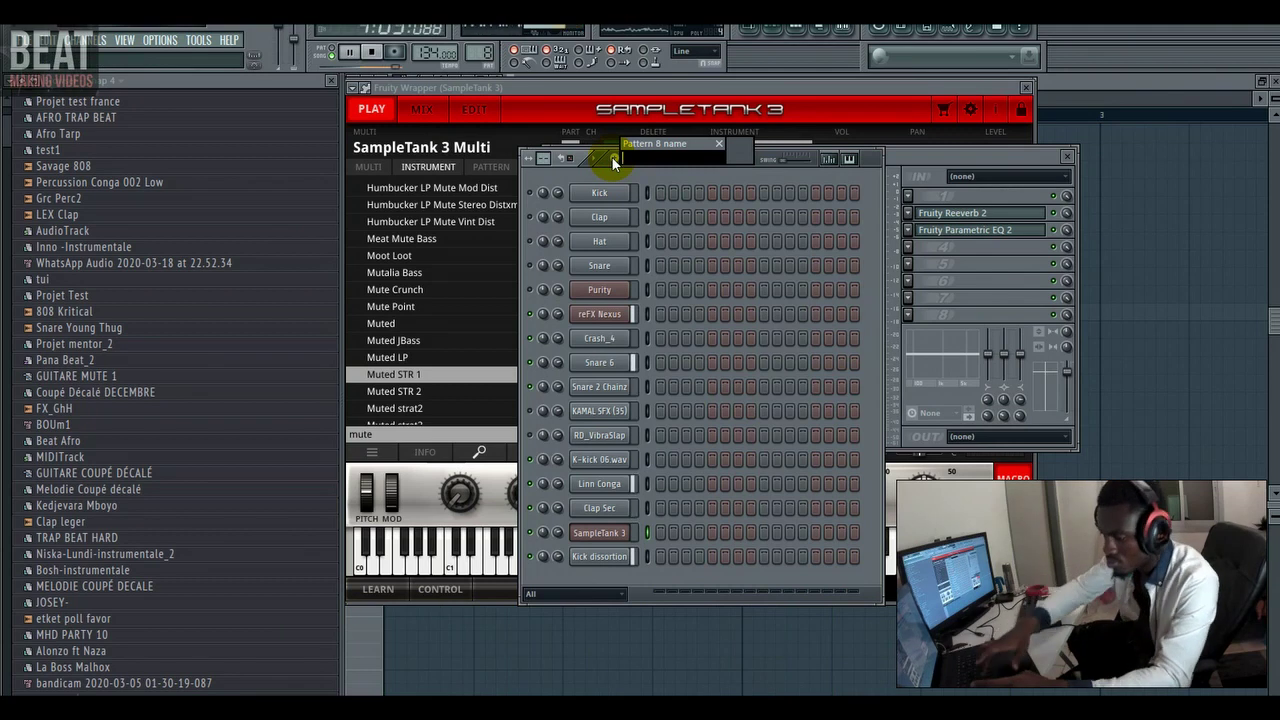
{"action": "type", "text": "guitare mute"}
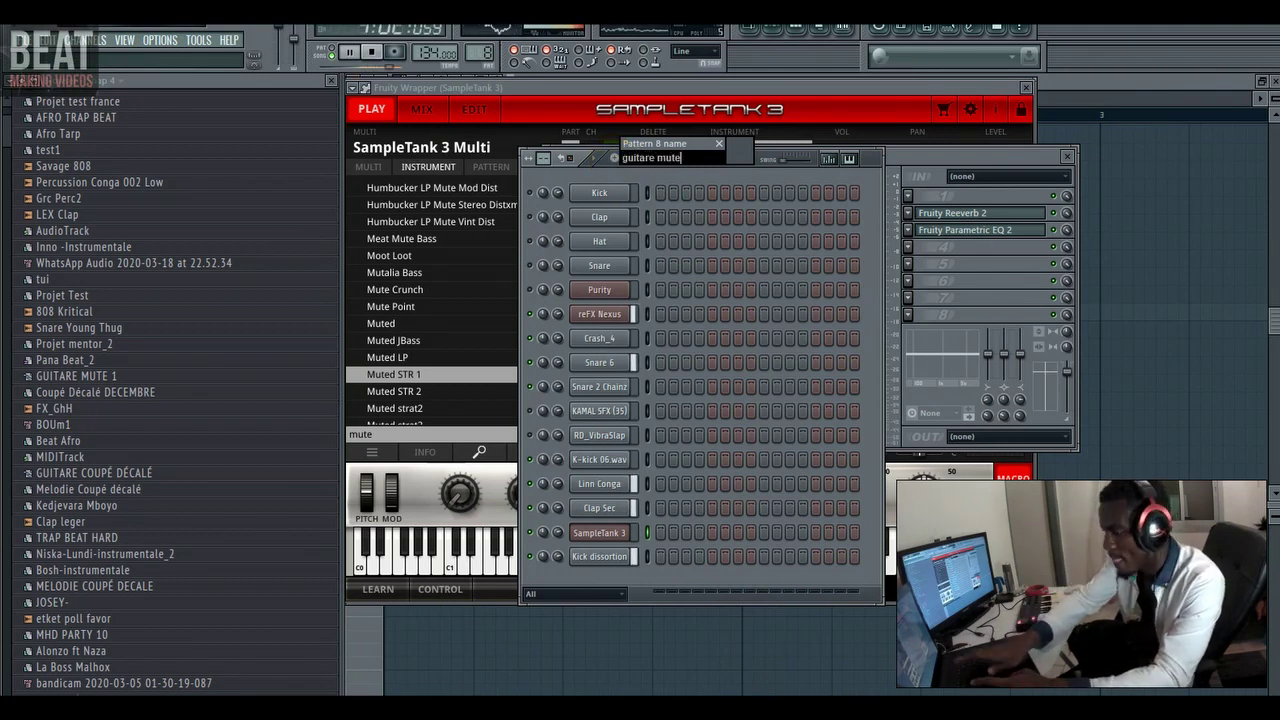
{"action": "key", "text": "Return"}
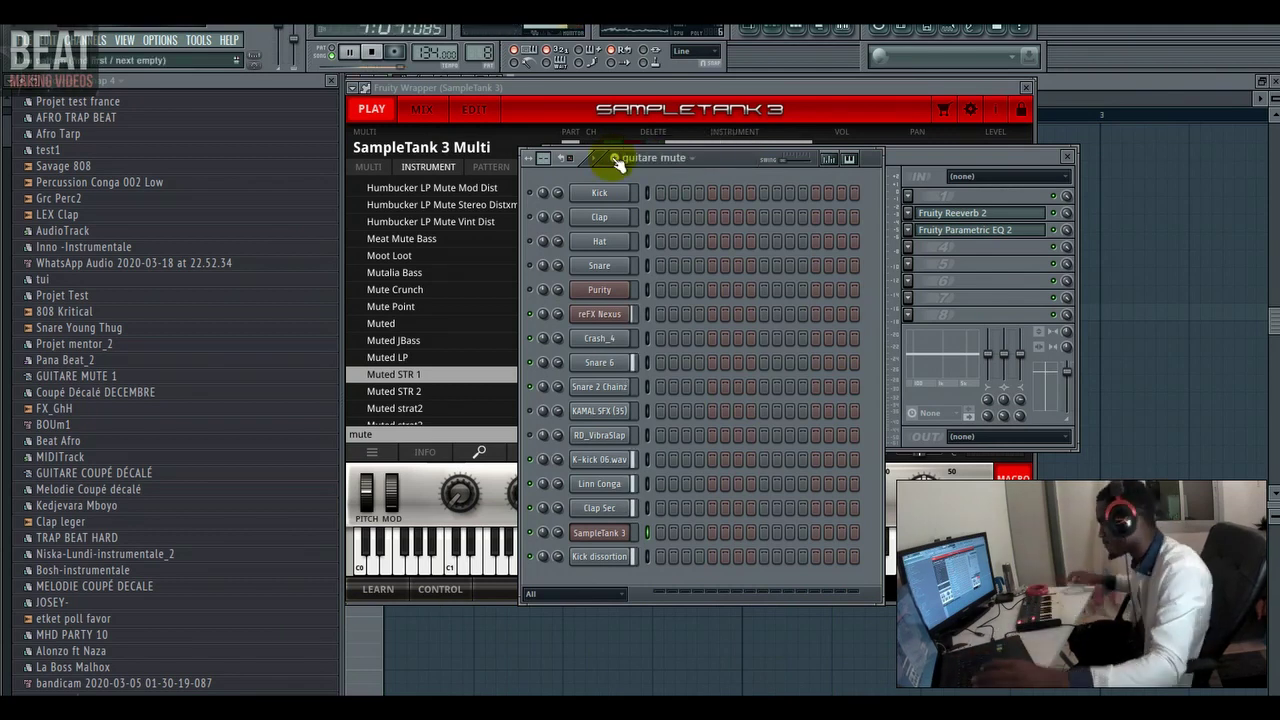
{"action": "left_click", "coordinate": [748, 30]}
{"action": "left_click", "coordinate": [657, 445]}
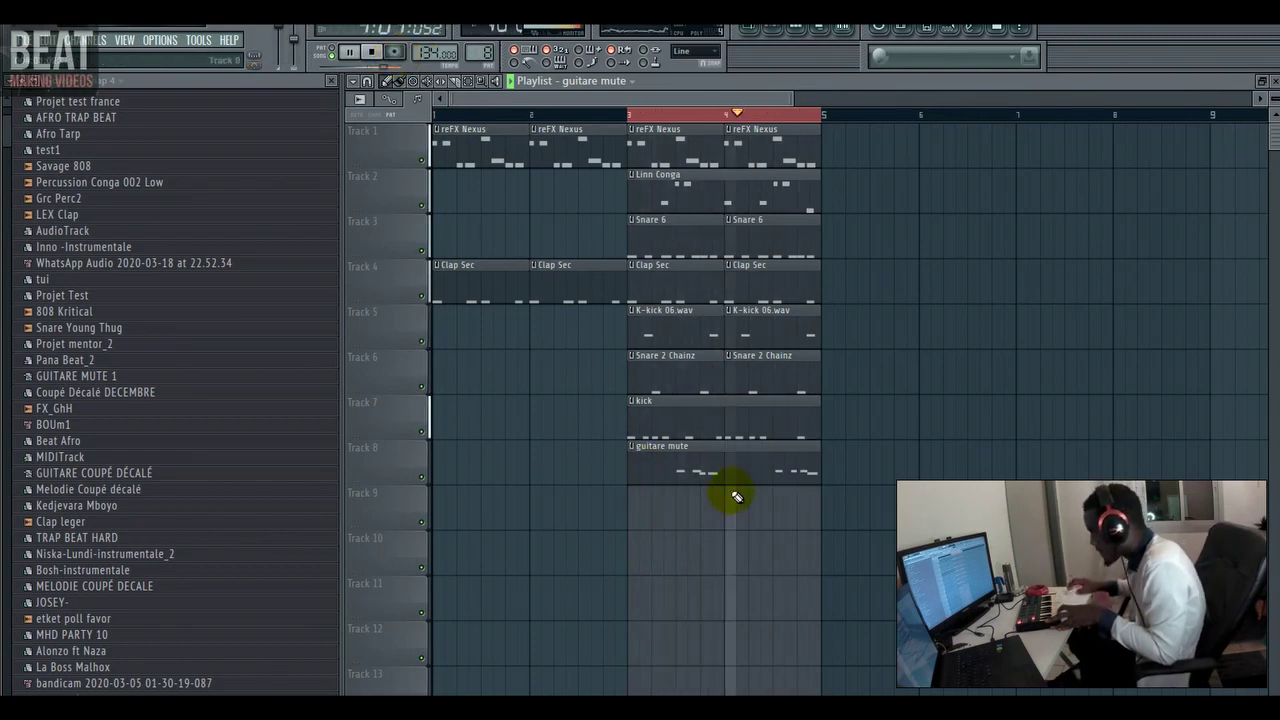
- Stop playback and load Fruity Fast Dist into effect slot 4 of the SampleTank 3 mixer track
{"action": "key", "text": "F6"}
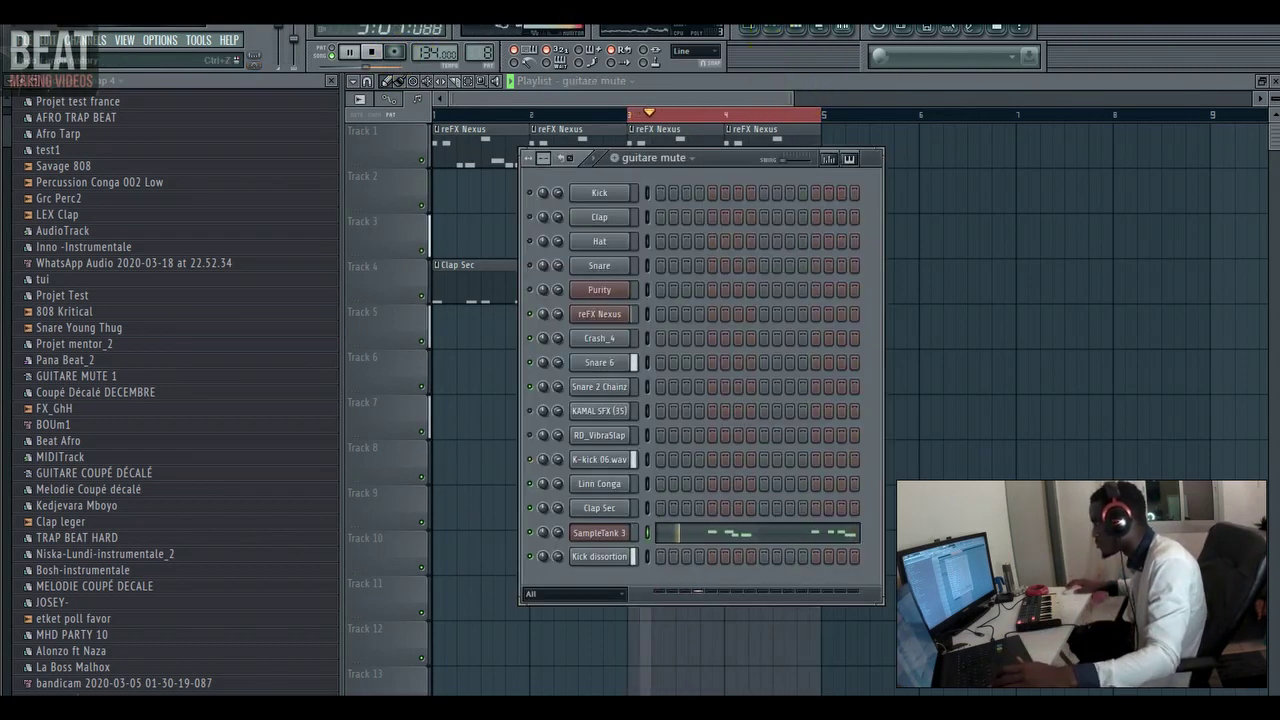
{"action": "key", "text": "F9"}
{"action": "key", "text": "space"}
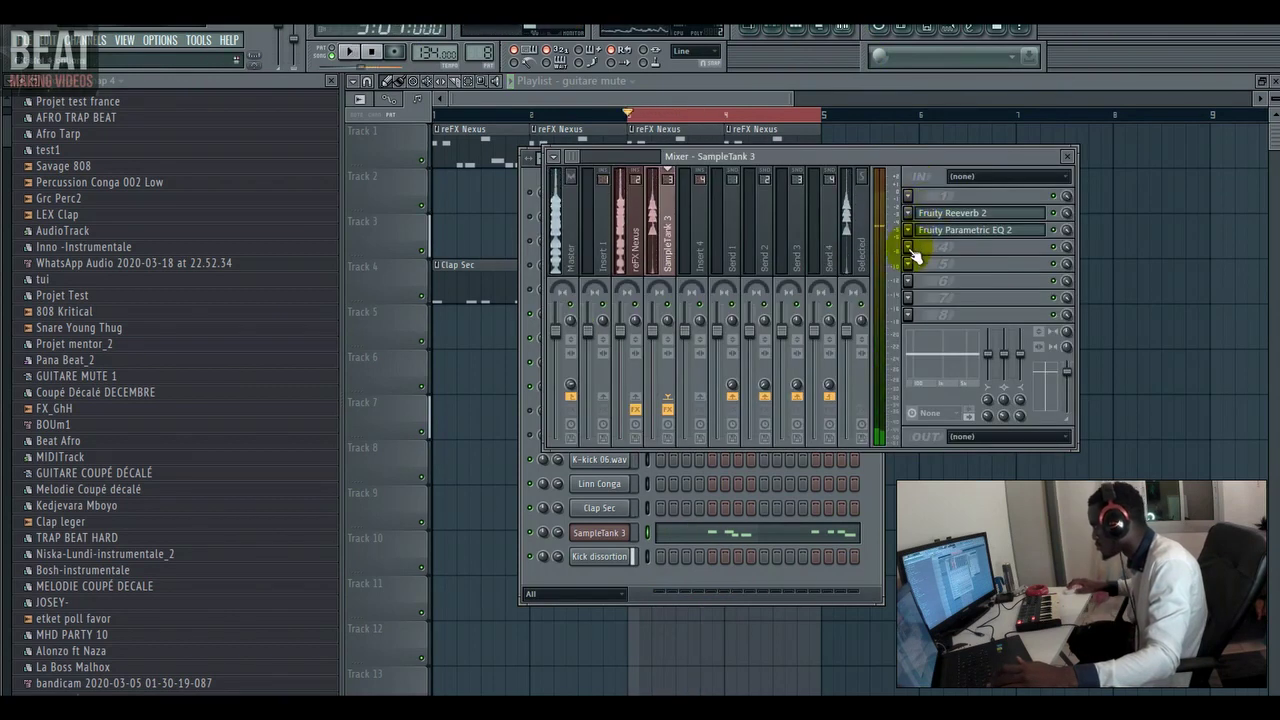
{"action": "left_click", "coordinate": [908, 248]}
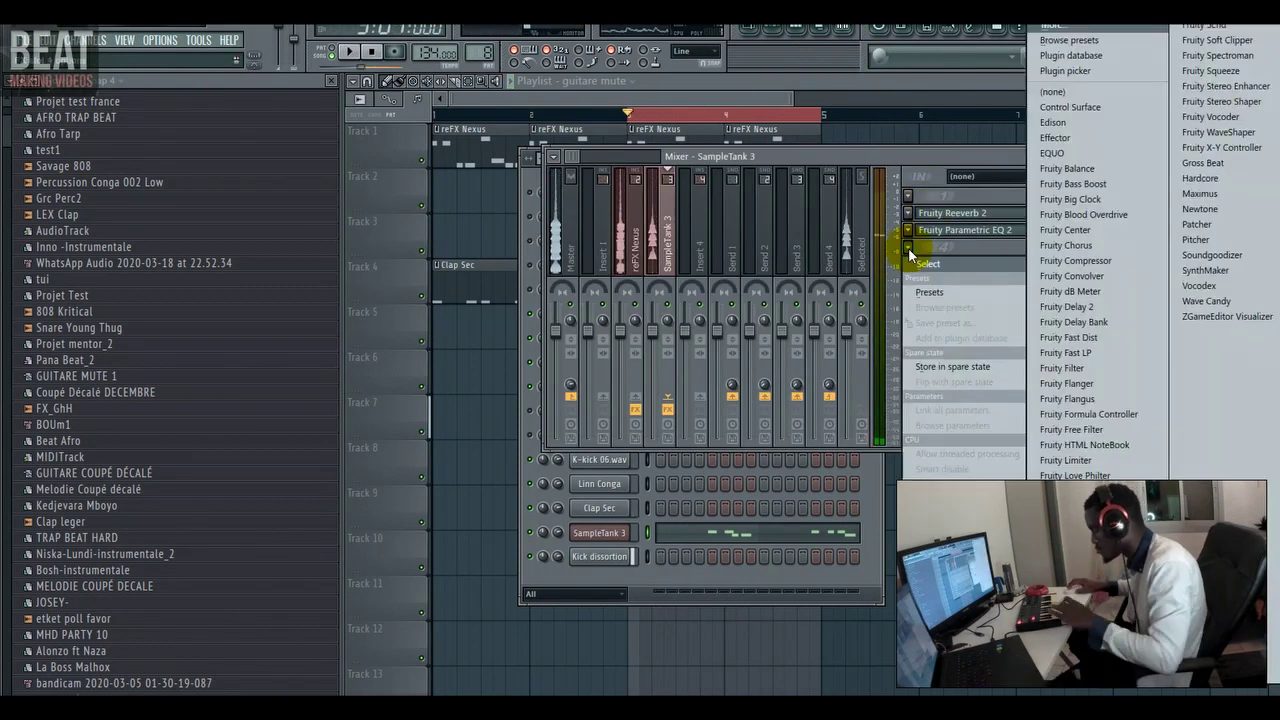
{"action": "left_click", "coordinate": [1079, 337]}
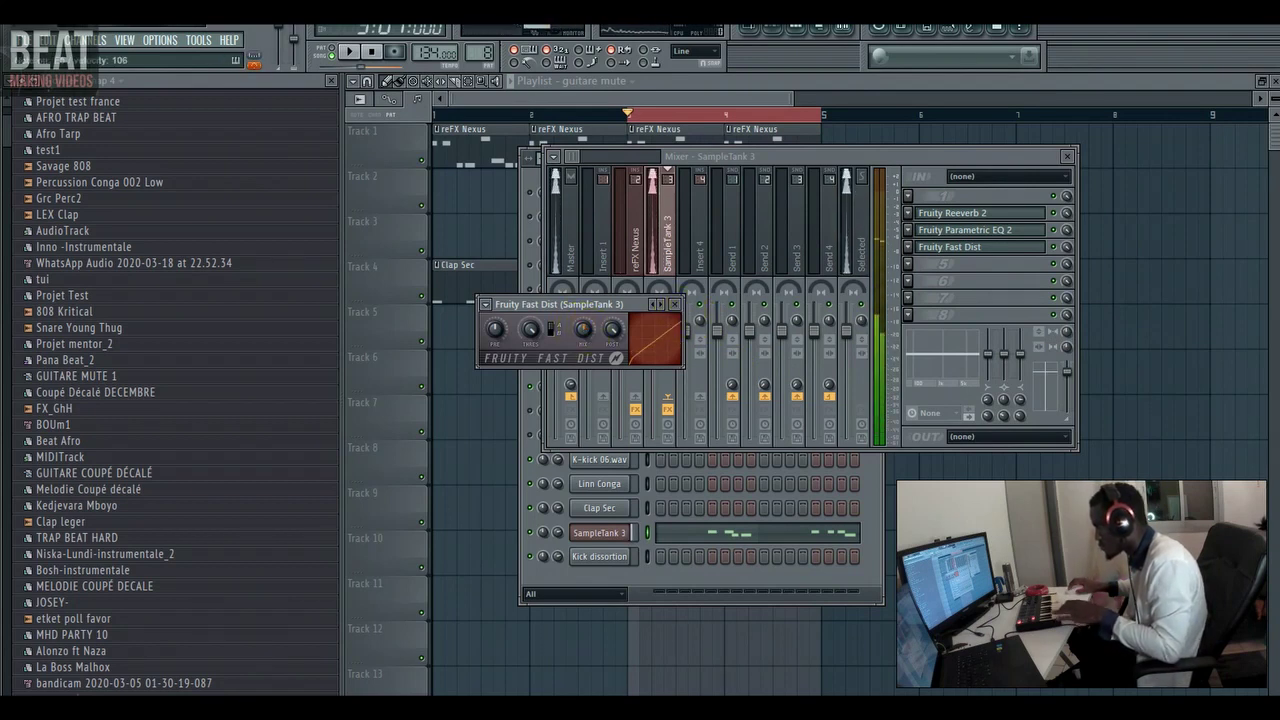
{"action": "left_click", "coordinate": [676, 306]}
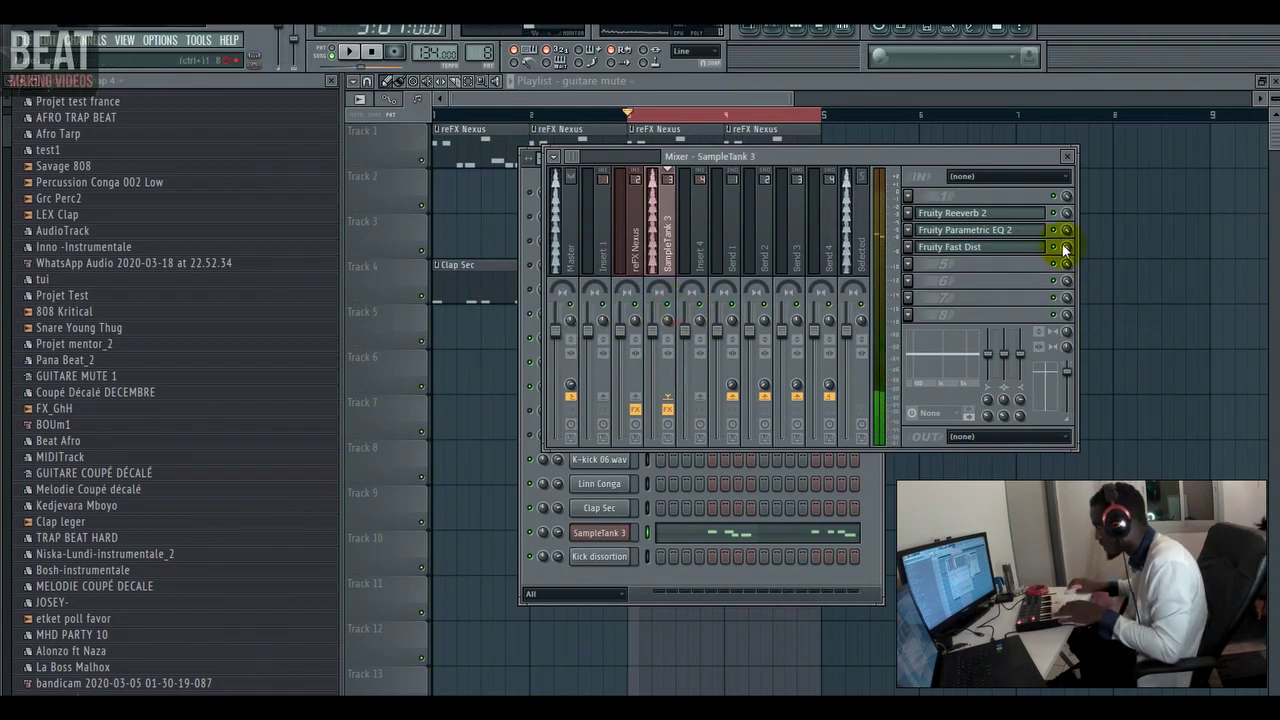
- Load Fruity Delay Bank into effect slot 5 of the SampleTank 3 mixer track and close its window
{"action": "left_click", "coordinate": [908, 265]}
{"action": "mouse_move", "coordinate": [1000, 270]}
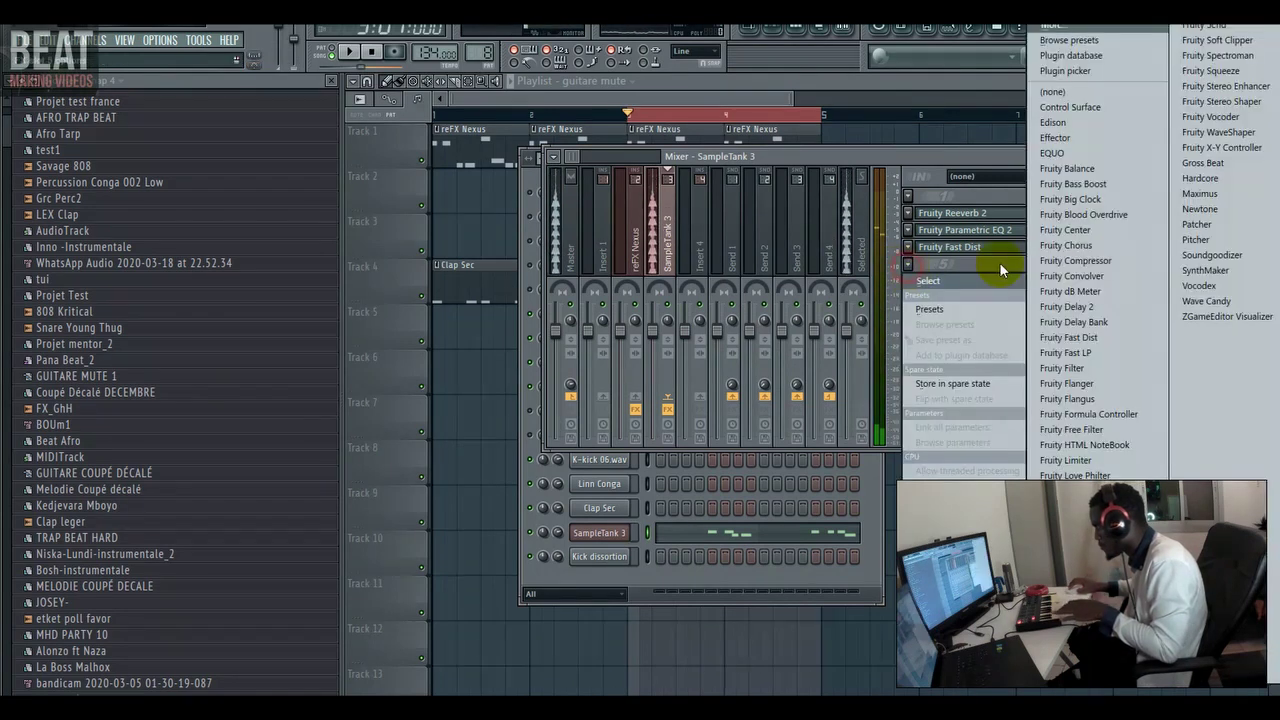
{"action": "left_click", "coordinate": [1094, 322]}
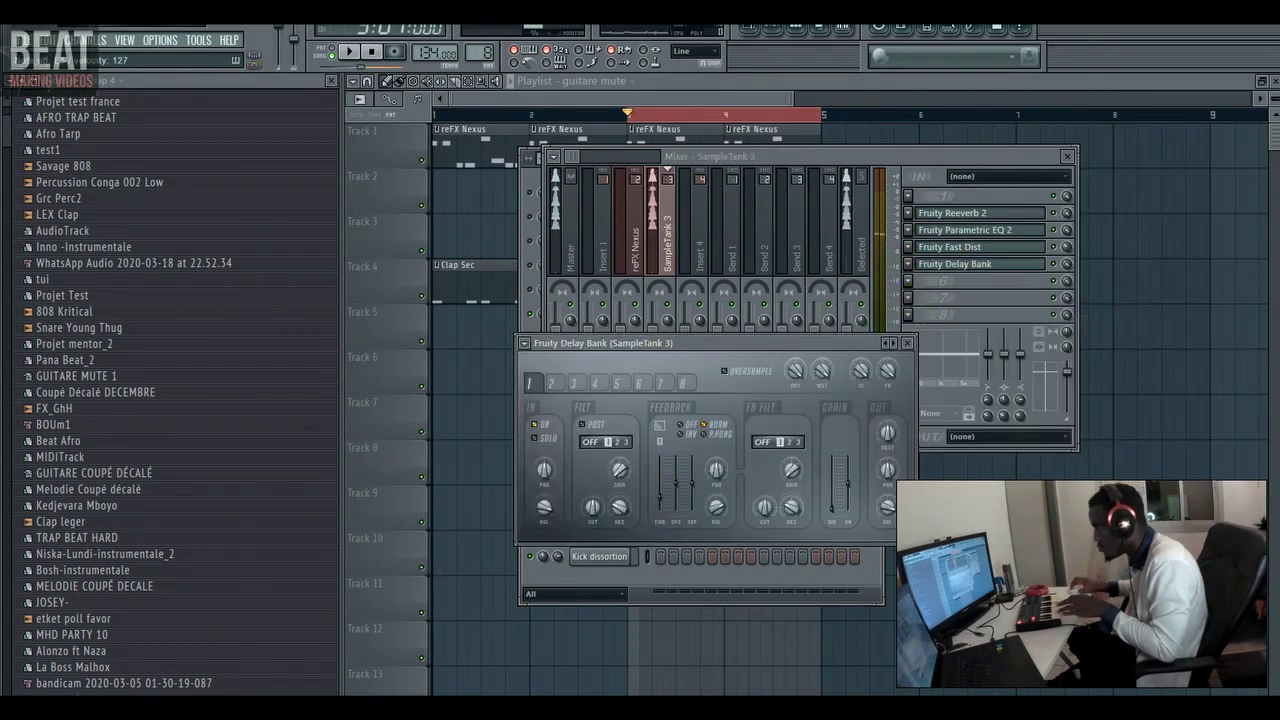
{"action": "left_click", "coordinate": [907, 344]}
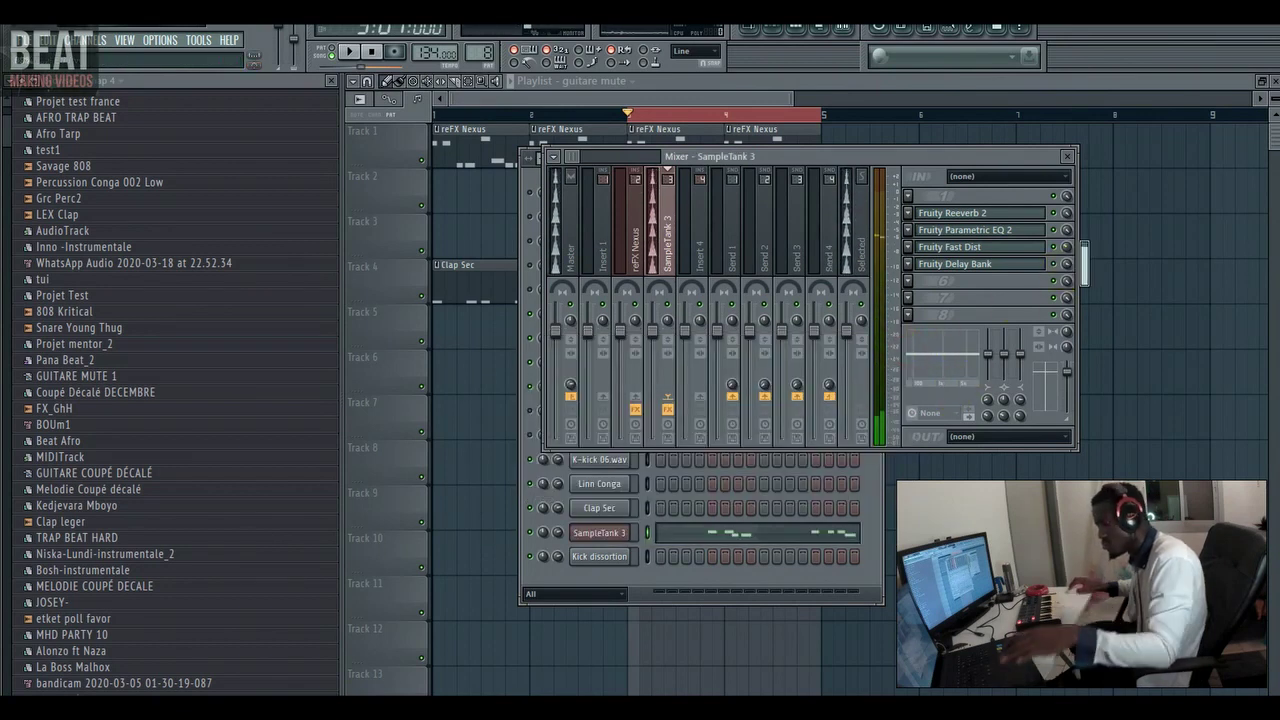
- Restart playback, open the SampleTank 3 notes in the piano roll and shorten the second F5 note in bar 1
{"action": "key", "text": "space"}
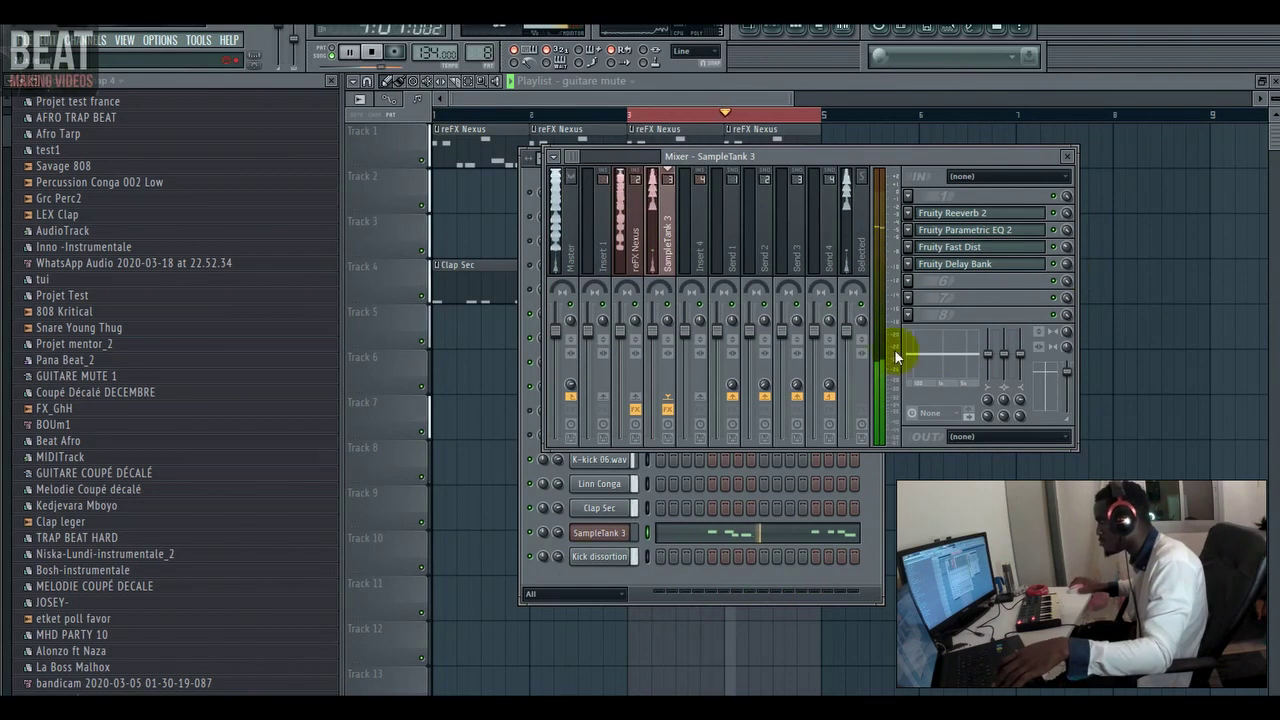
{"action": "left_click", "coordinate": [807, 537]}
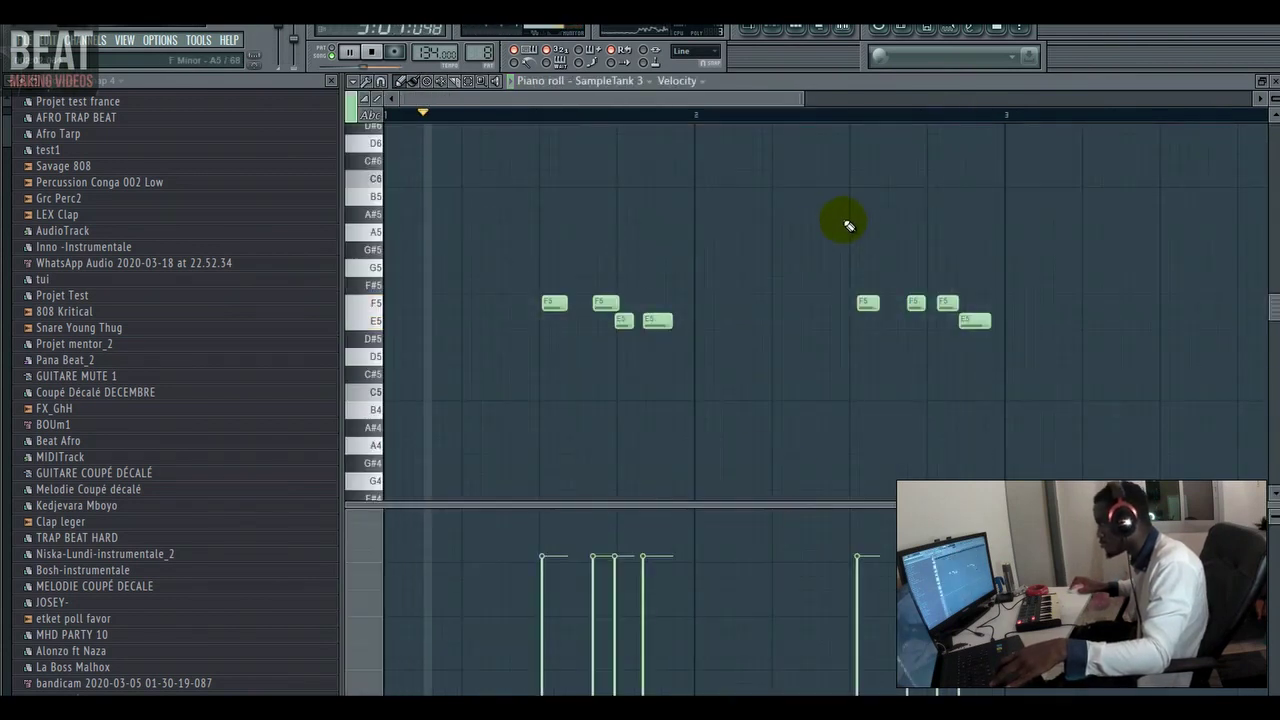
{"action": "left_click", "coordinate": [608, 304]}
{"action": "left_click_drag", "start_coordinate": [595, 305], "coordinate": [573, 309]}
{"action": "right_click", "coordinate": [585, 302]}
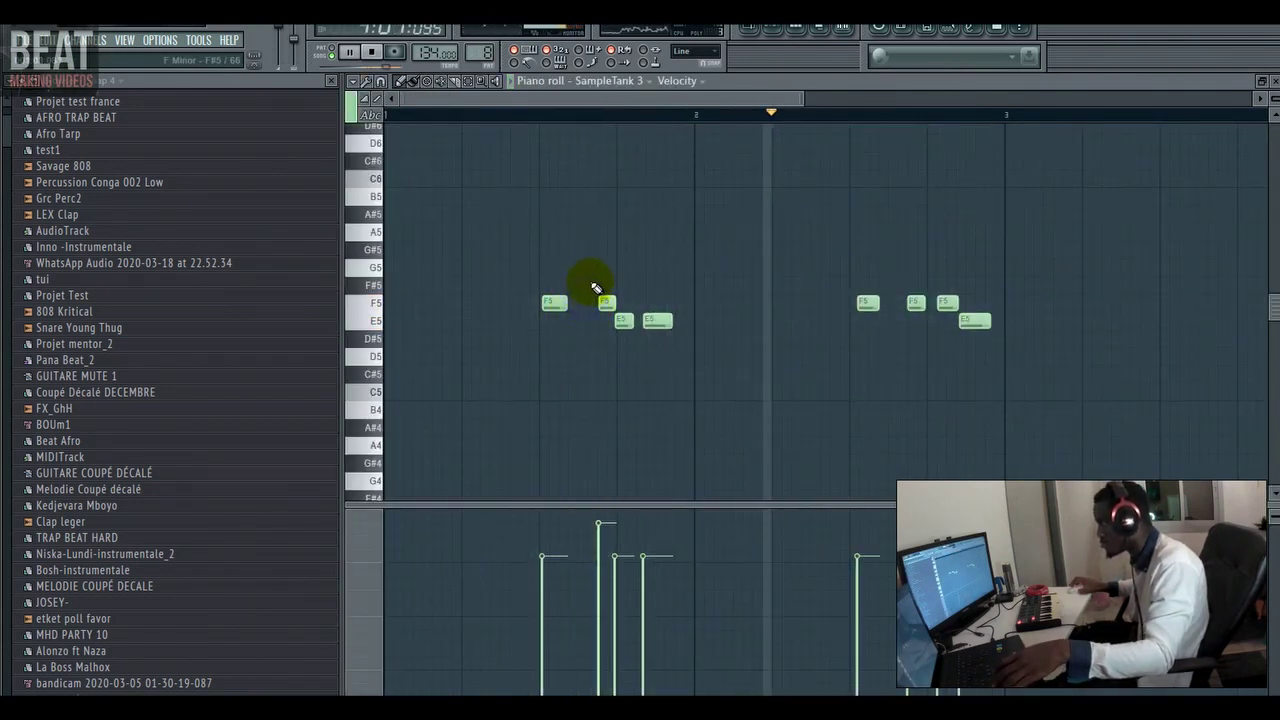
- Even out the bar 1 note velocities at a higher level and move the second F5 note slightly earlier
{"action": "mouse_move", "coordinate": [557, 573]}
{"action": "left_mouse_down"}
{"action": "mouse_move", "coordinate": [543, 537]}
{"action": "mouse_move", "coordinate": [647, 530]}
{"action": "left_mouse_up"}
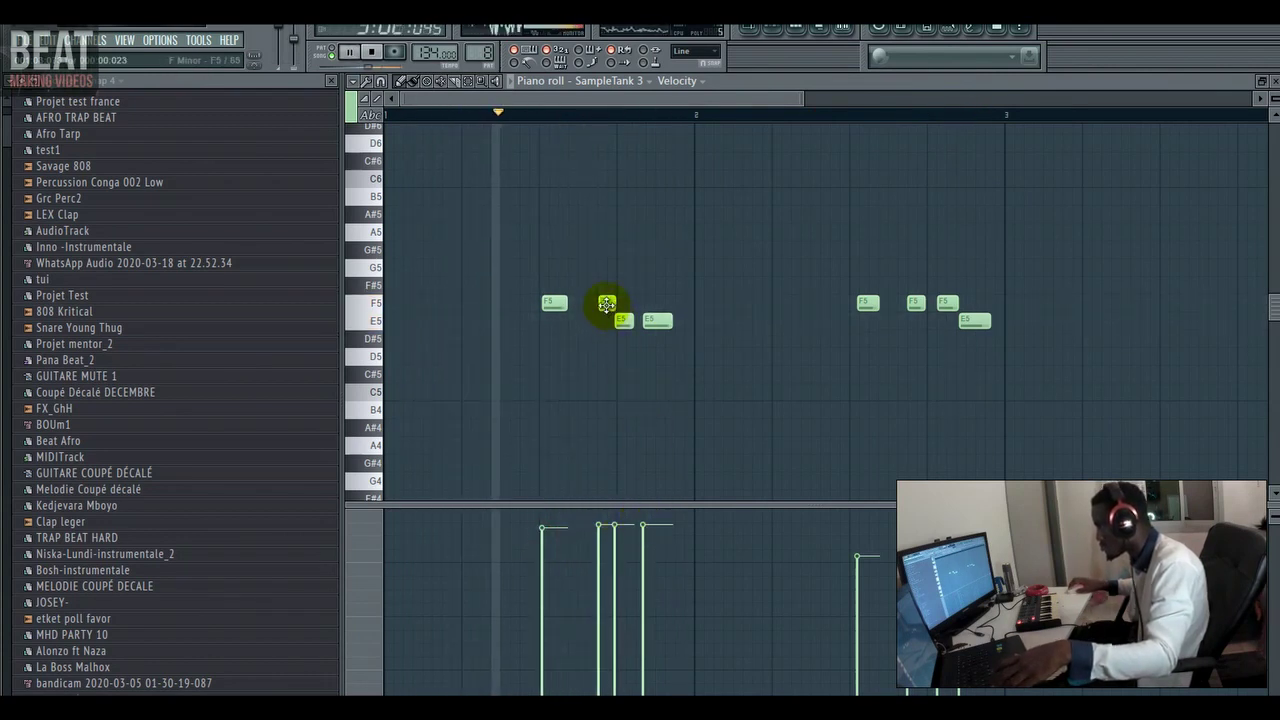
{"action": "left_click_drag", "start_coordinate": [606, 304], "coordinate": [597, 305]}
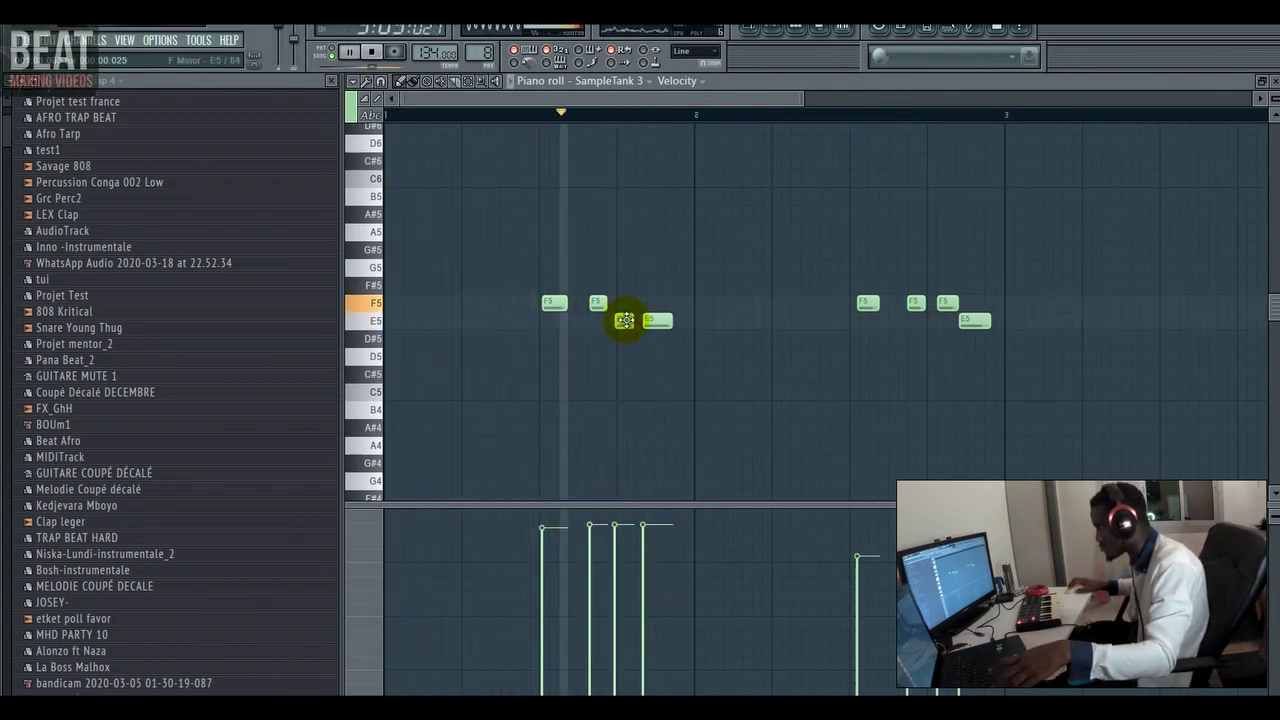
- Delete the four guitar notes in the second half of bar 2
{"action": "right_click", "coordinate": [975, 320]}
{"action": "right_click", "coordinate": [947, 302]}
{"action": "right_click", "coordinate": [916, 302]}
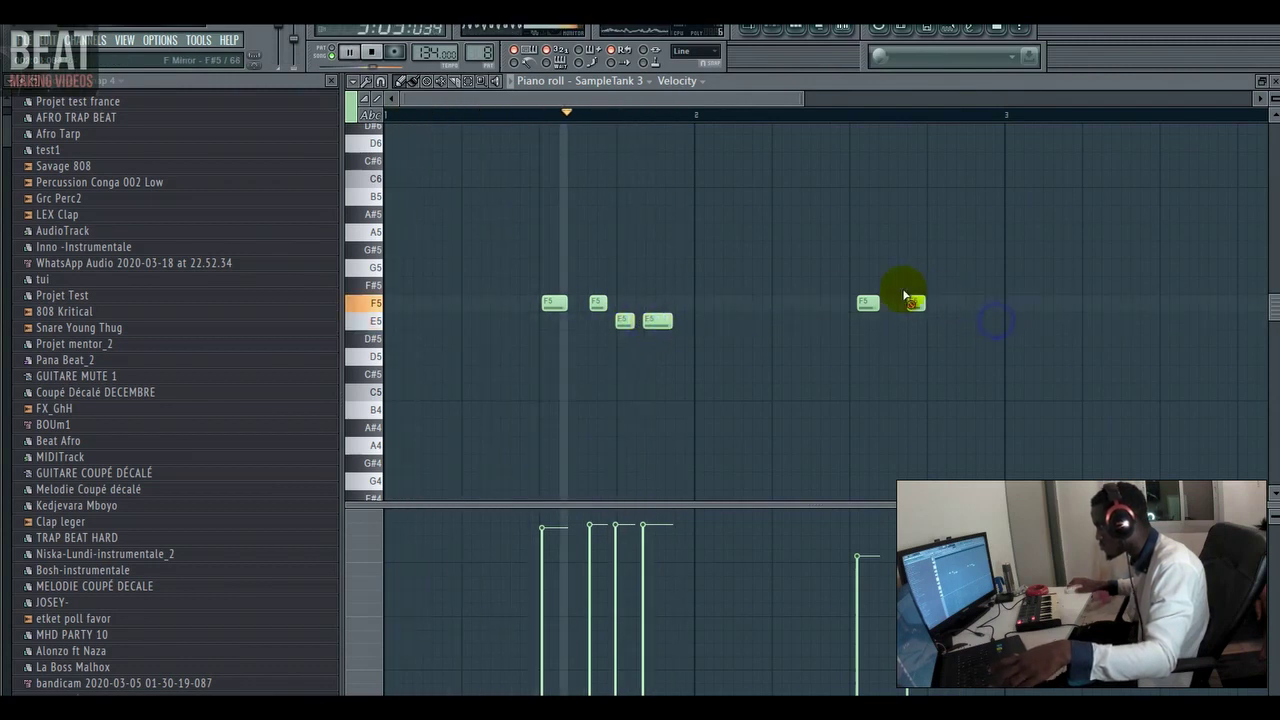
{"action": "right_click", "coordinate": [868, 302]}
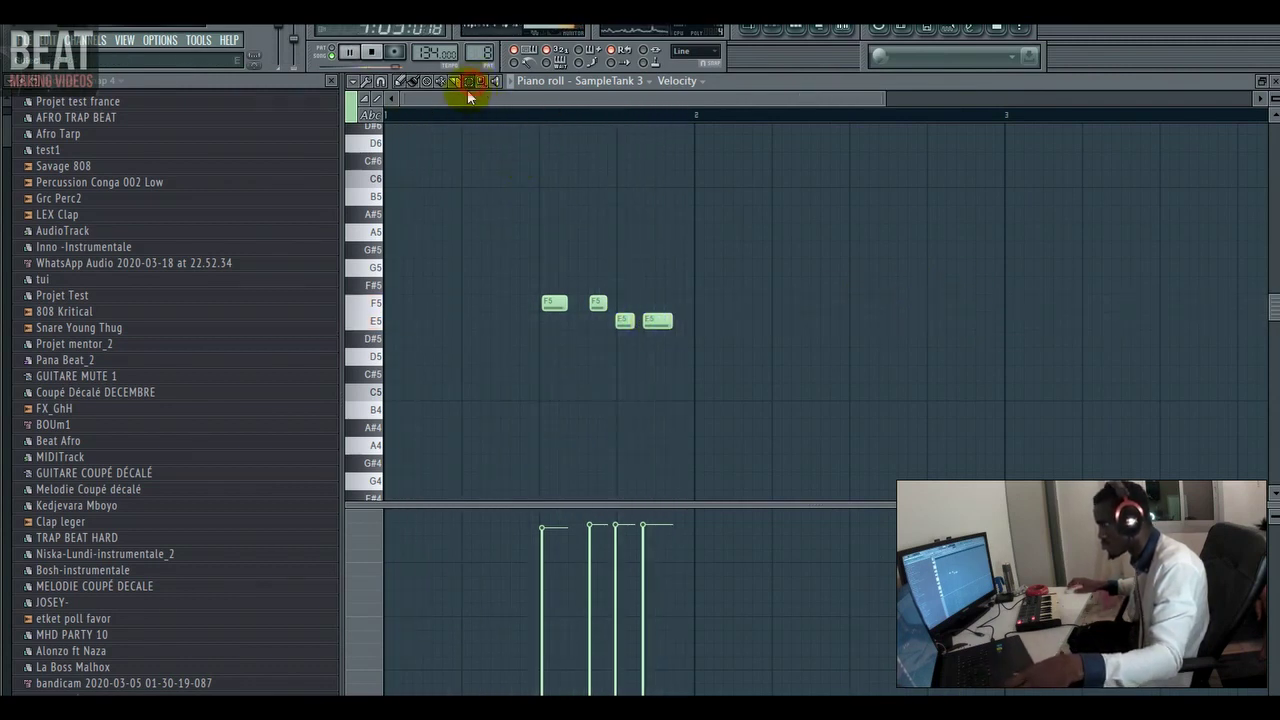
- Duplicate the four bar 1 guitar notes and move the copies to the second half of bar 2
{"action": "left_click_drag", "start_coordinate": [514, 223], "coordinate": [707, 366]}
{"action": "key", "text": "ctrl+b"}
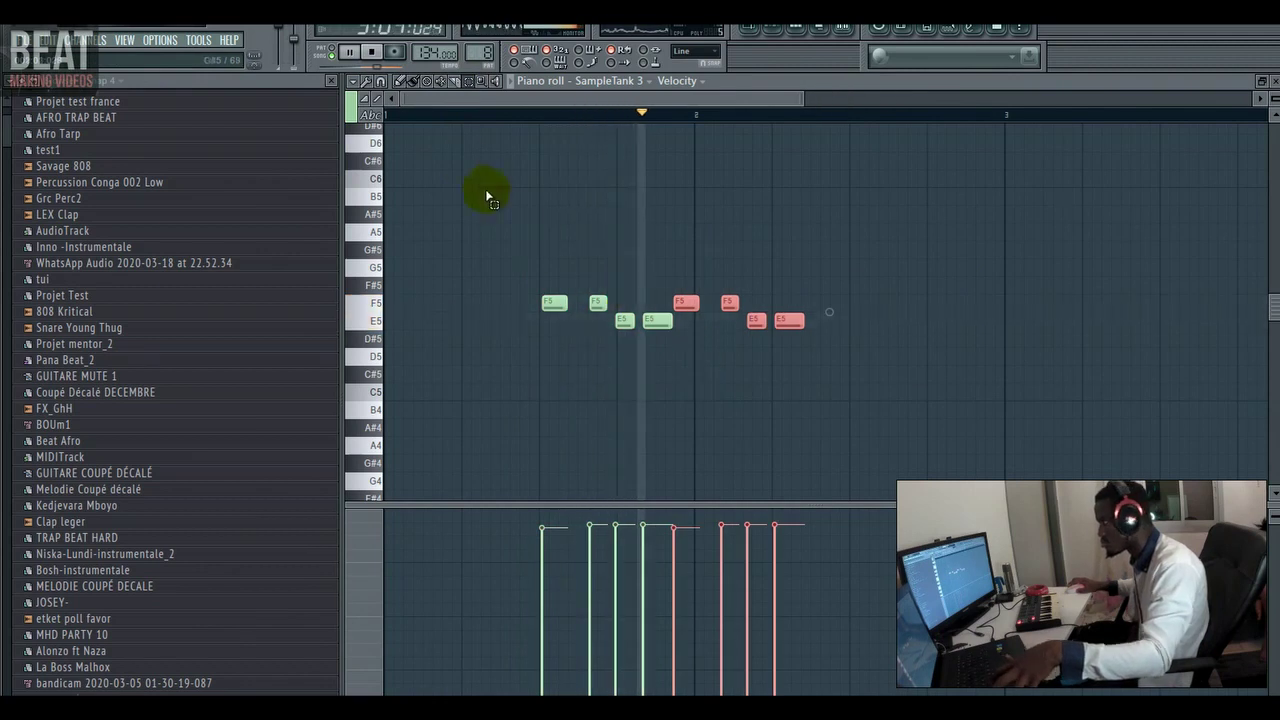
{"action": "key", "text": "space"}
{"action": "key", "text": "space"}
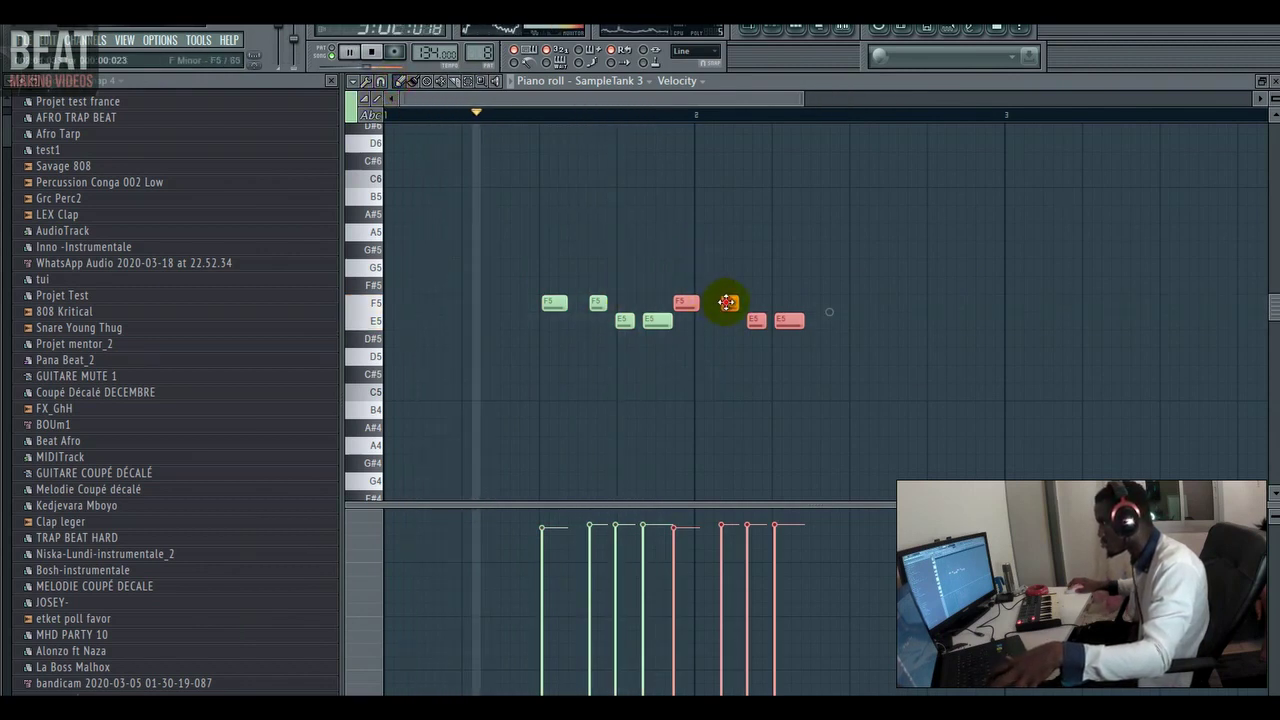
{"action": "left_click_drag", "start_coordinate": [729, 302], "coordinate": [963, 320]}
{"action": "left_click", "coordinate": [905, 266], "text": "ctrl"}
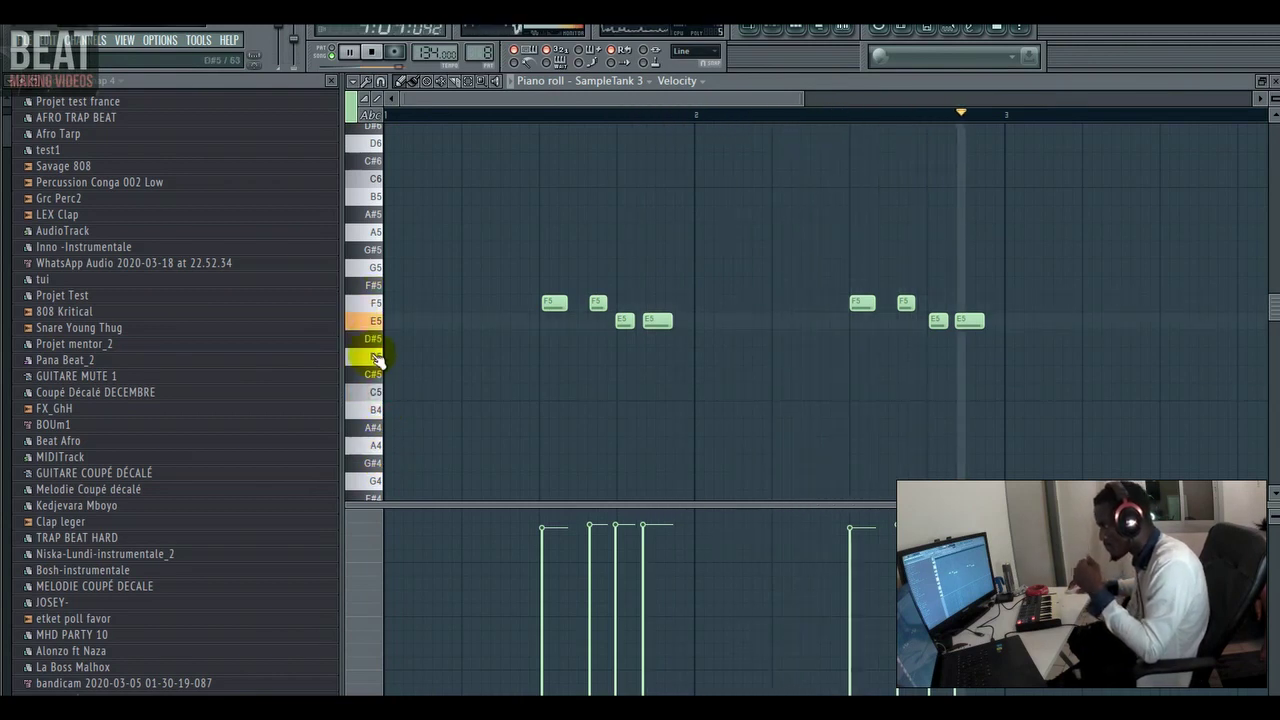
- Audition D5, try a D5 note at a higher velocity in the first half of bar 1, and remove it
{"action": "left_click", "coordinate": [378, 357]}
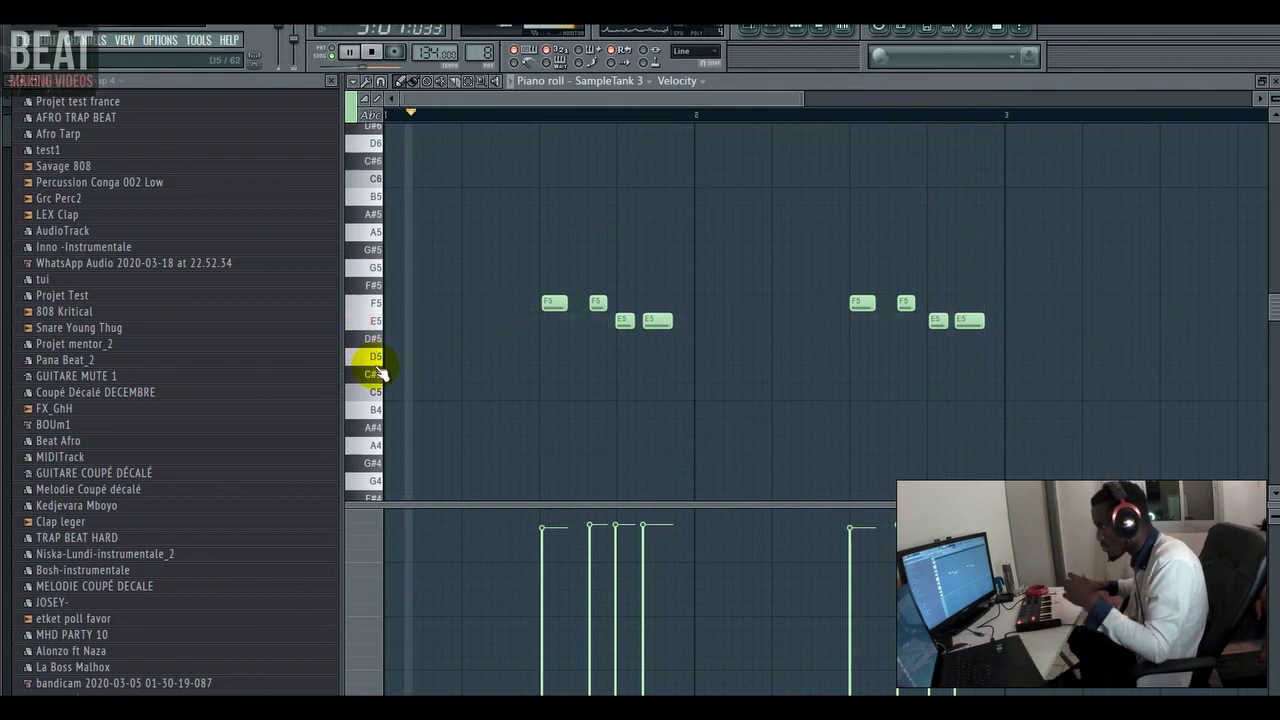
{"action": "left_click", "coordinate": [380, 357]}
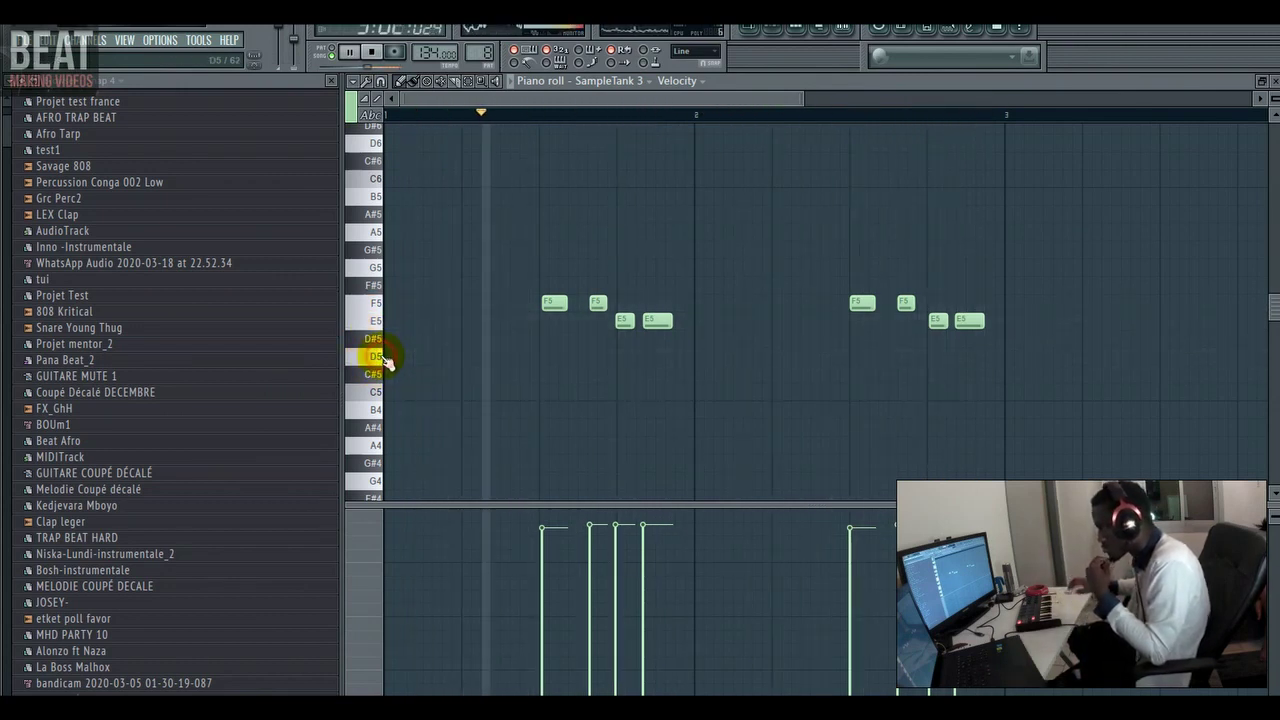
{"action": "left_click", "coordinate": [466, 356]}
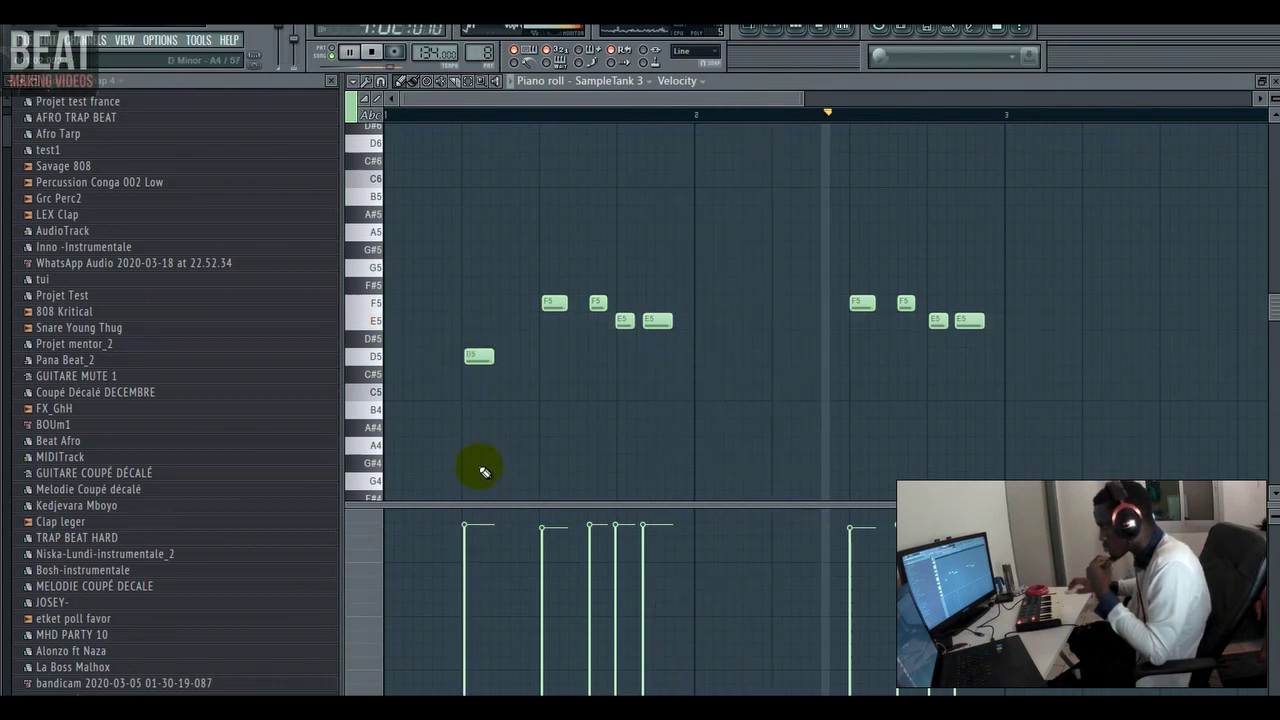
{"action": "left_click", "coordinate": [472, 514]}
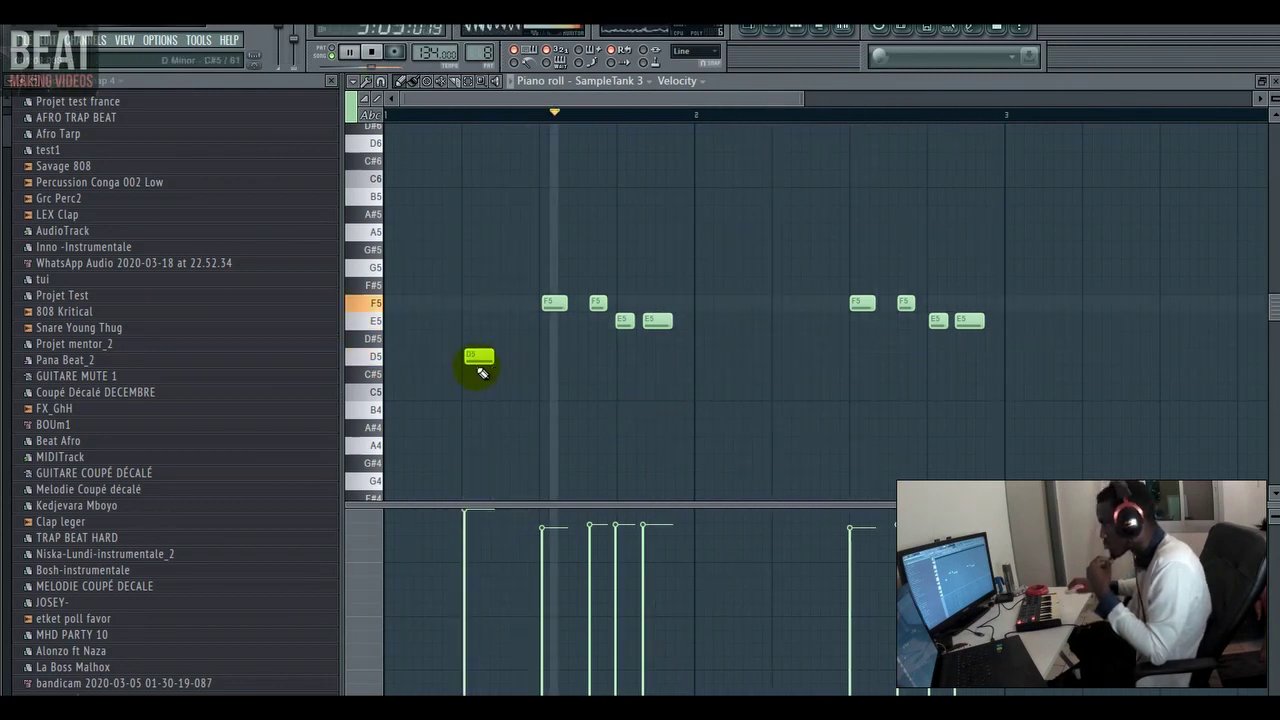
{"action": "right_click", "coordinate": [470, 357]}
- Try a D5 guitar note early in bar 2, remove it, and place a D5 note late in the first beat of bar 1
{"action": "left_click", "coordinate": [733, 357]}
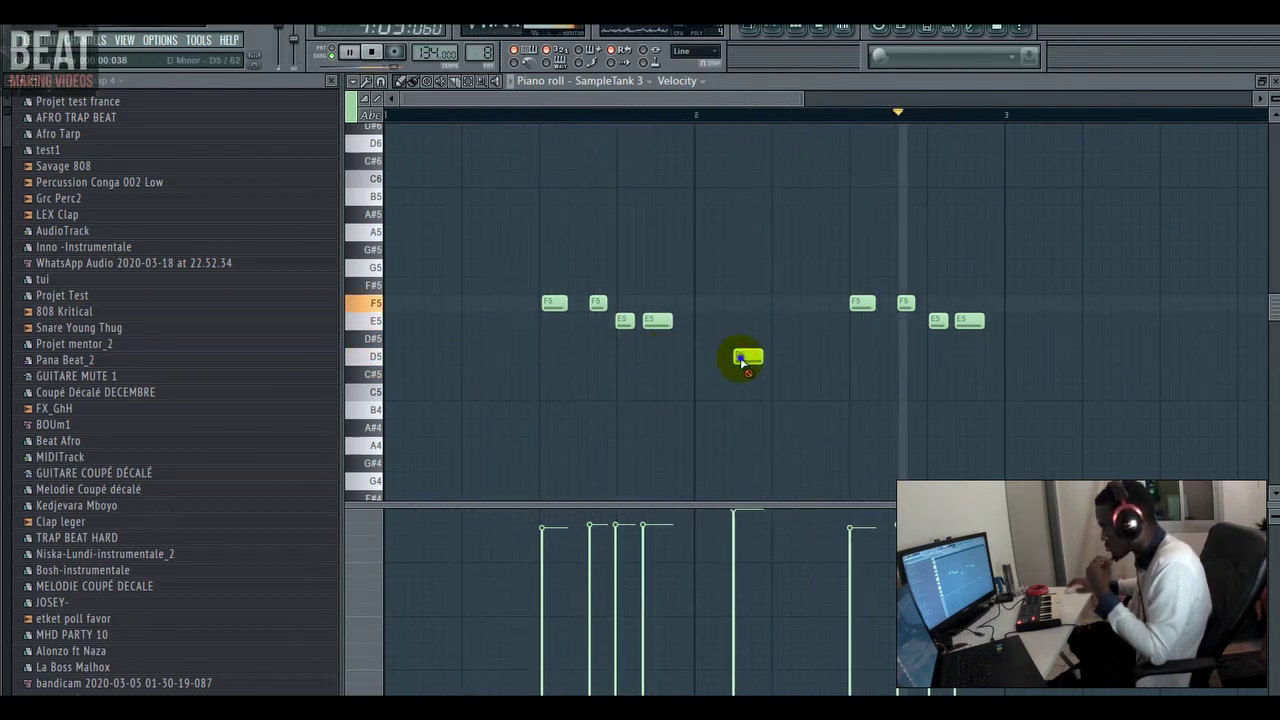
{"action": "right_click", "coordinate": [740, 359]}
{"action": "left_click", "coordinate": [428, 357]}
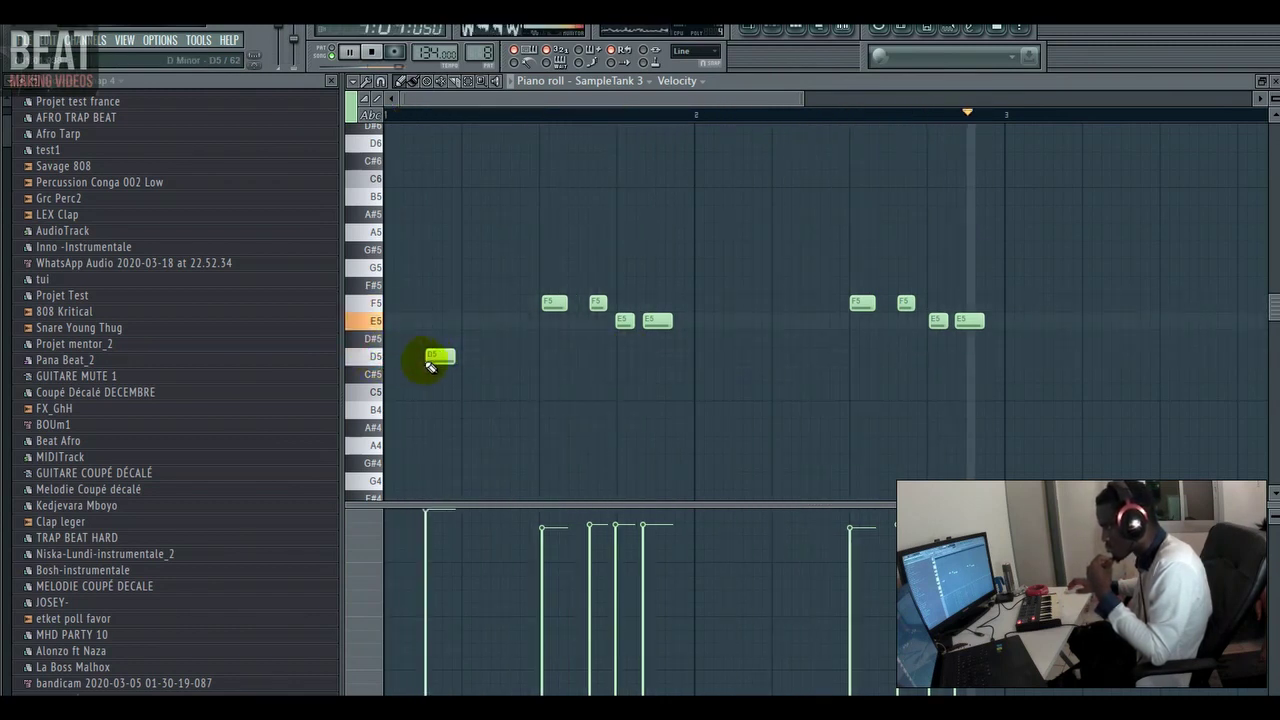
{"action": "left_click_drag", "start_coordinate": [434, 357], "coordinate": [438, 358]}
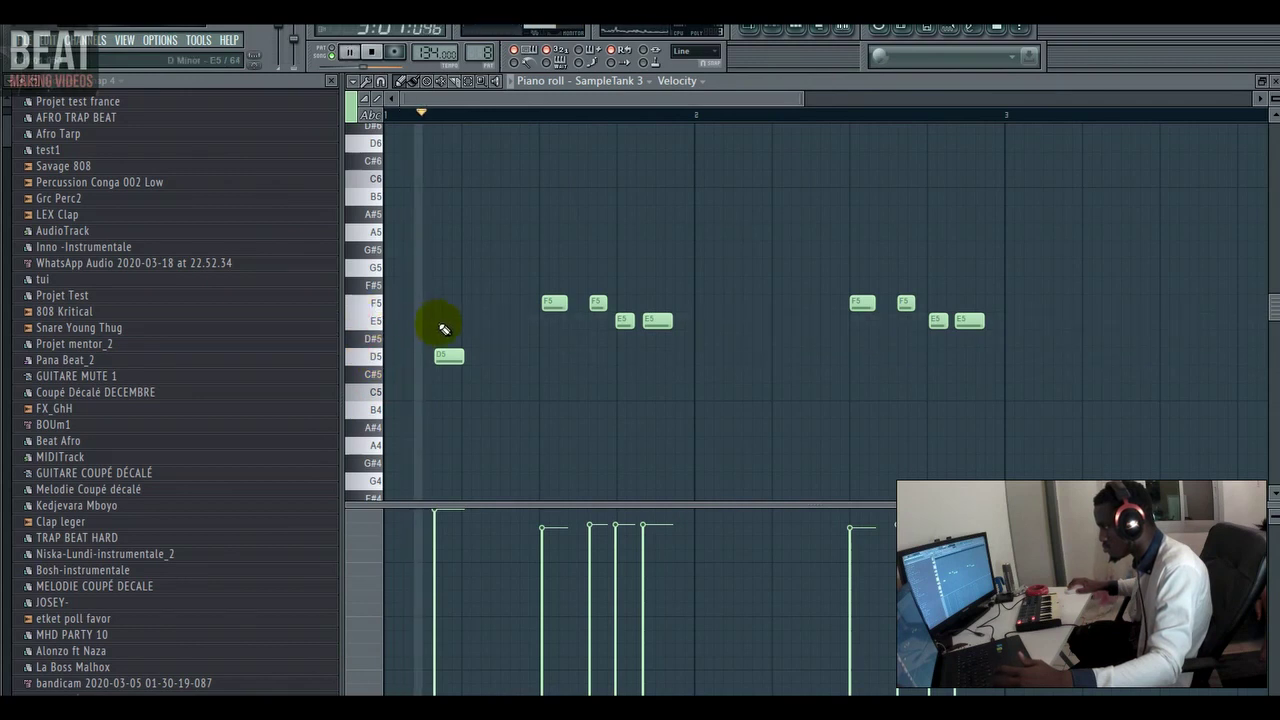
- Try a note before the first F5 in bar 1 at E5, G5 and A5
{"action": "left_click", "coordinate": [480, 320]}
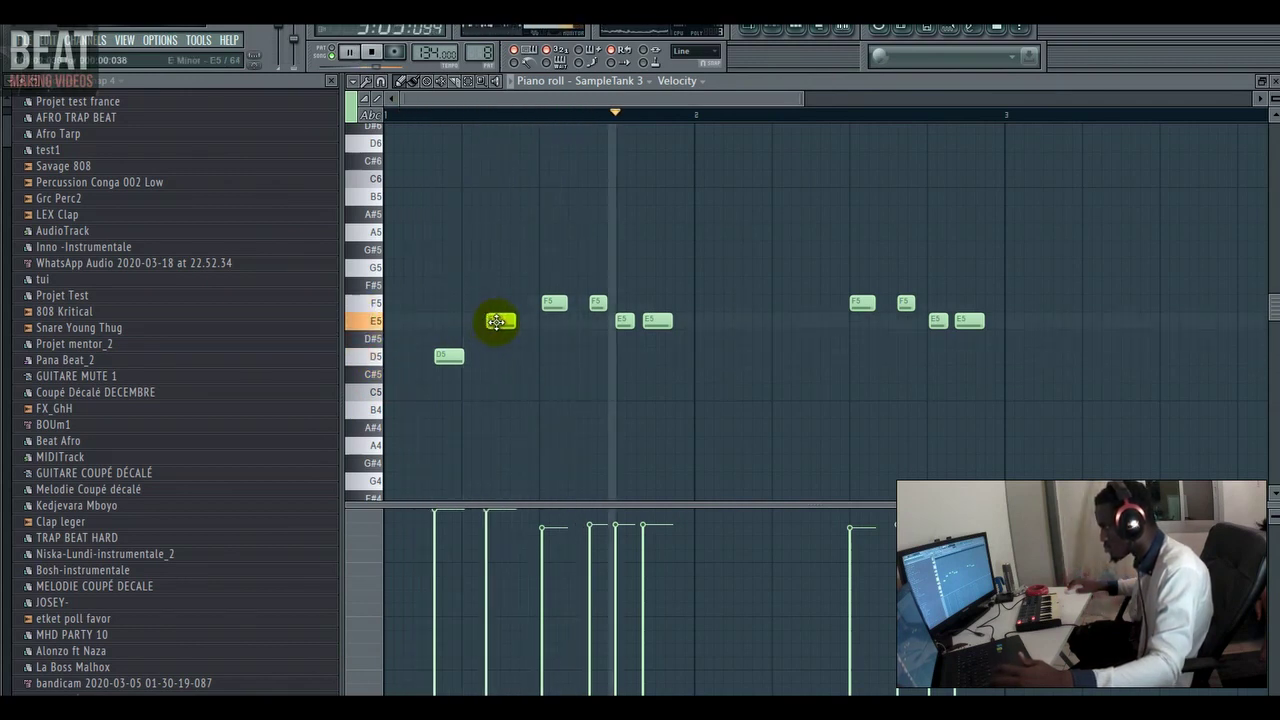
{"action": "left_click_drag", "start_coordinate": [496, 322], "coordinate": [499, 323]}
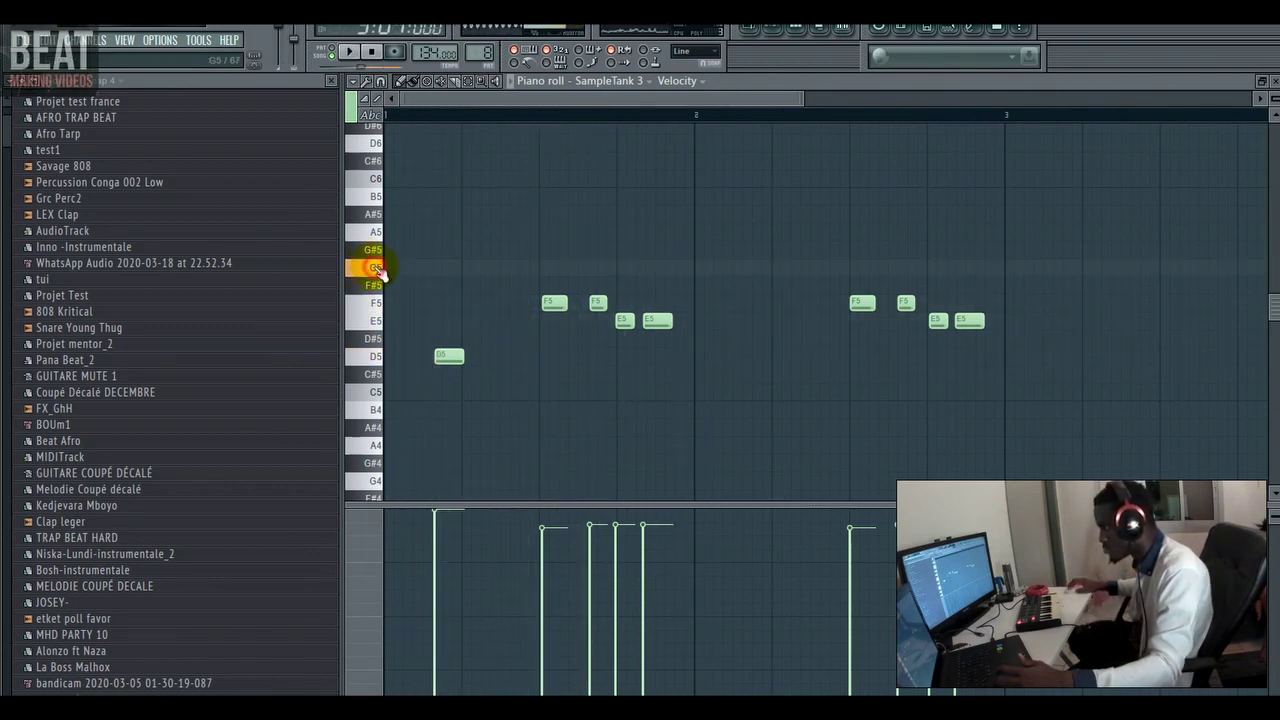
{"action": "left_click", "coordinate": [490, 270]}
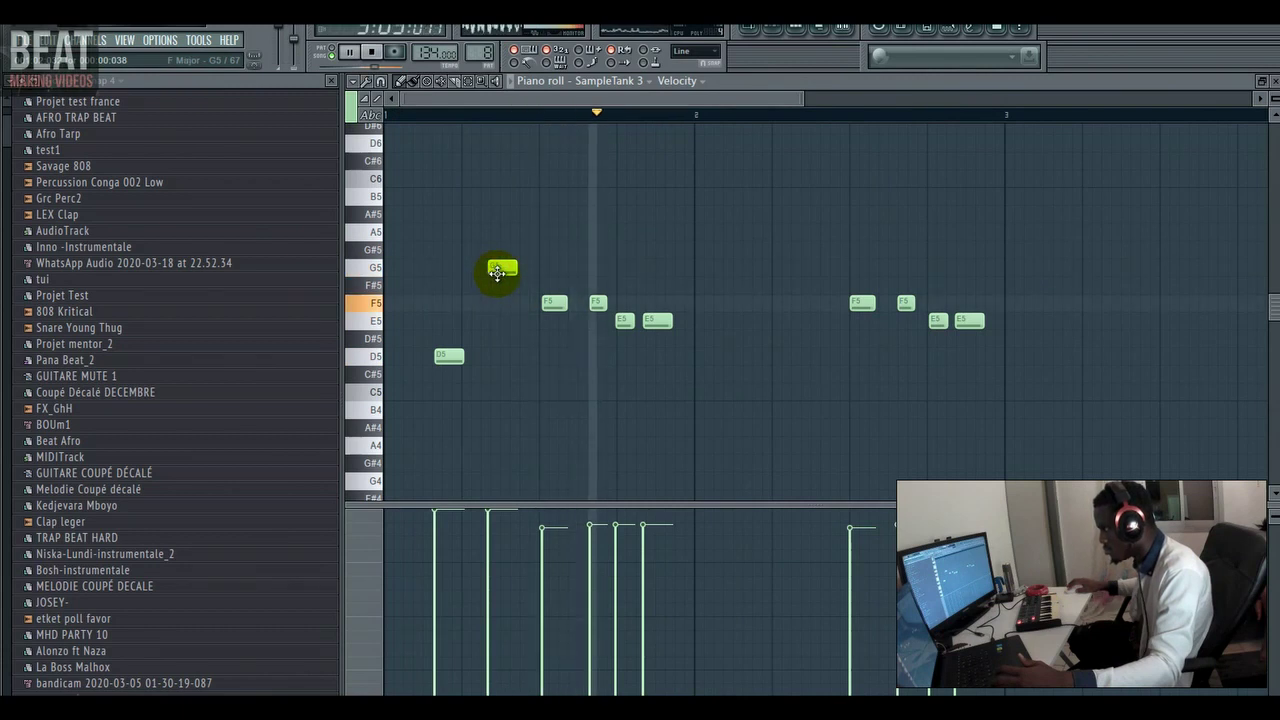
{"action": "key", "text": "space"}
{"action": "left_click_drag", "start_coordinate": [502, 270], "coordinate": [502, 248]}
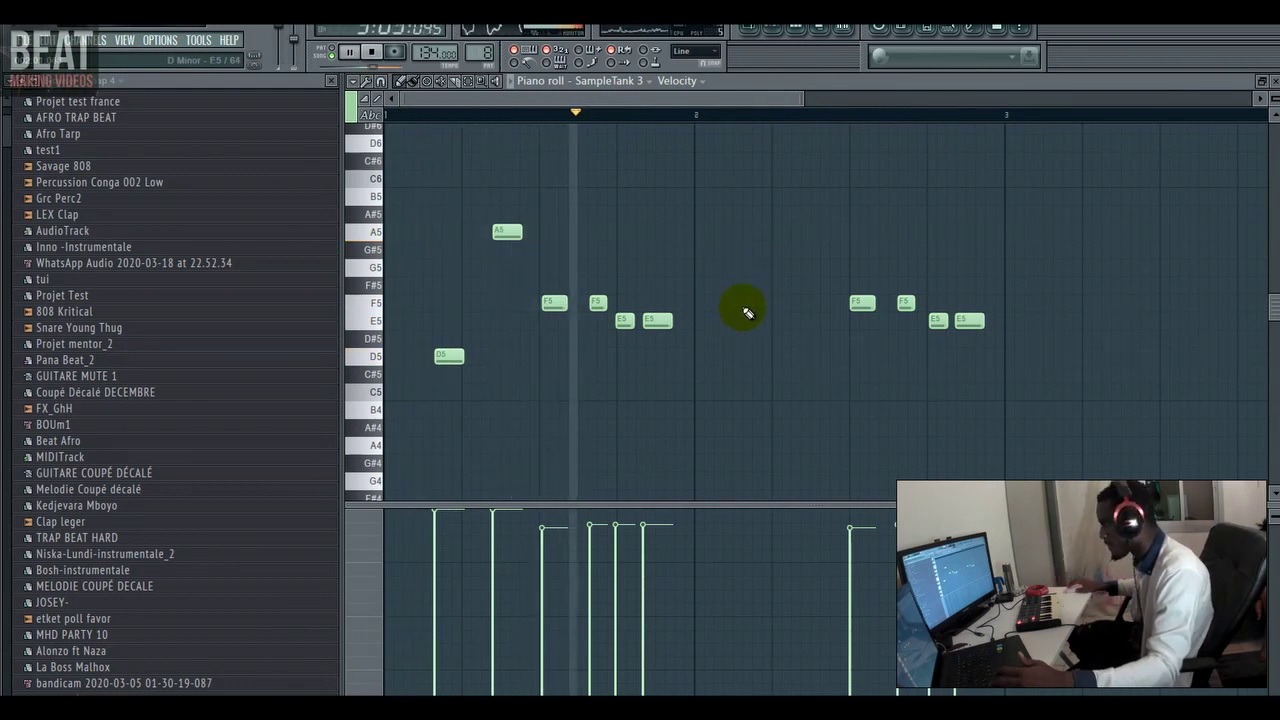
- Add a B5 guitar note in the second beat of bar 2 and delete the A5 note in bar 1
{"action": "left_click", "coordinate": [800, 181]}
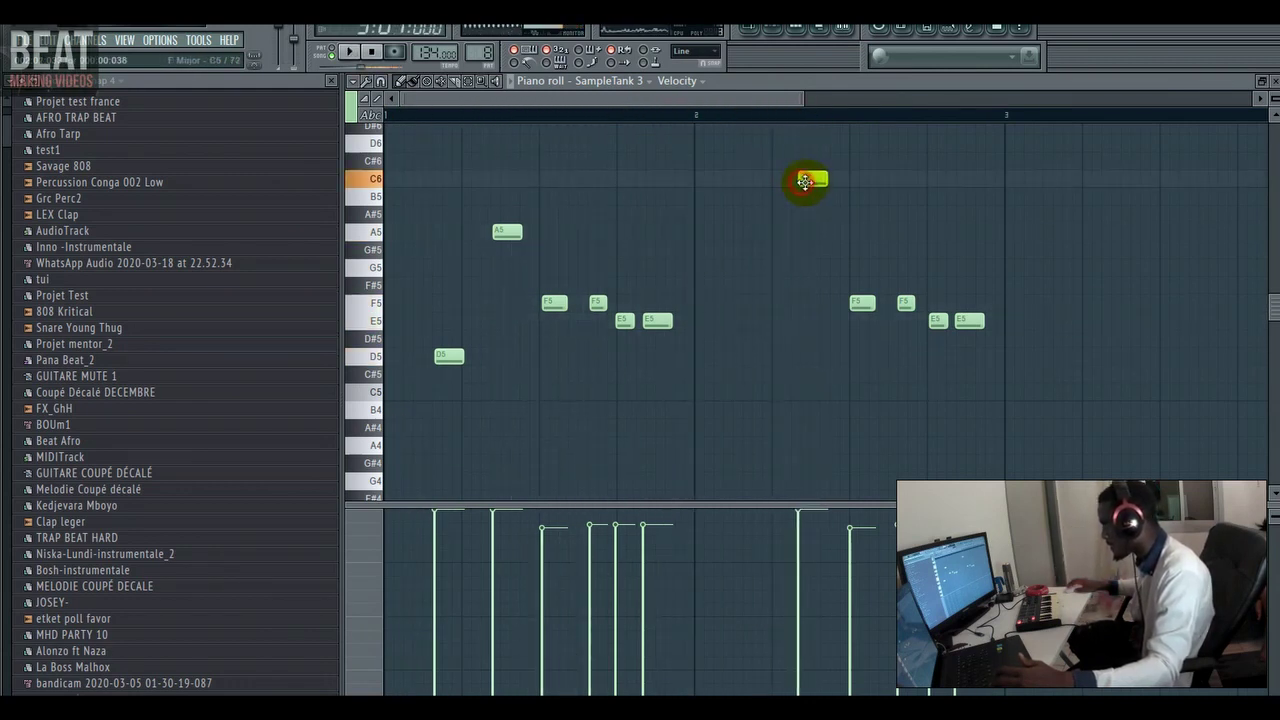
{"action": "left_click_drag", "start_coordinate": [811, 181], "coordinate": [808, 206]}
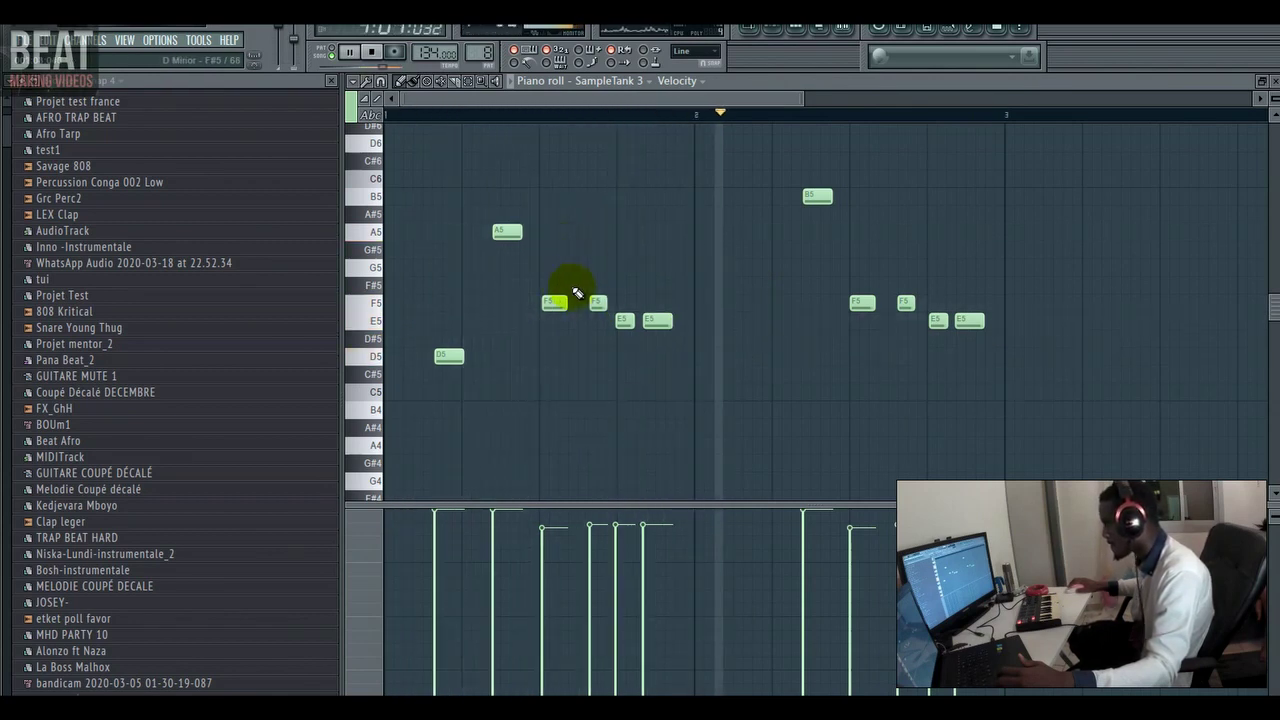
{"action": "right_click", "coordinate": [507, 233]}
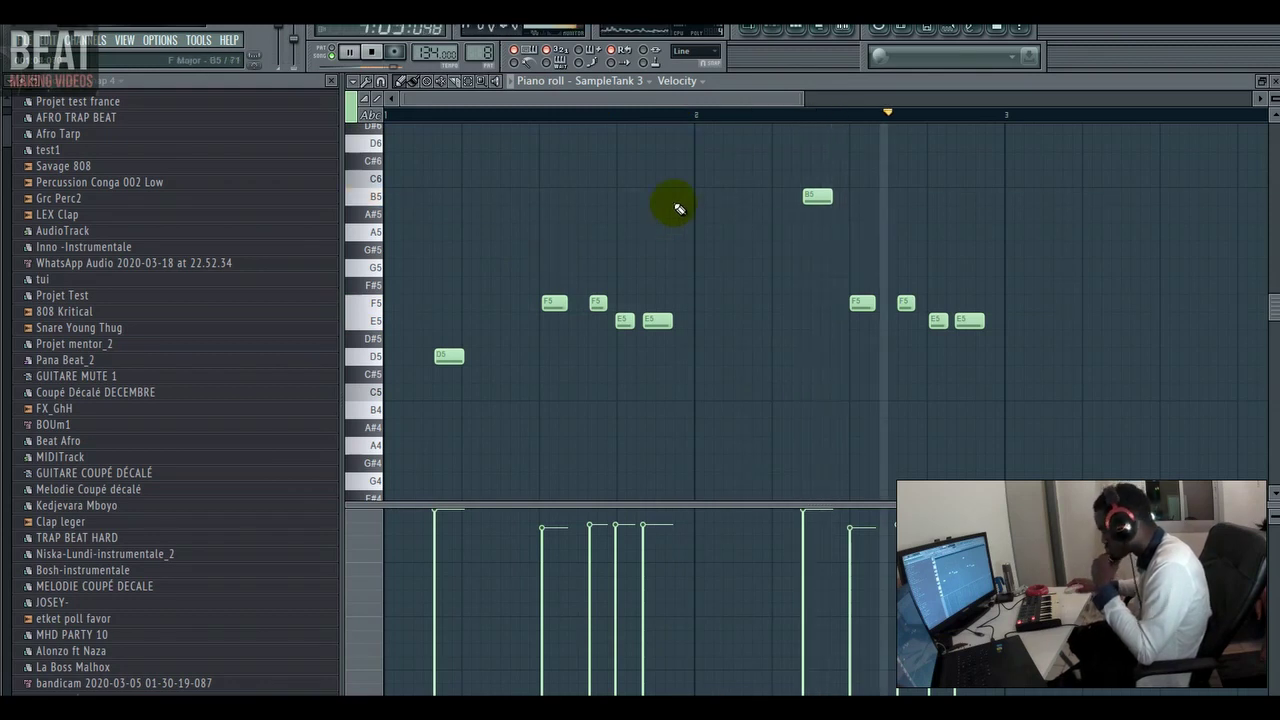
- In the 808 Kritical pattern, move the C#5 note slightly earlier and add an A#5 slide note in bar 2's third beat
{"action": "left_click", "coordinate": [779, 31]}
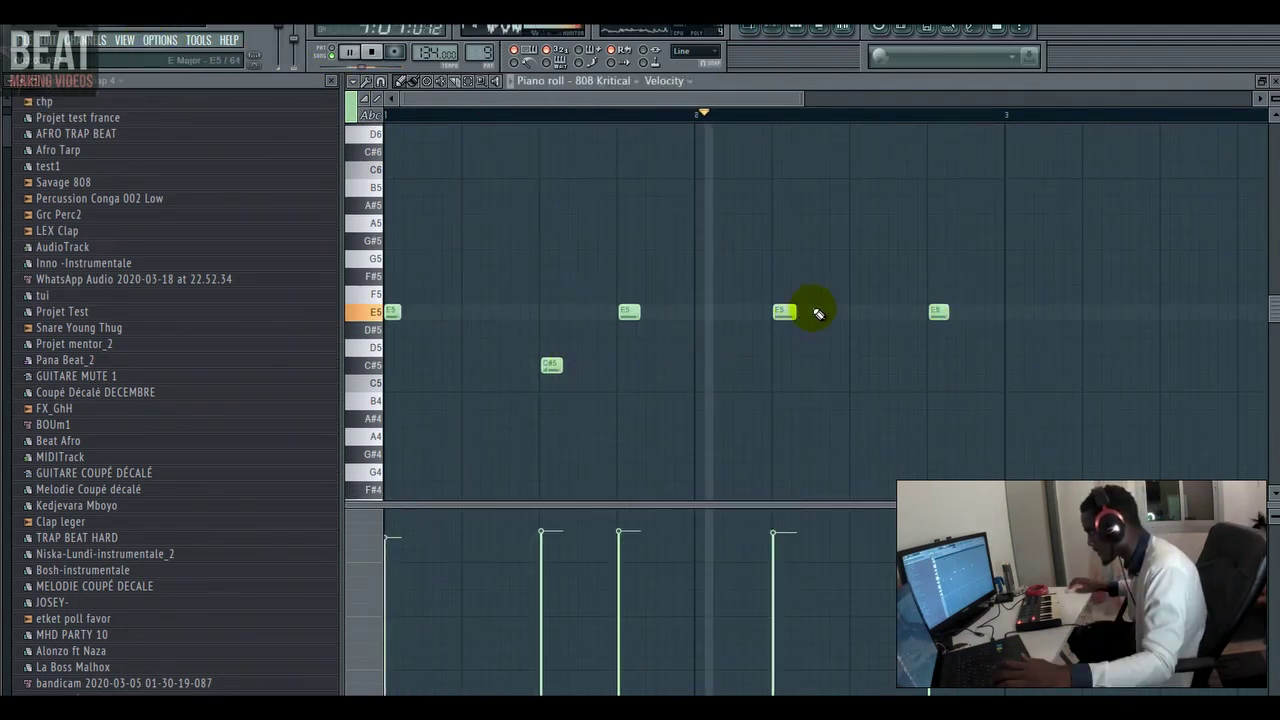
{"action": "left_click", "coordinate": [874, 207]}
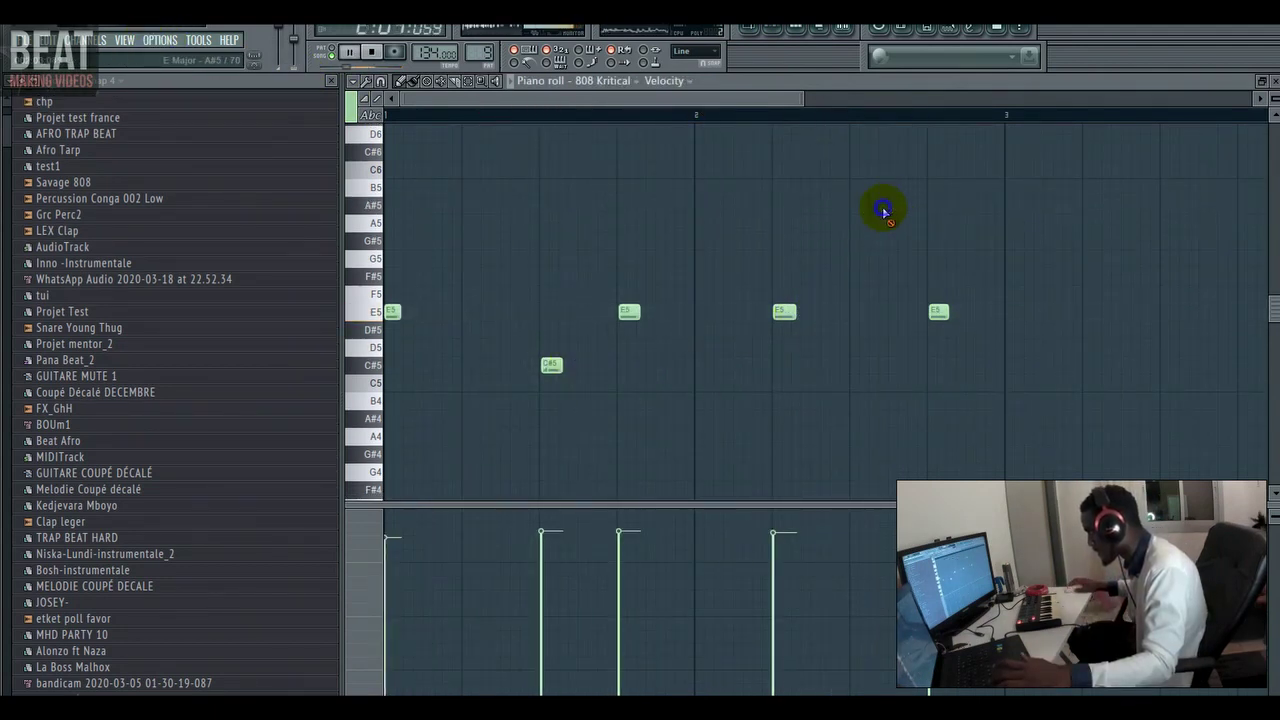
{"action": "left_click_drag", "start_coordinate": [557, 364], "coordinate": [552, 364]}
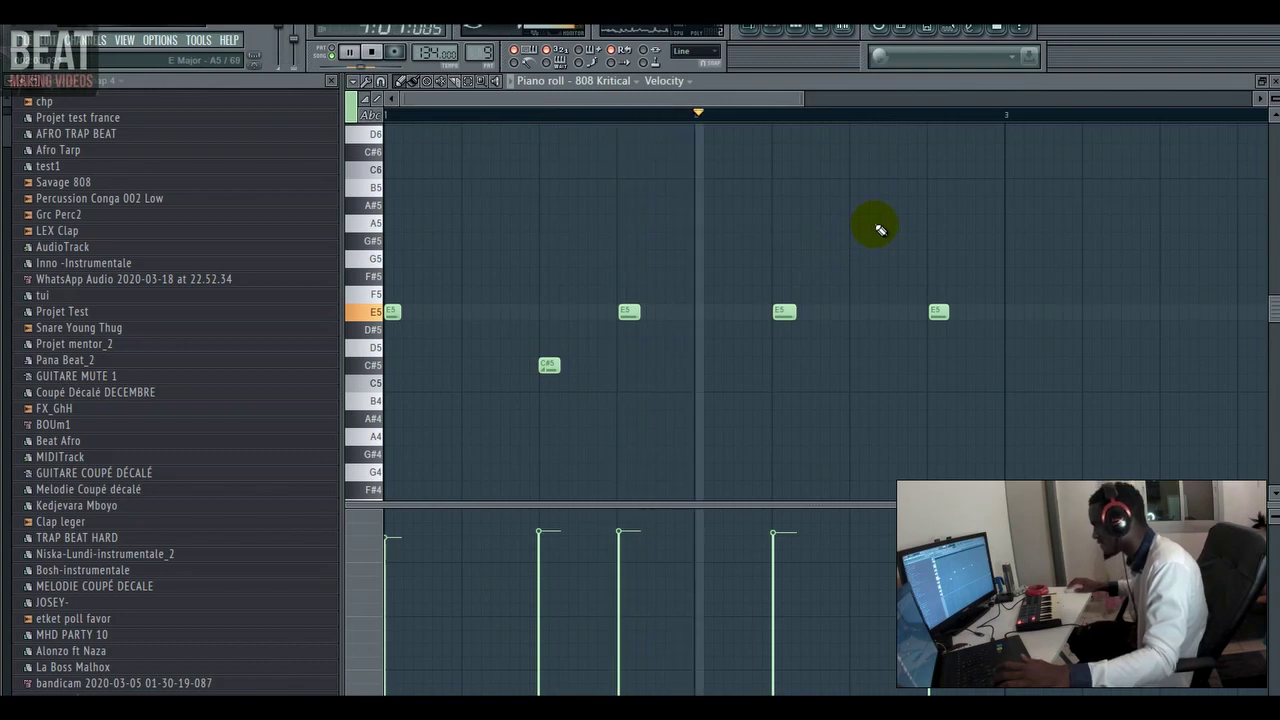
{"action": "left_click", "coordinate": [887, 204]}
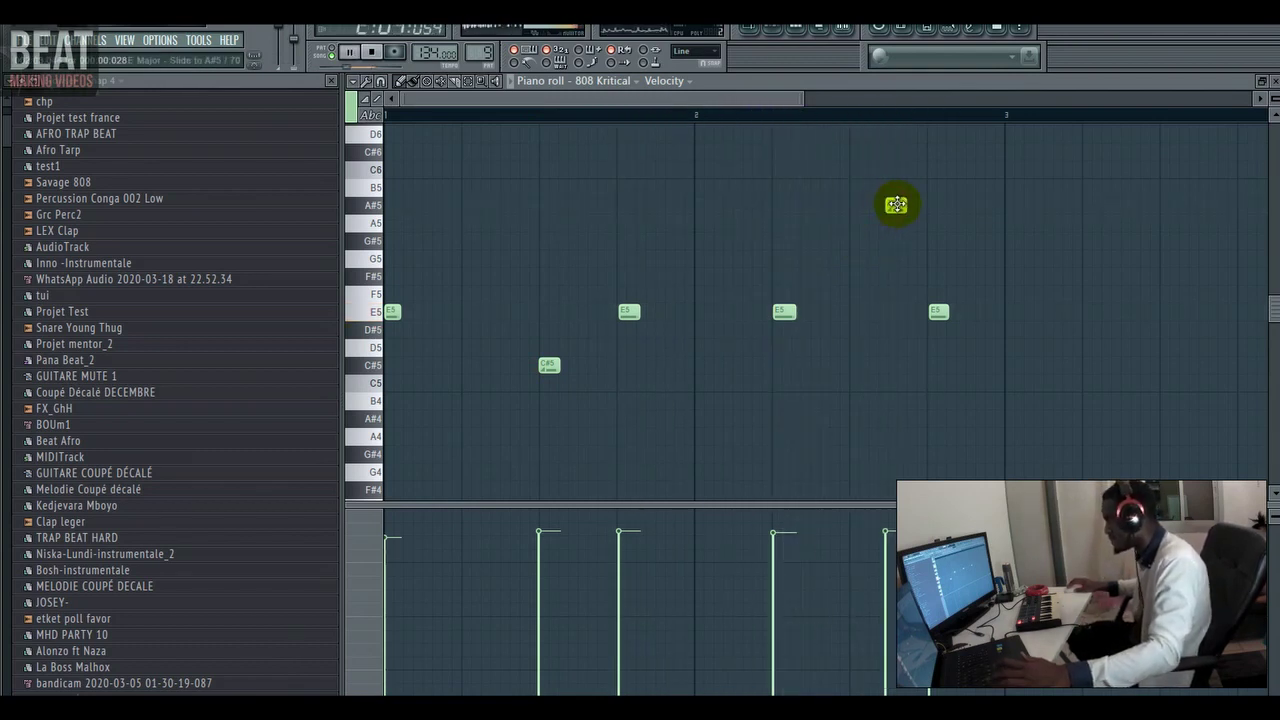
{"action": "left_click_drag", "start_coordinate": [896, 204], "coordinate": [890, 204]}
- Add a C#6 slide note late in bar 2's second beat and replay the transition into bar 2
{"action": "right_click", "coordinate": [829, 131]}
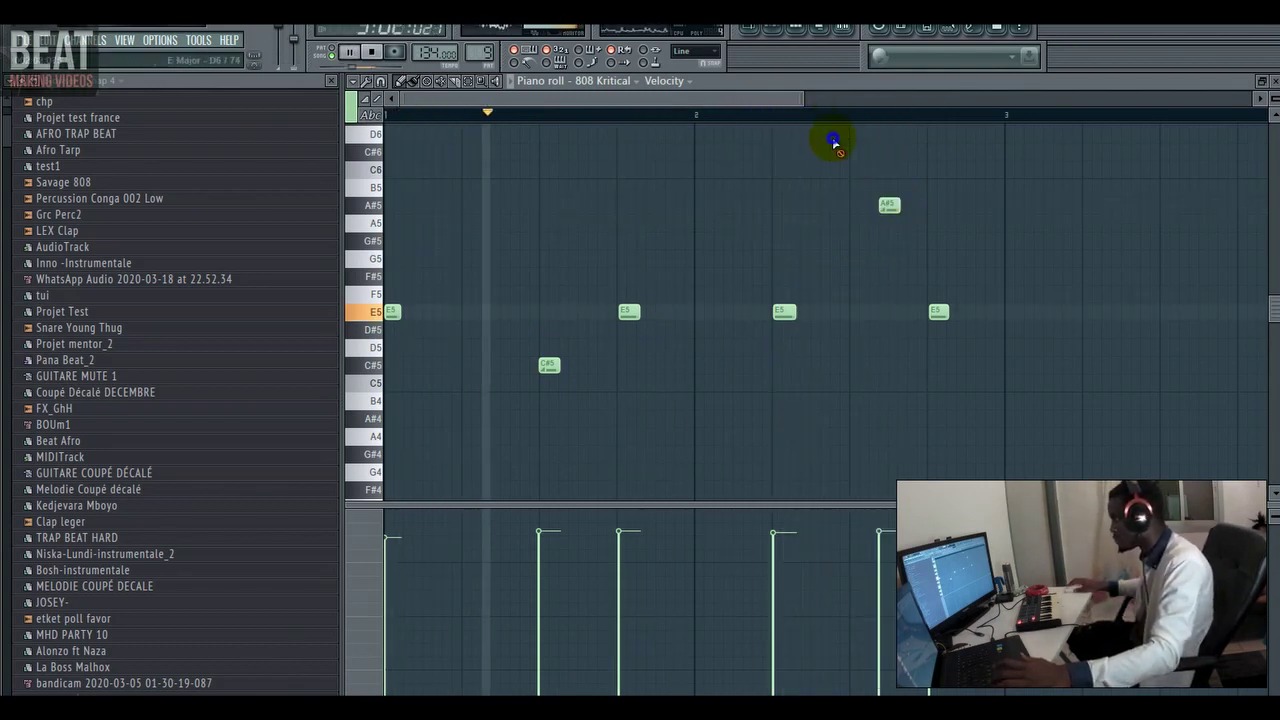
{"action": "left_click", "coordinate": [824, 151]}
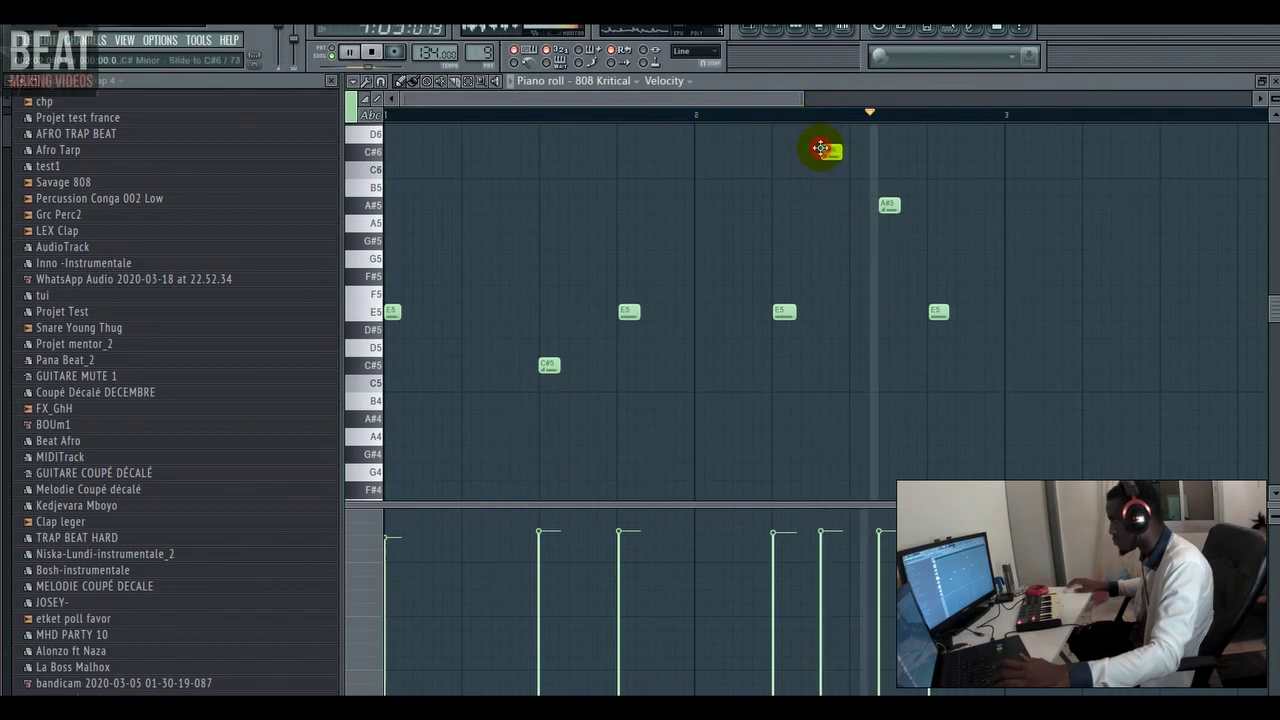
{"action": "left_click", "coordinate": [745, 118]}
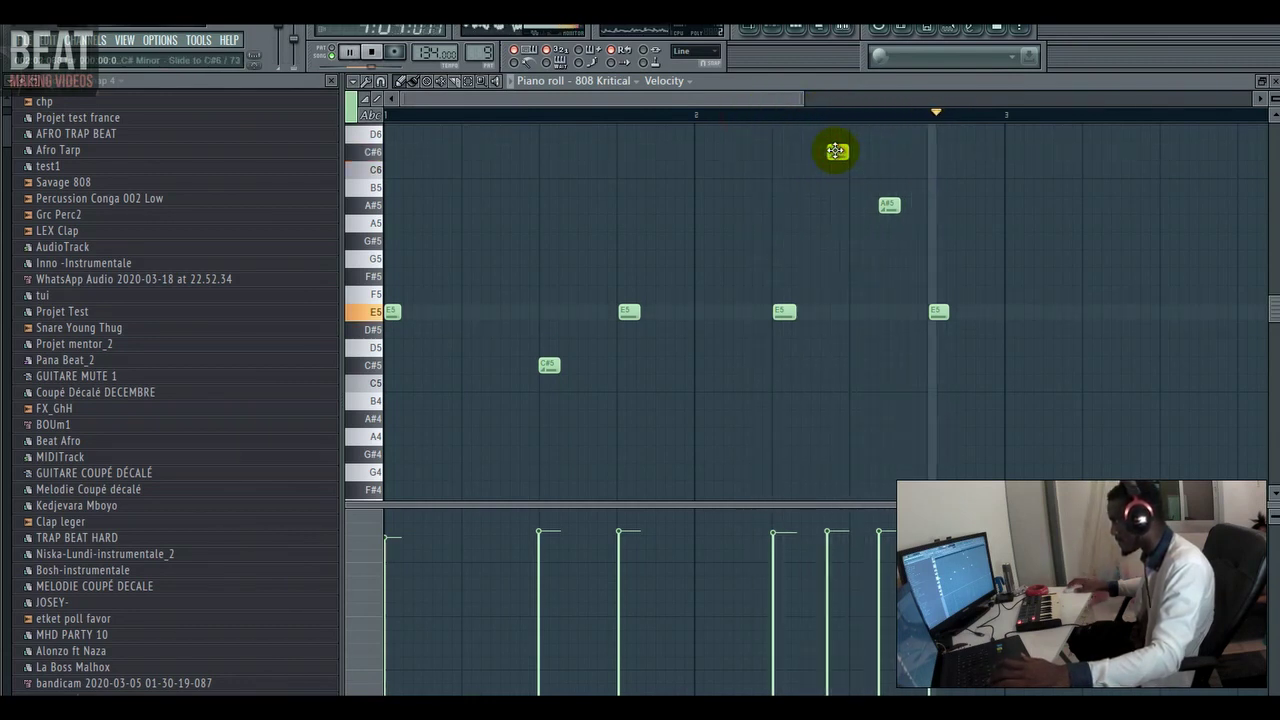
{"action": "left_click", "coordinate": [749, 118]}
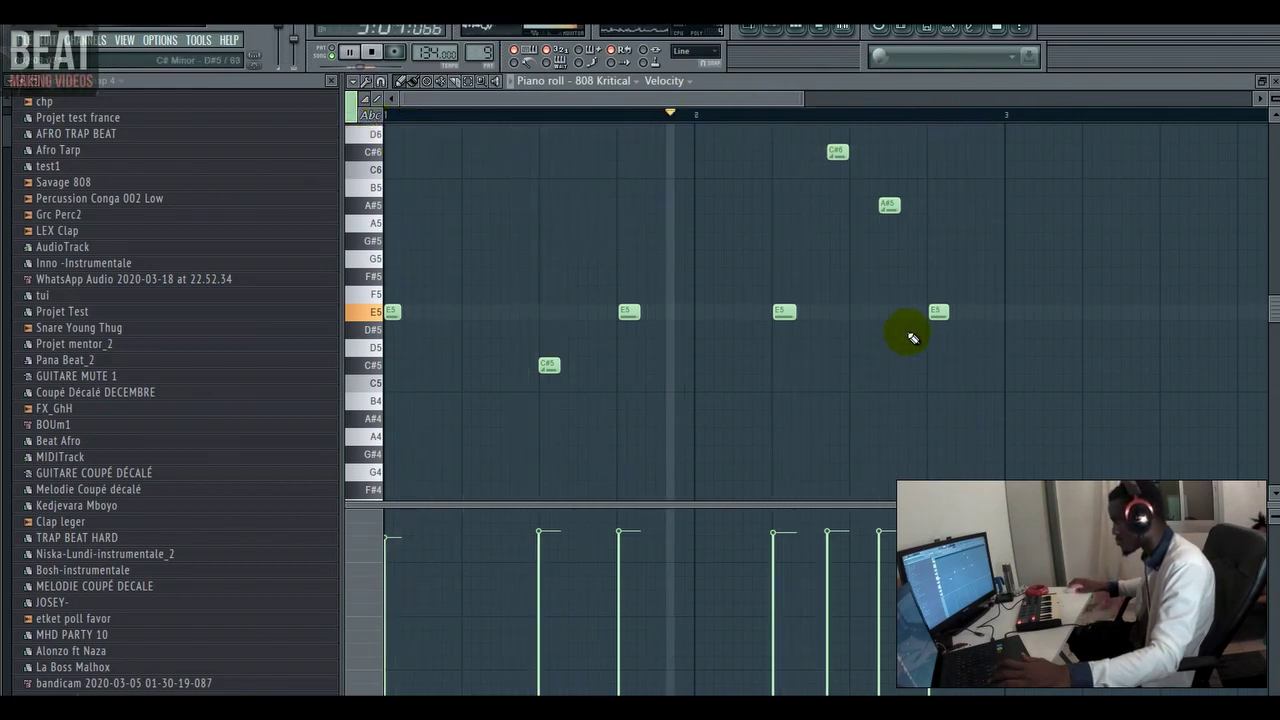
{"action": "left_click", "coordinate": [686, 114]}
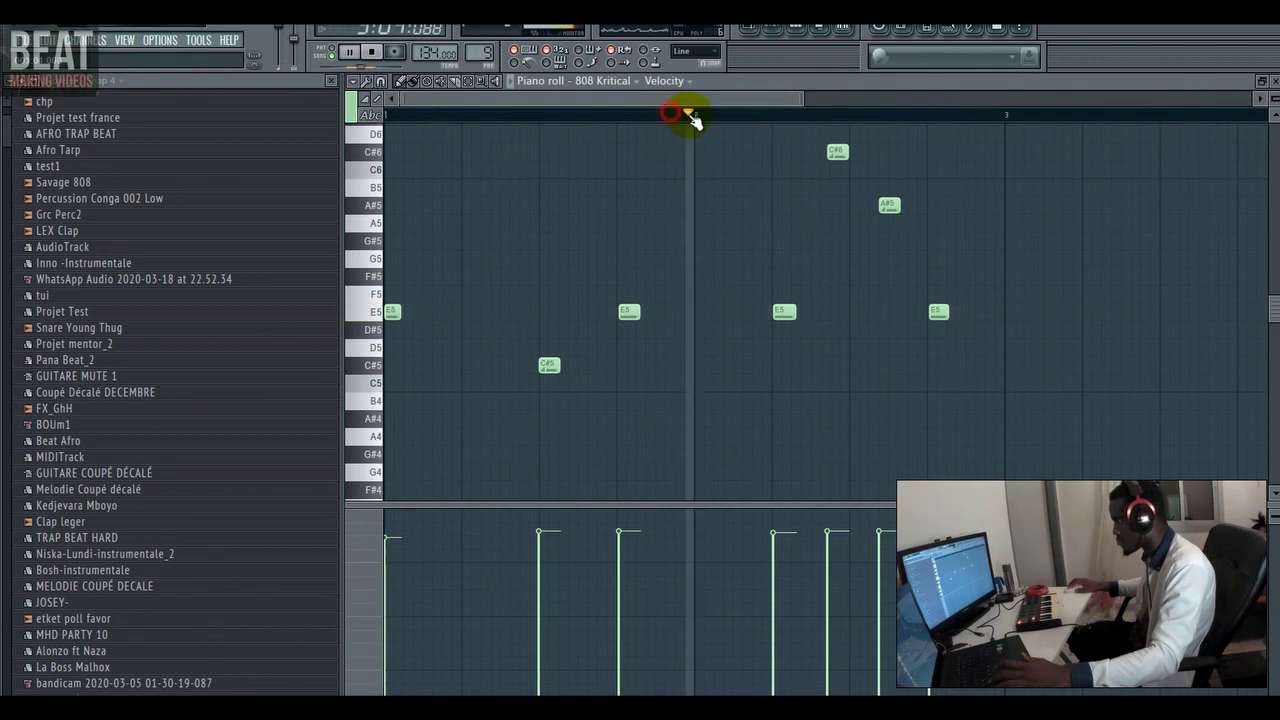
{"action": "key", "text": "space"}
{"action": "key", "text": "space"}
- Delete the last E5 note in bar 2 and move the C#6 and A#5 slide notes slightly later, both within the third beat
{"action": "left_click_drag", "start_coordinate": [838, 152], "coordinate": [866, 152]}
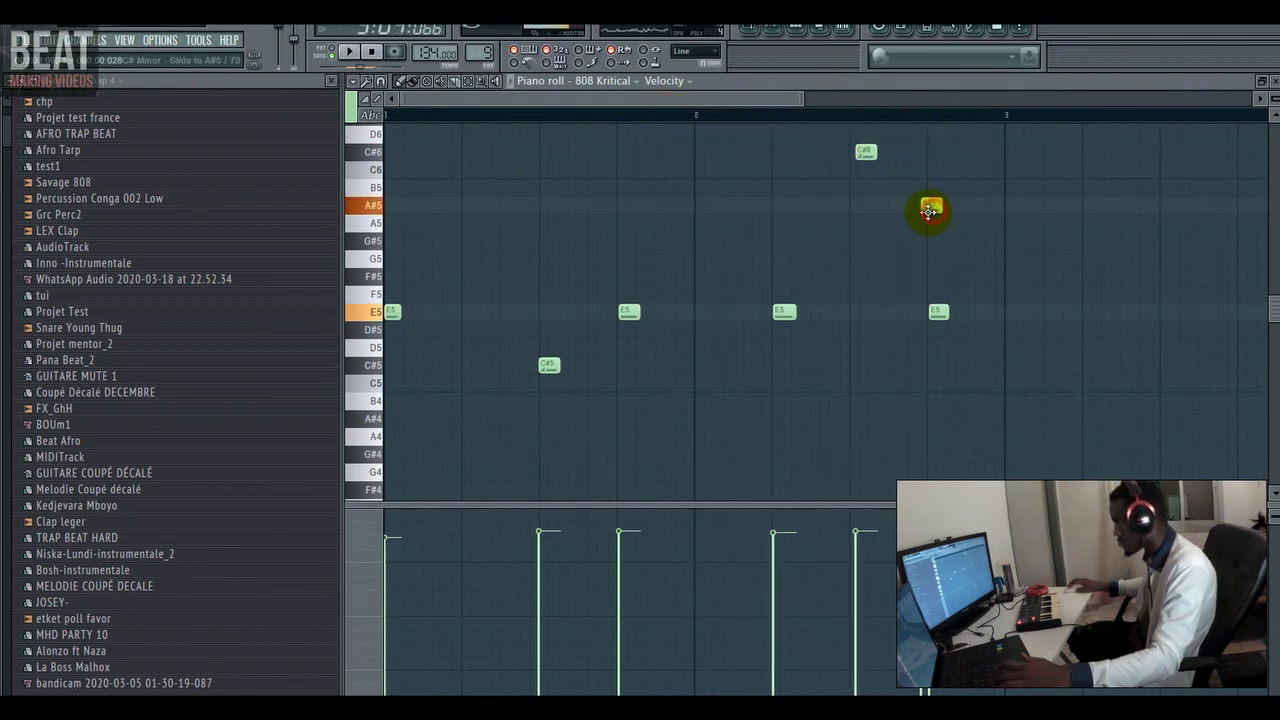
{"action": "right_click", "coordinate": [937, 310]}
{"action": "left_click", "coordinate": [926, 205]}
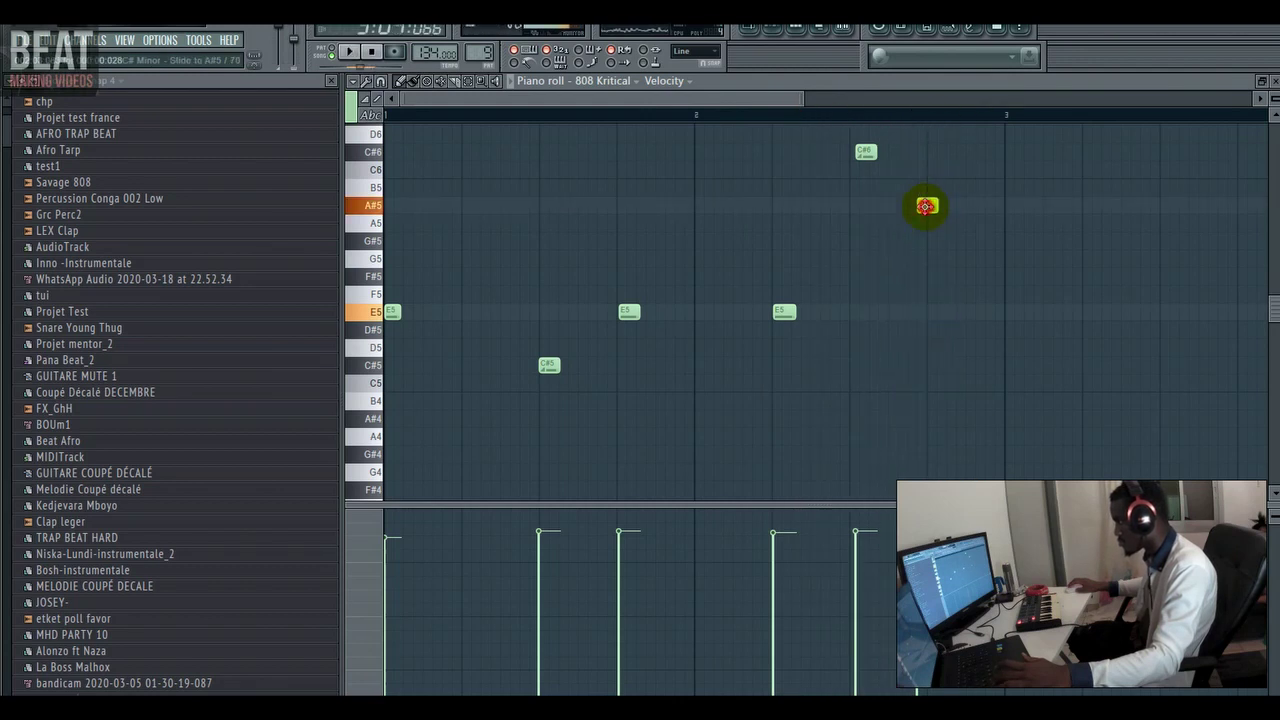
{"action": "left_click_drag", "start_coordinate": [926, 206], "coordinate": [901, 206]}
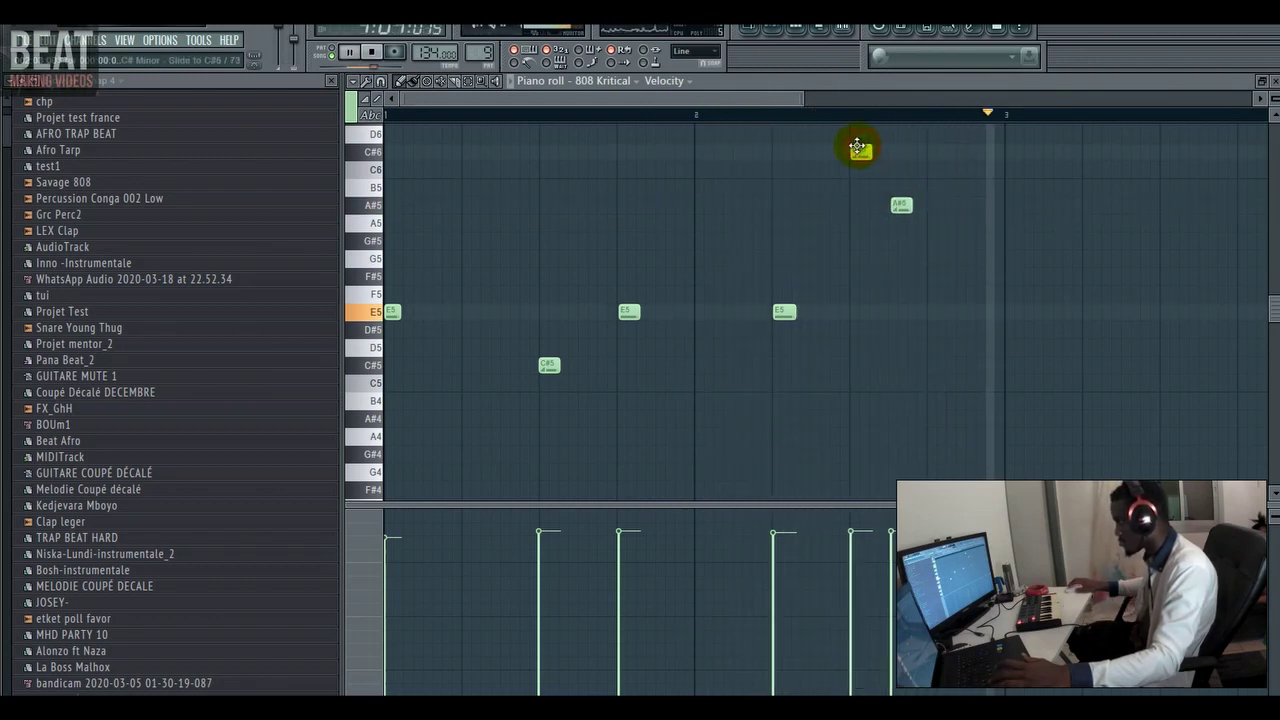
- Try extra A#5 and A5 slide notes around the existing A#5 note in bar 2 and remove them
{"action": "left_click", "coordinate": [850, 205]}
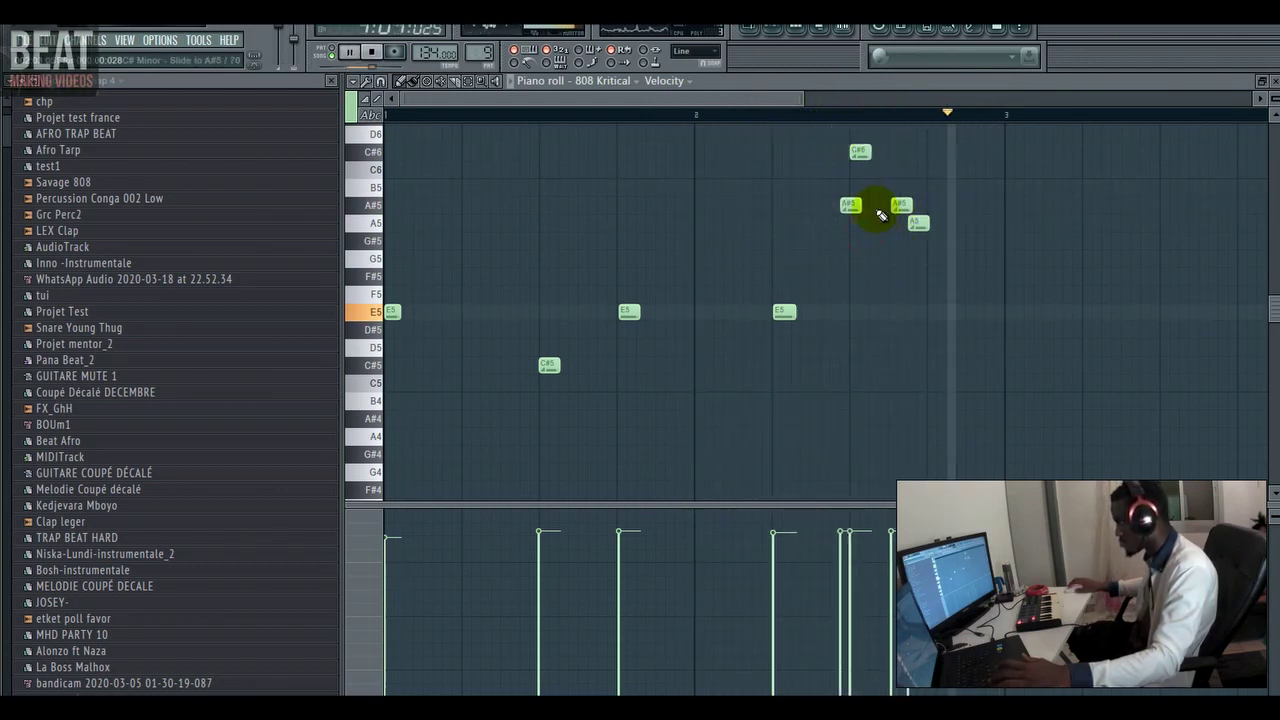
{"action": "right_click", "coordinate": [850, 207]}
{"action": "right_click", "coordinate": [916, 222]}
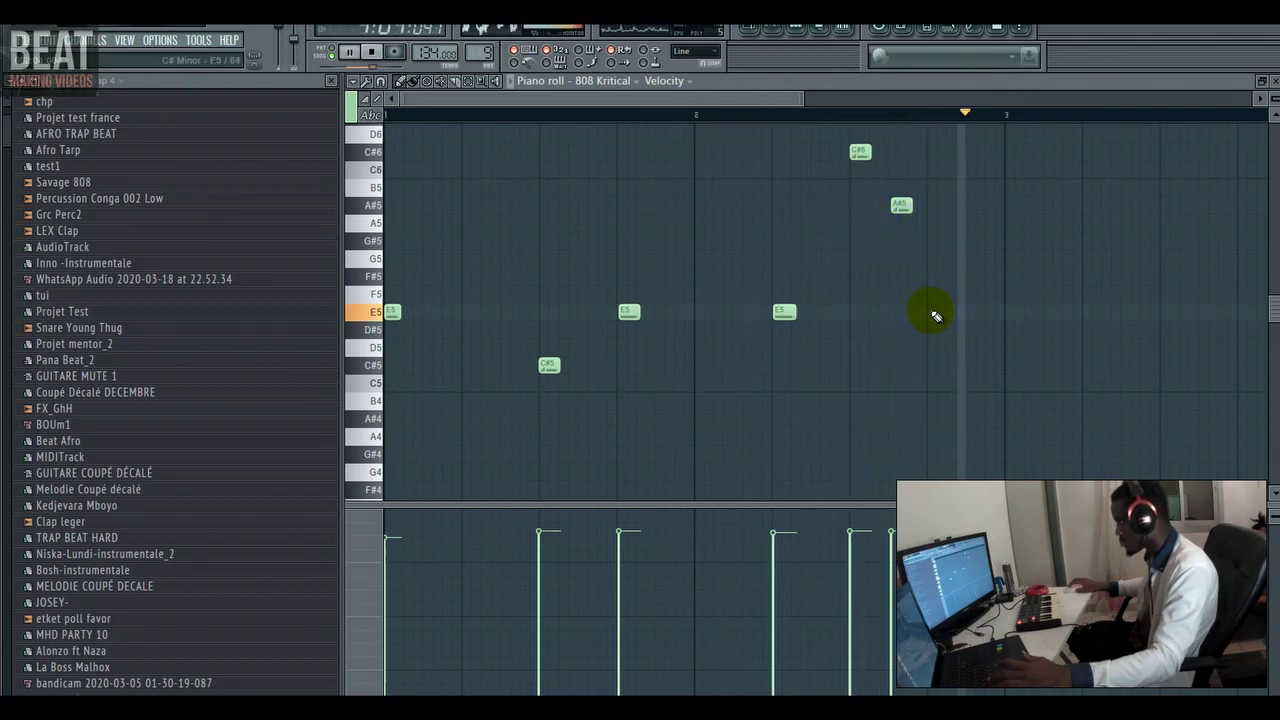
- Move the A#5 slide note to the start of bar 2's fourth beat and add a C#5 slide note late in that beat
{"action": "left_click_drag", "start_coordinate": [901, 206], "coordinate": [937, 208]}
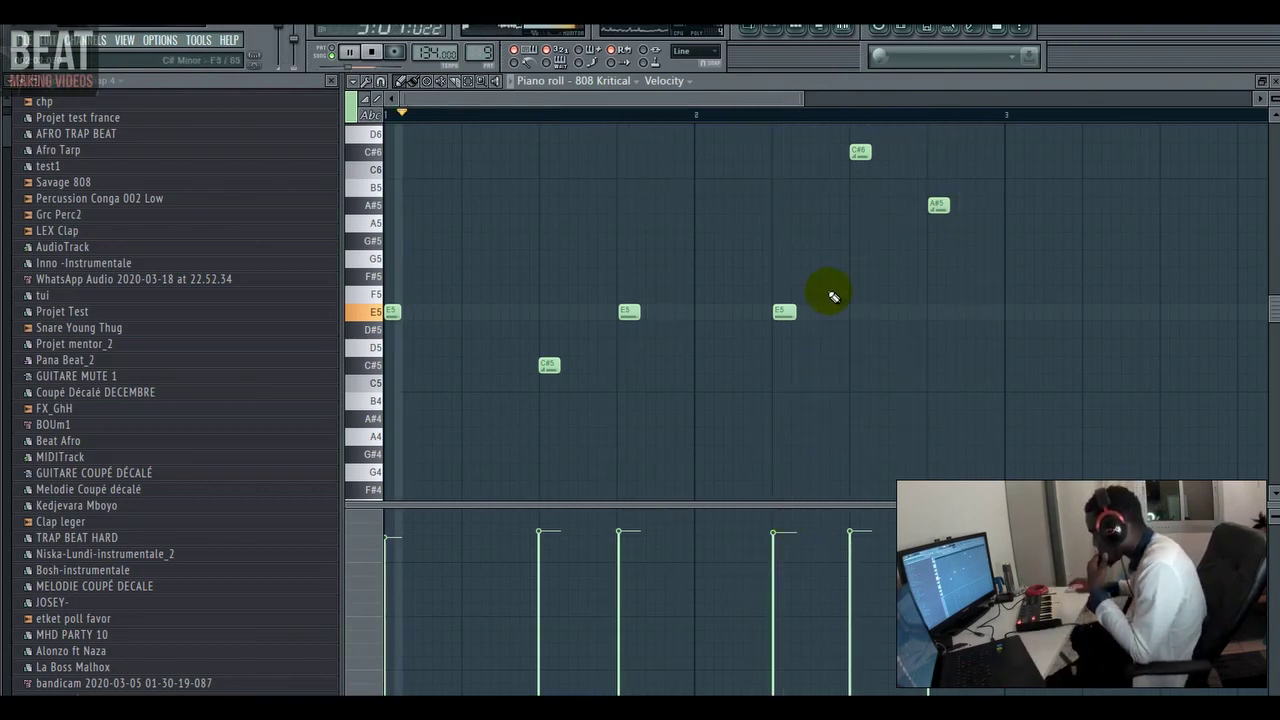
{"action": "left_click", "coordinate": [549, 366]}
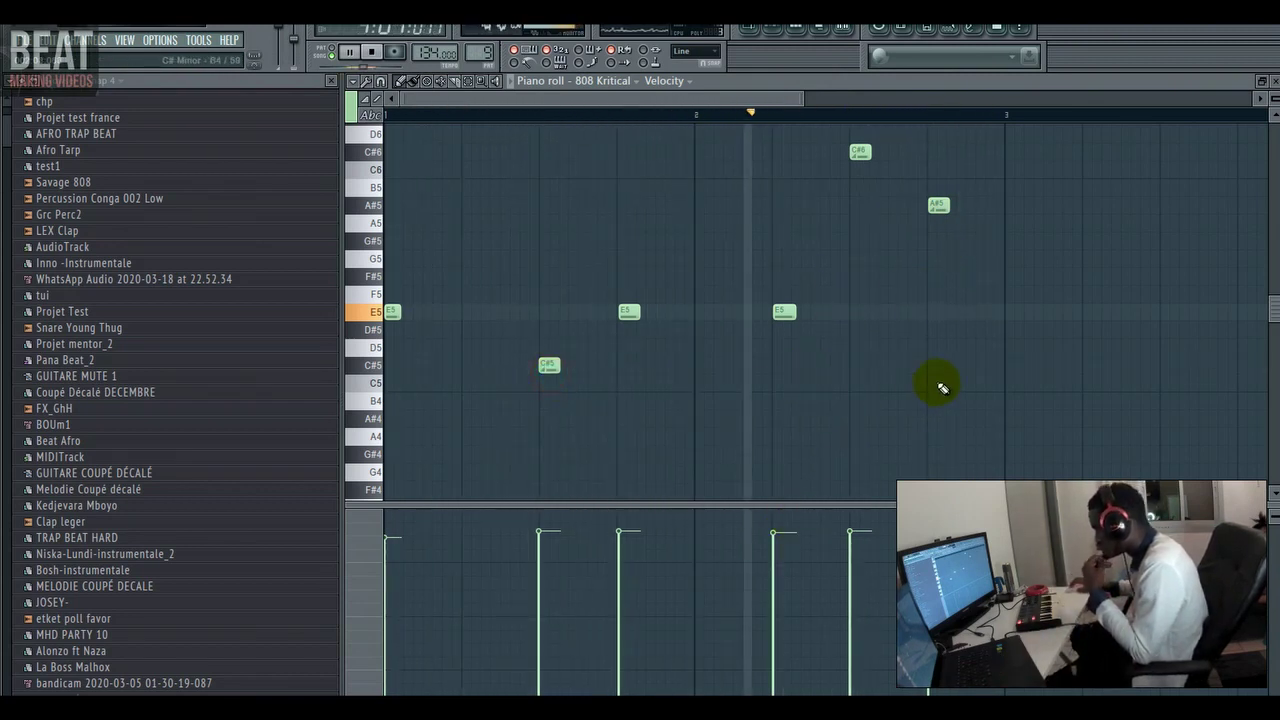
{"action": "left_click", "coordinate": [977, 365]}
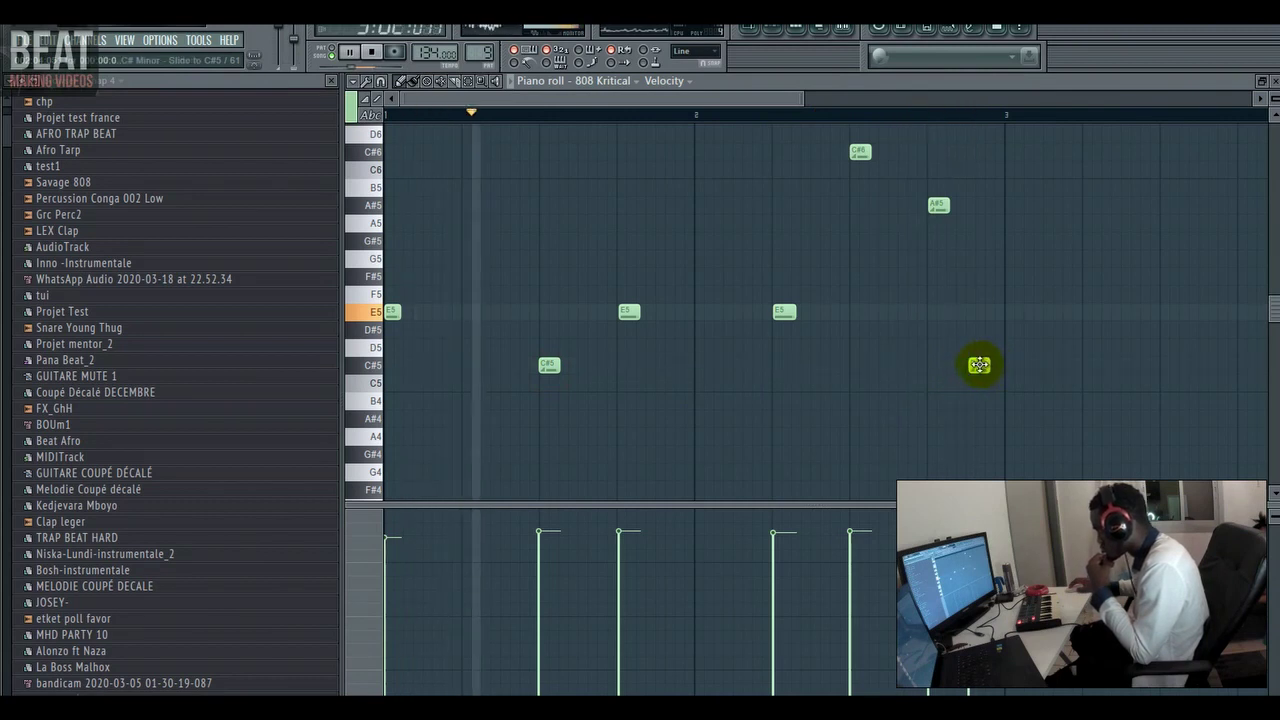
{"action": "left_click", "coordinate": [788, 309]}
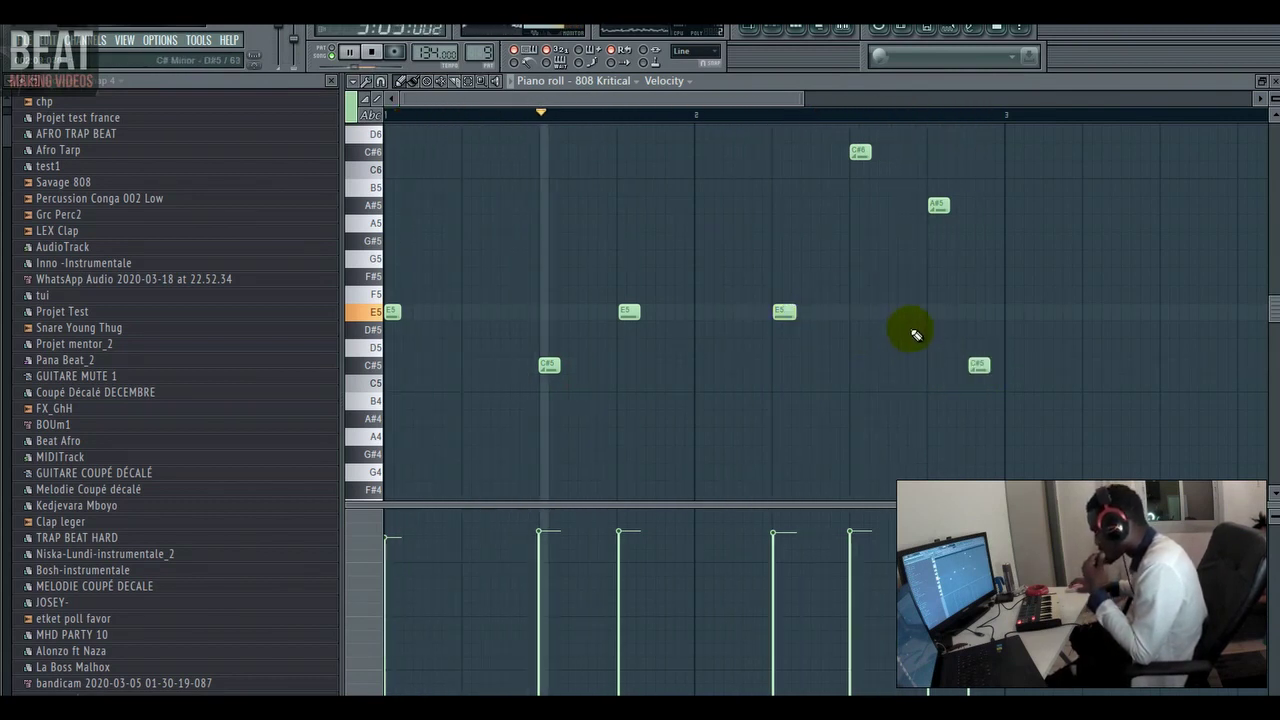
{"action": "left_click", "coordinate": [974, 366]}
{"action": "left_click_drag", "start_coordinate": [974, 366], "coordinate": [964, 366]}
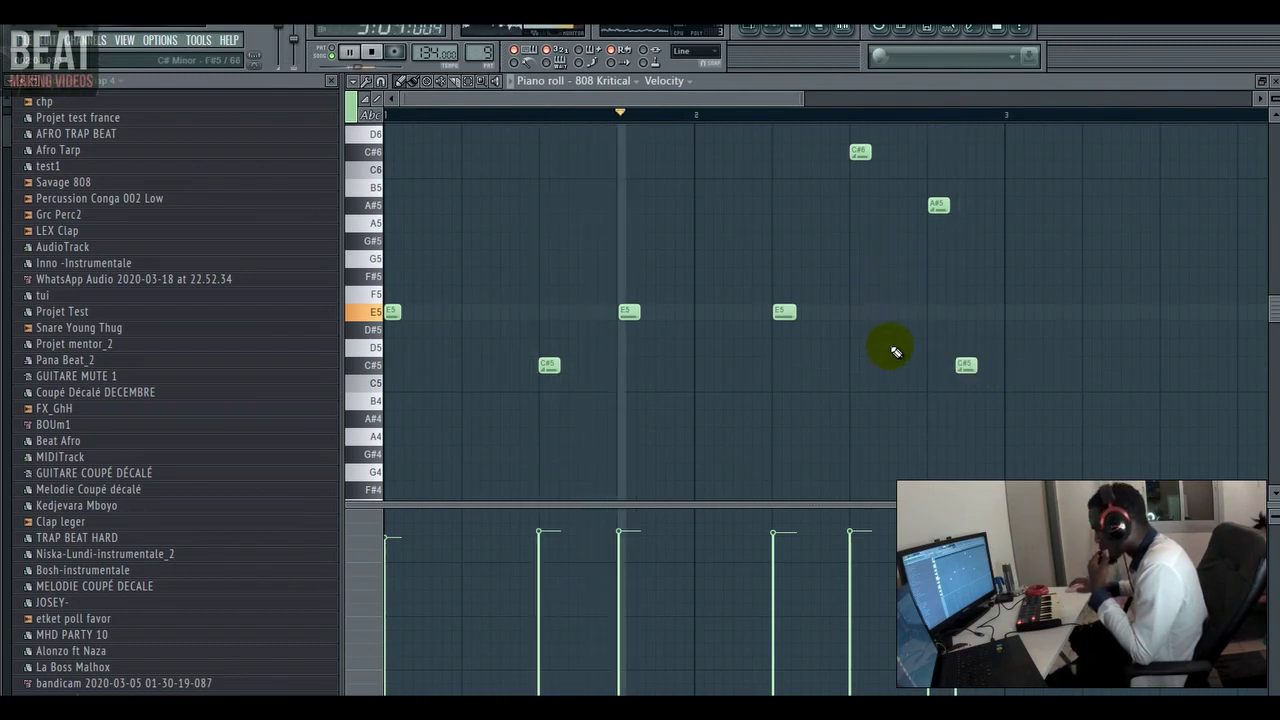
- Return to the playlist, clear the bar 3–4 time selection, and place another 808 pattern clip at bar 5 on Track 9
{"action": "left_click", "coordinate": [752, 28]}
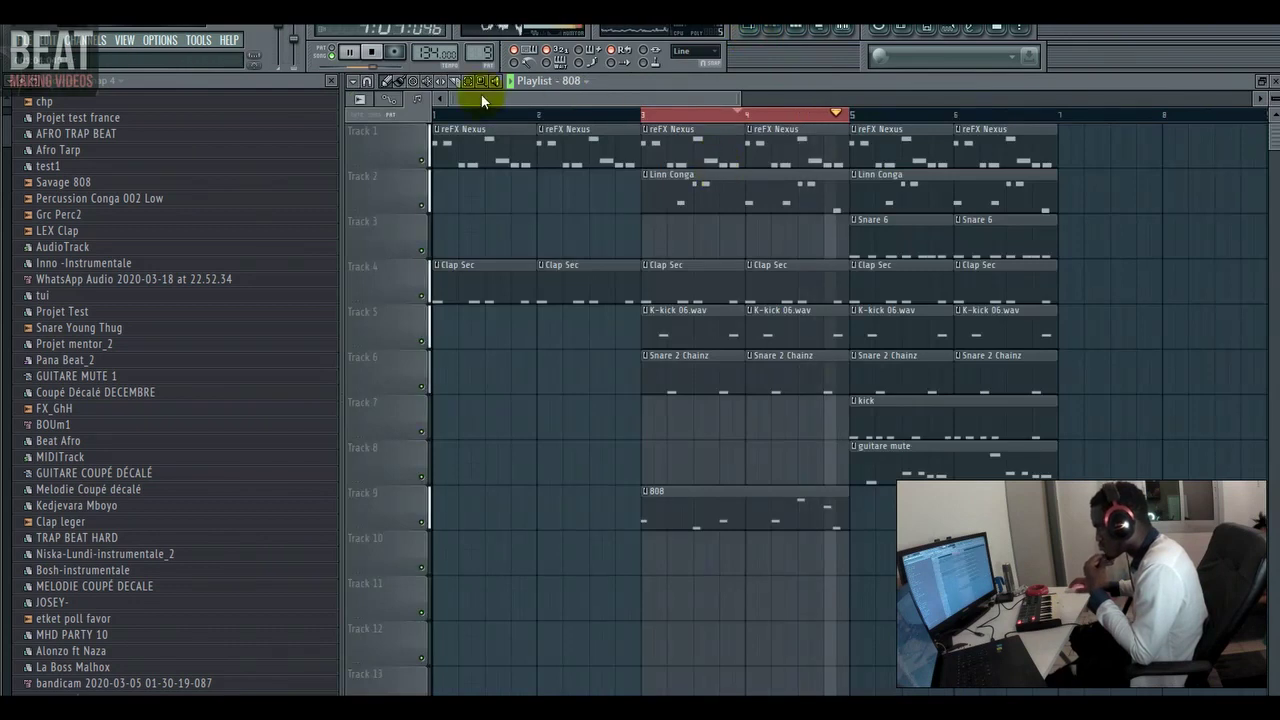
{"action": "left_click", "coordinate": [674, 116]}
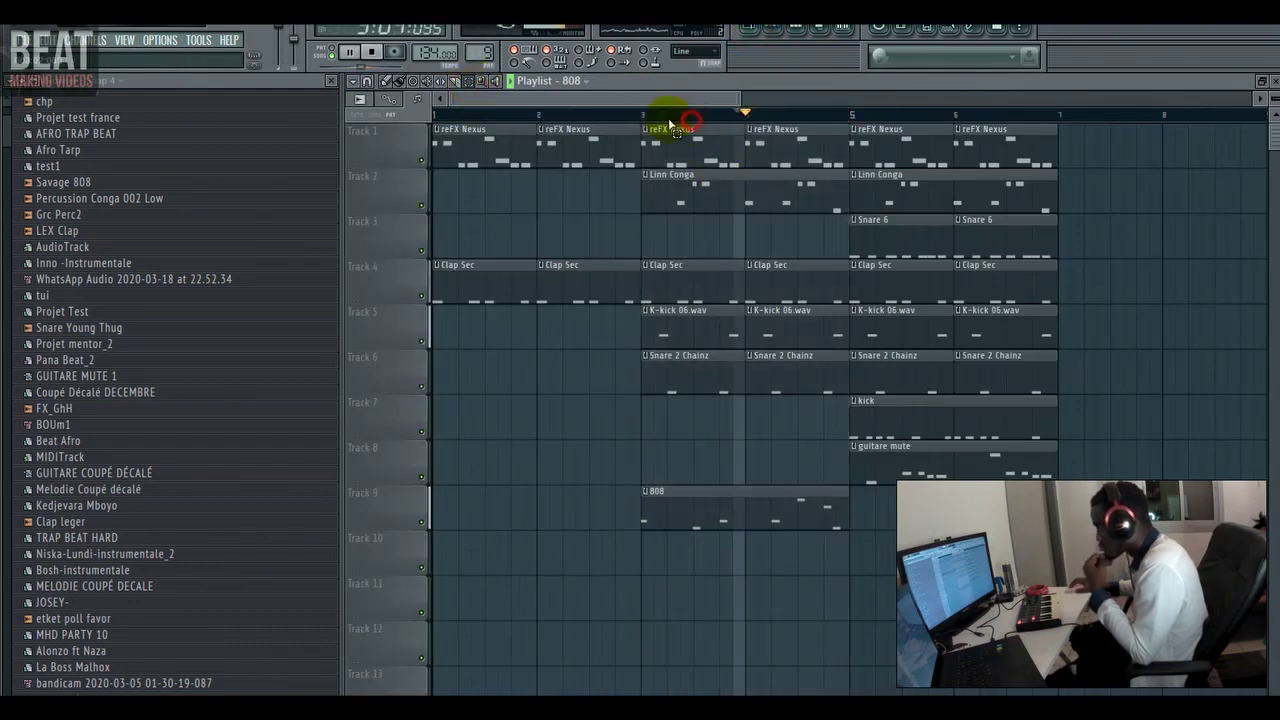
{"action": "left_click", "coordinate": [389, 83]}
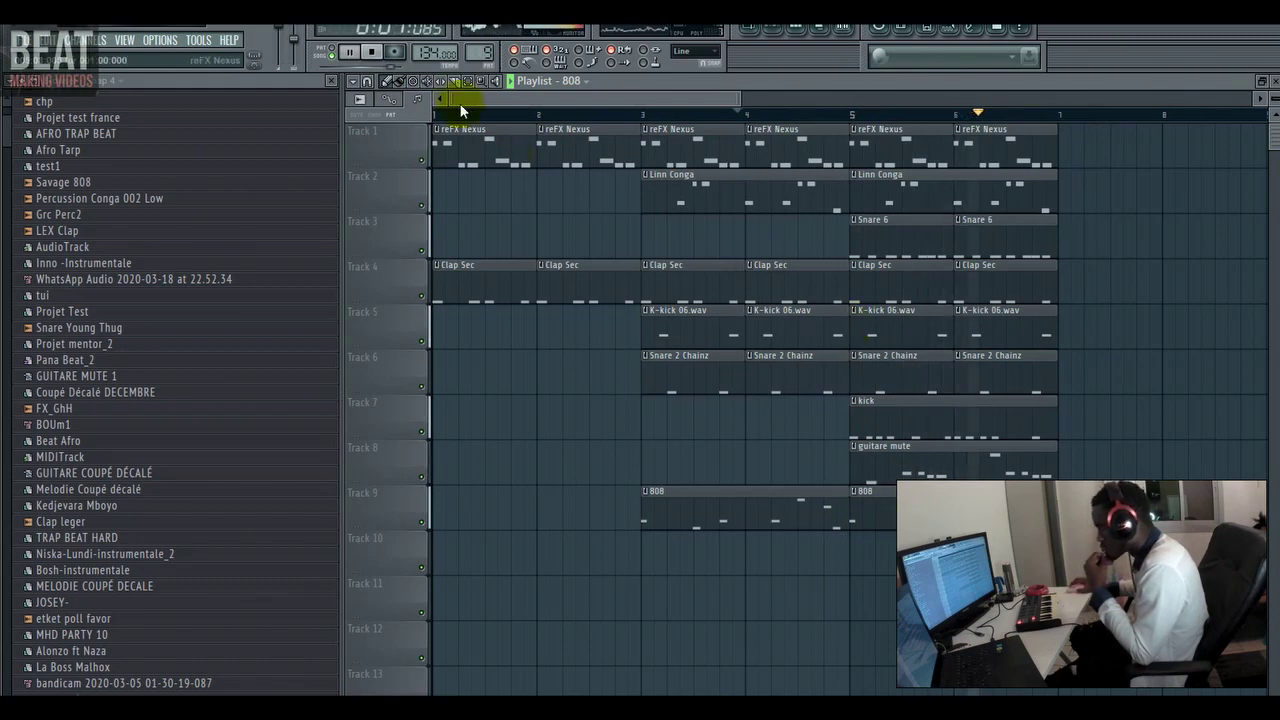
- Set bars 5 and 6 as the playback loop and mute Track 9 (808) and Track 7 (kick)
{"action": "left_click_drag", "start_coordinate": [1060, 118], "coordinate": [851, 117]}
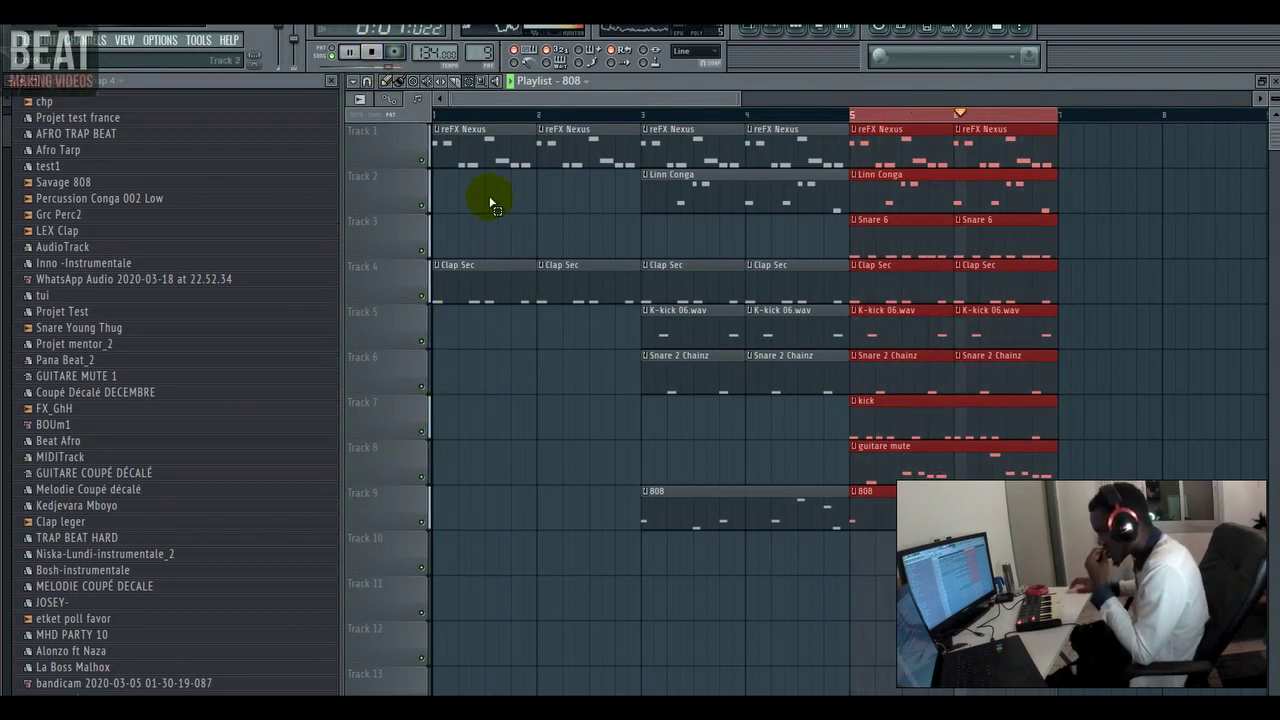
{"action": "left_click", "coordinate": [424, 521]}
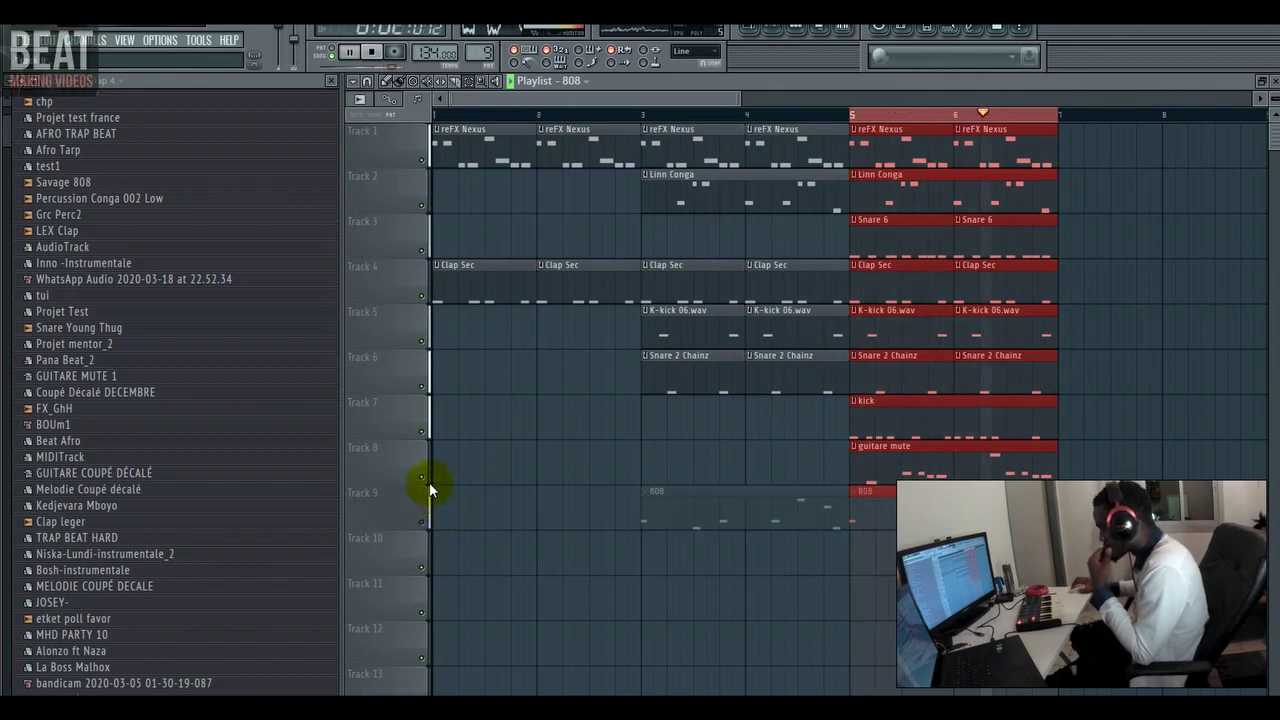
{"action": "left_click", "coordinate": [421, 431]}
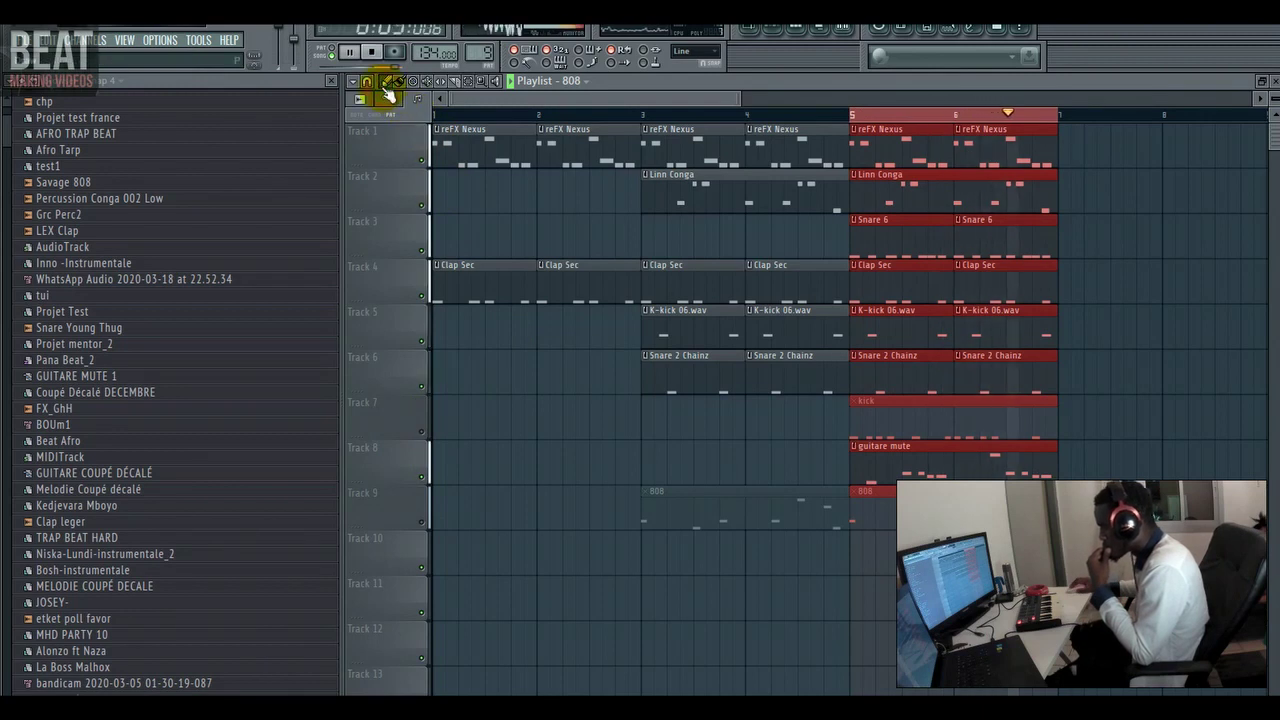
{"action": "right_click", "coordinate": [553, 493]}
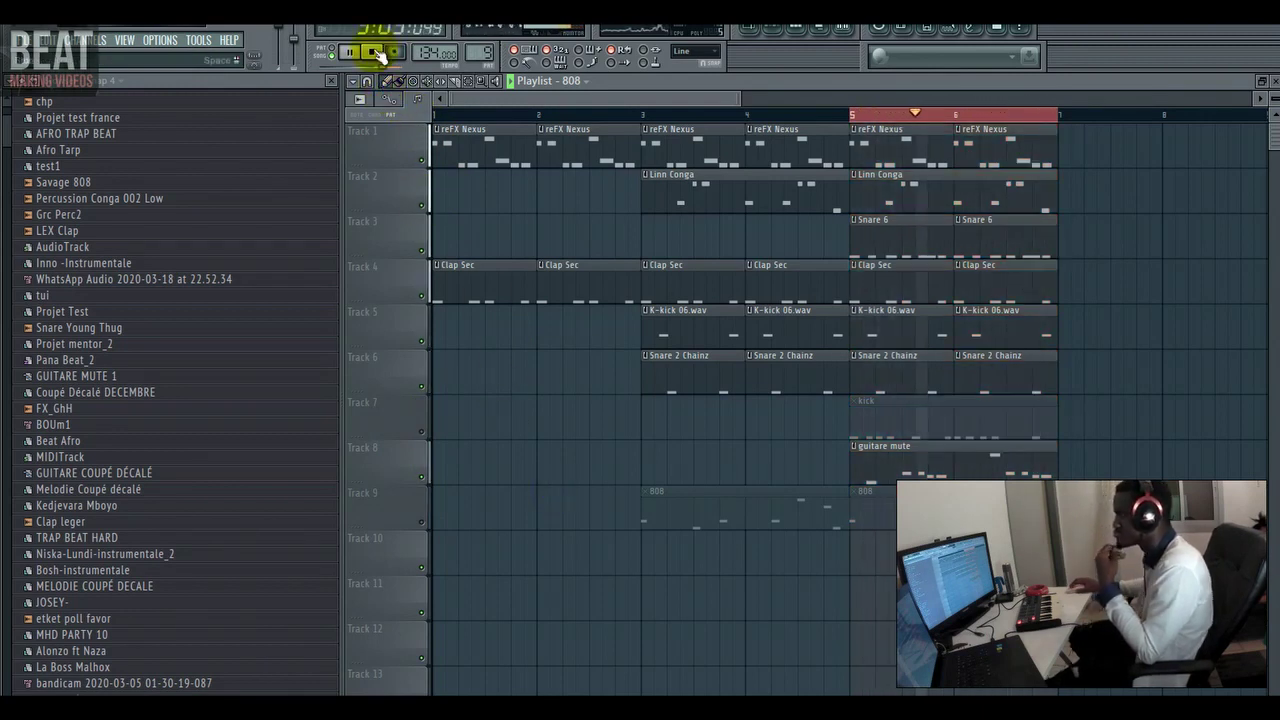